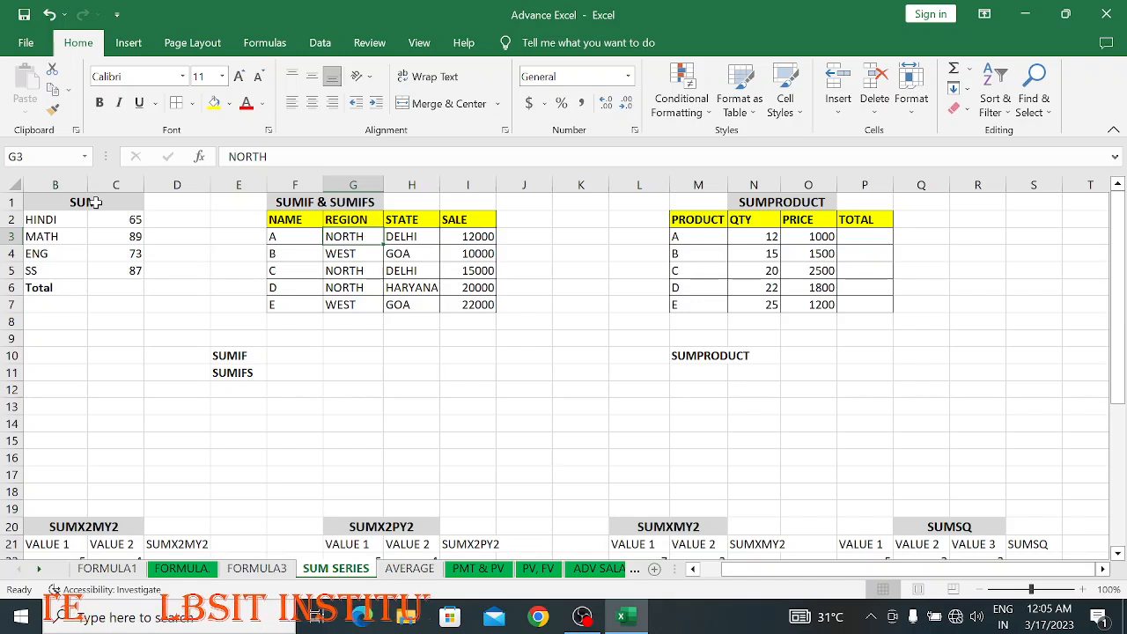
Step: Total the four subject marks in cell C6 with the formula =SUM(C2:C5)
click(96, 201)
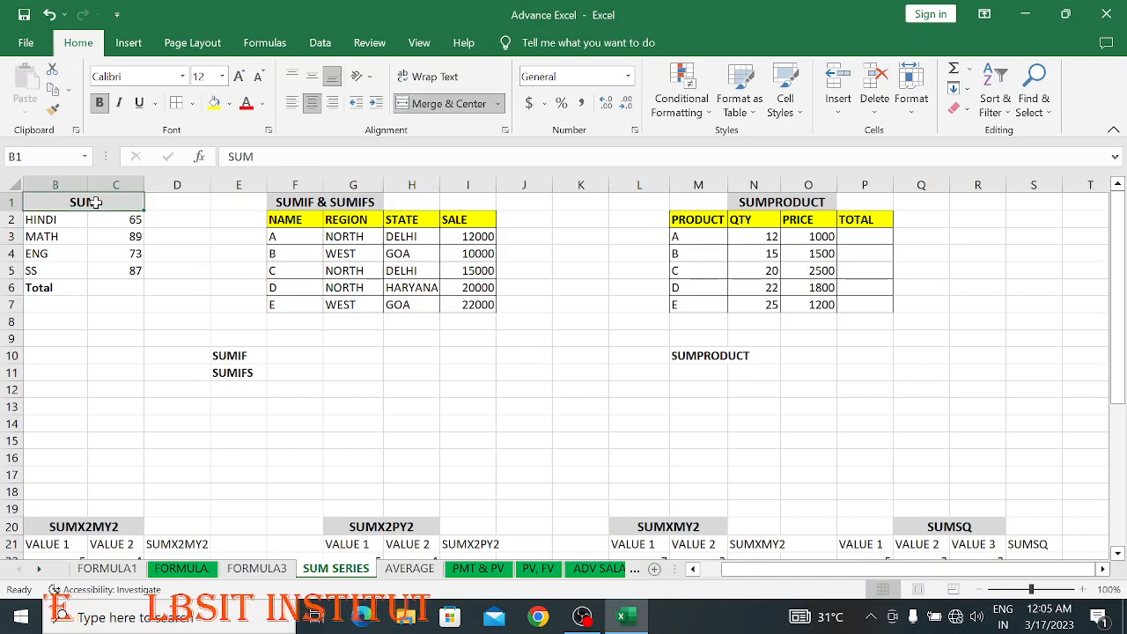
click(133, 288)
text(=)
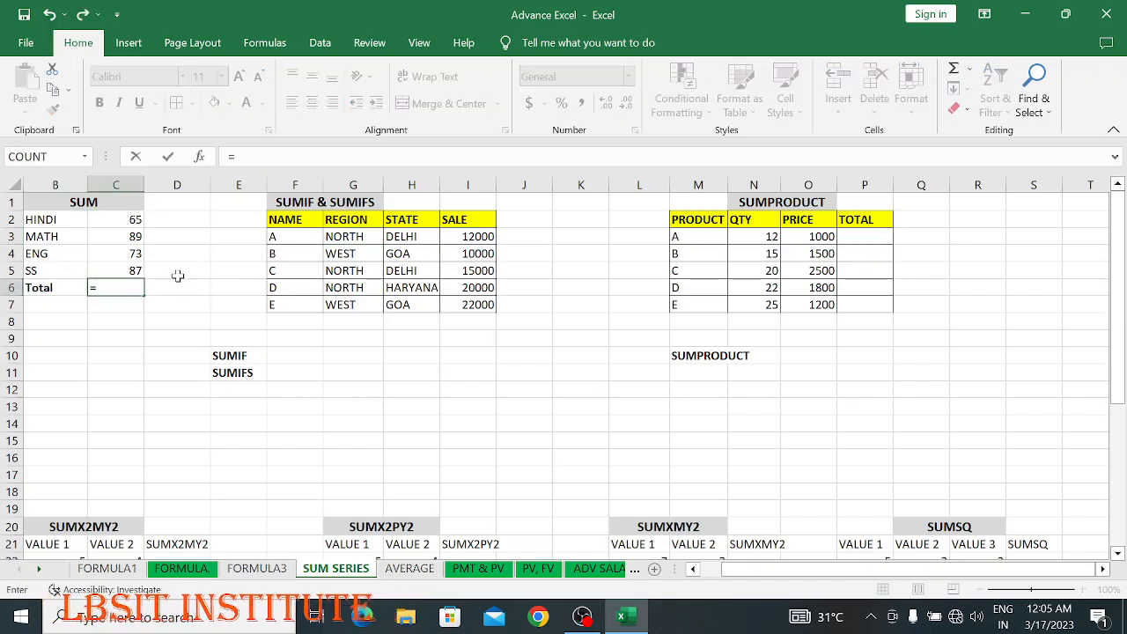
text(SUM)
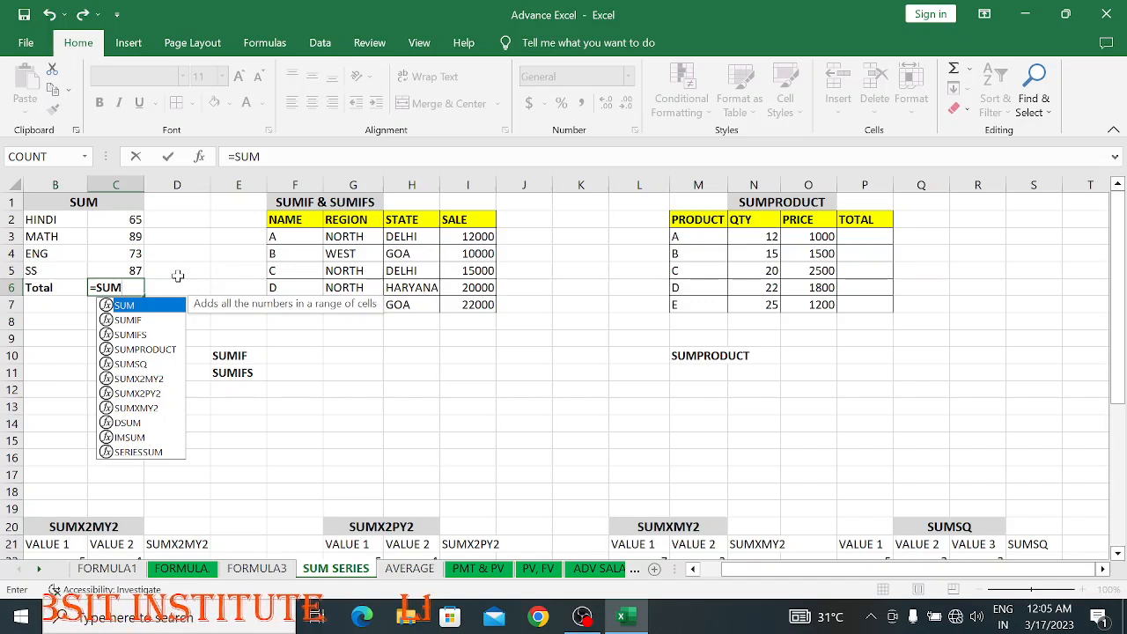
text(()
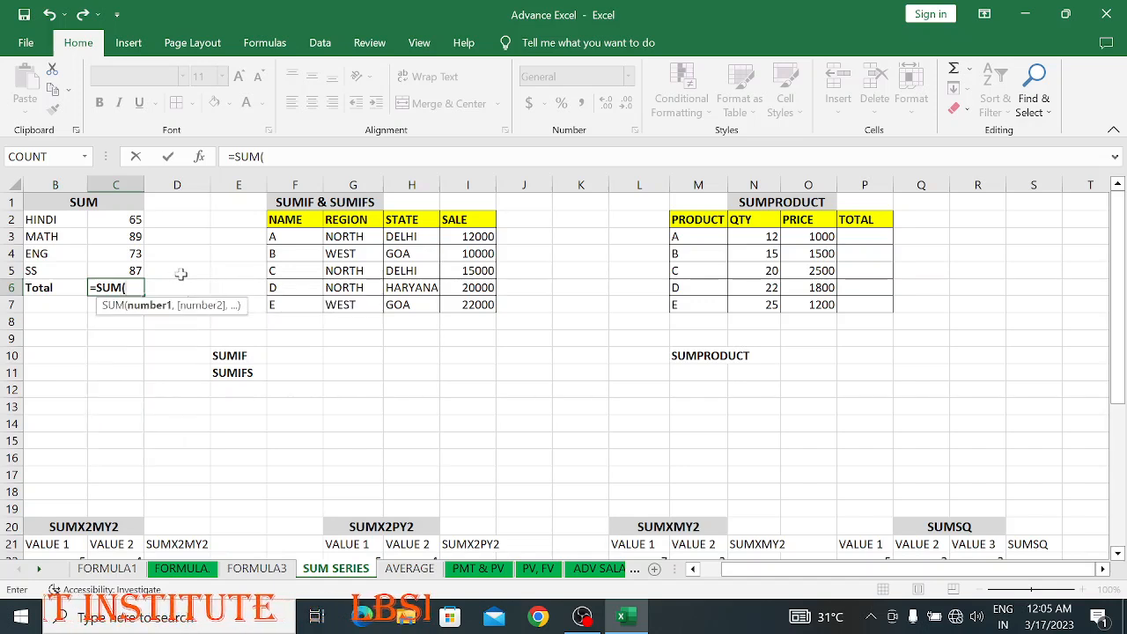
drag(131, 221, 125, 265)
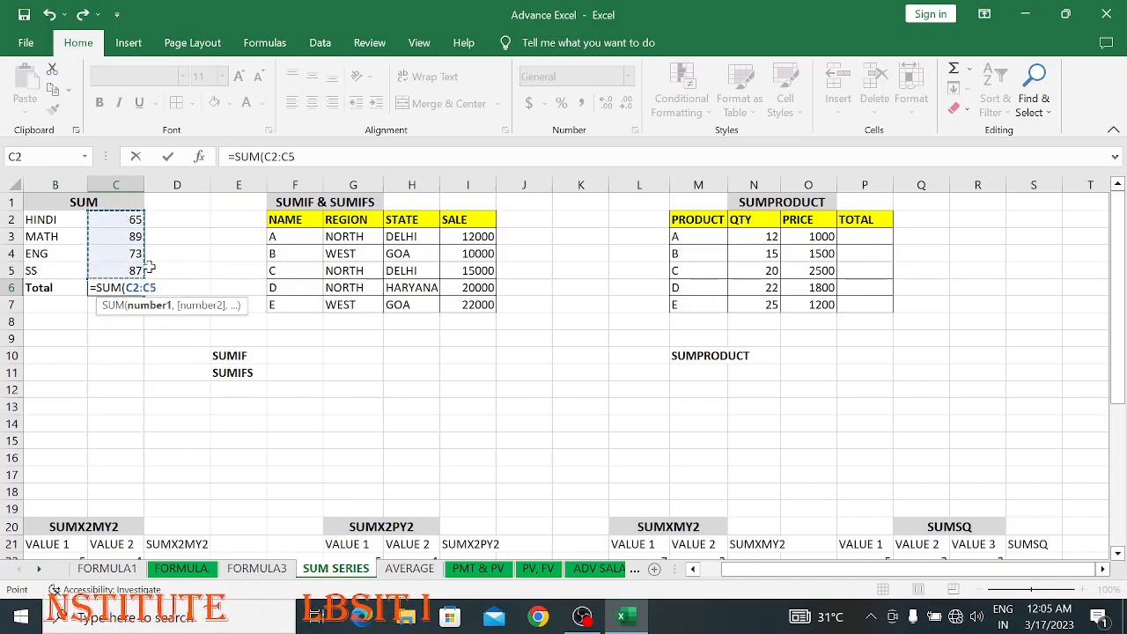
text())
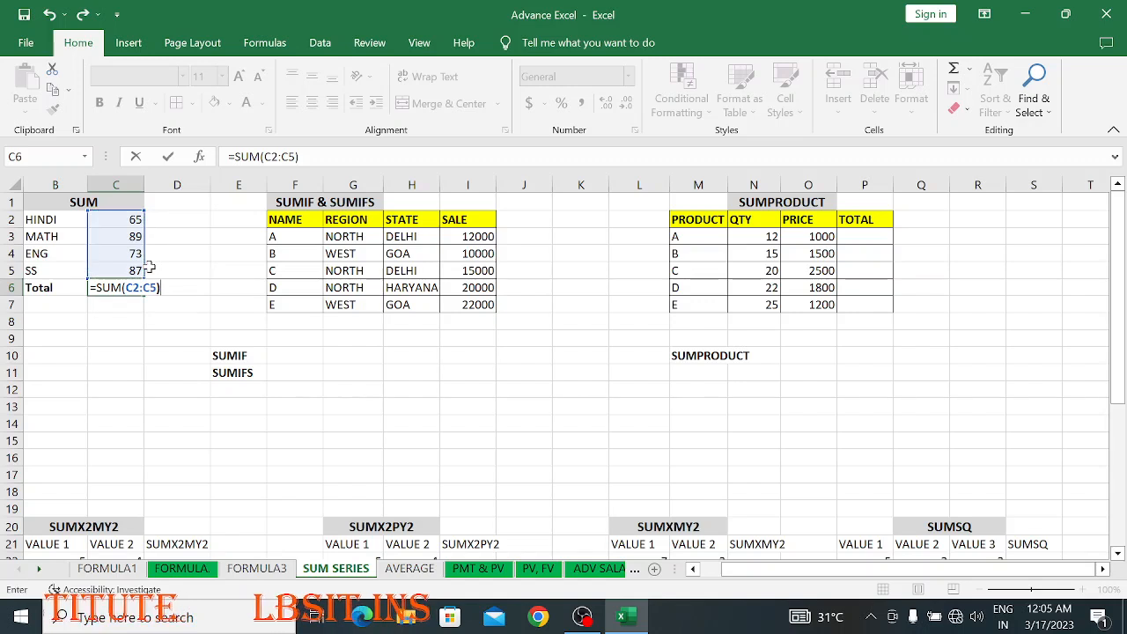
key(Return)
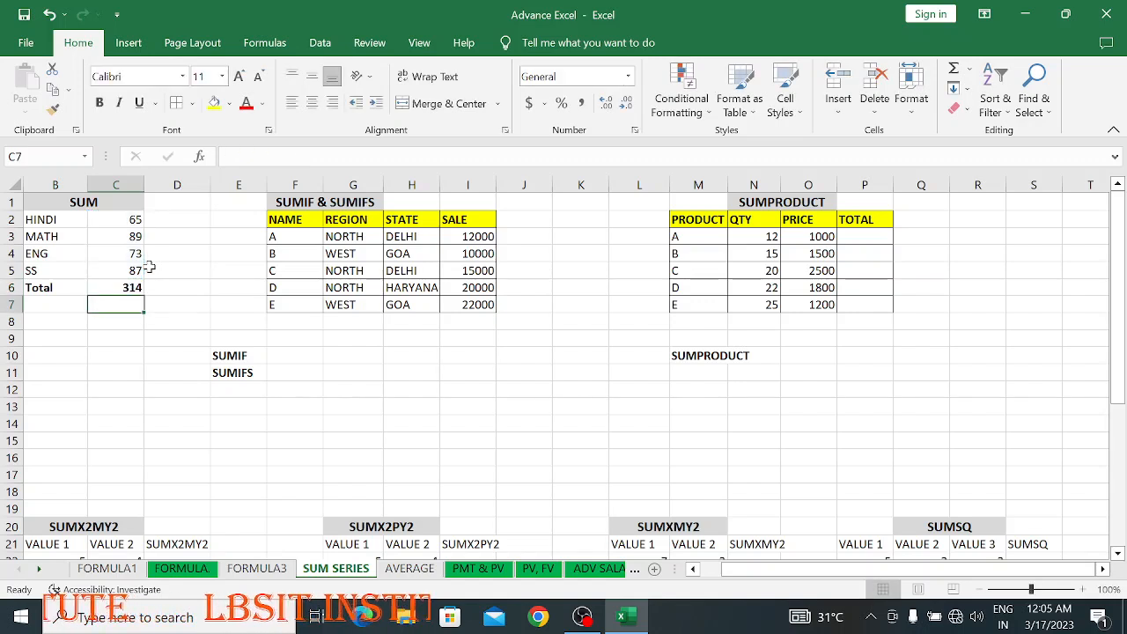
key(Up)
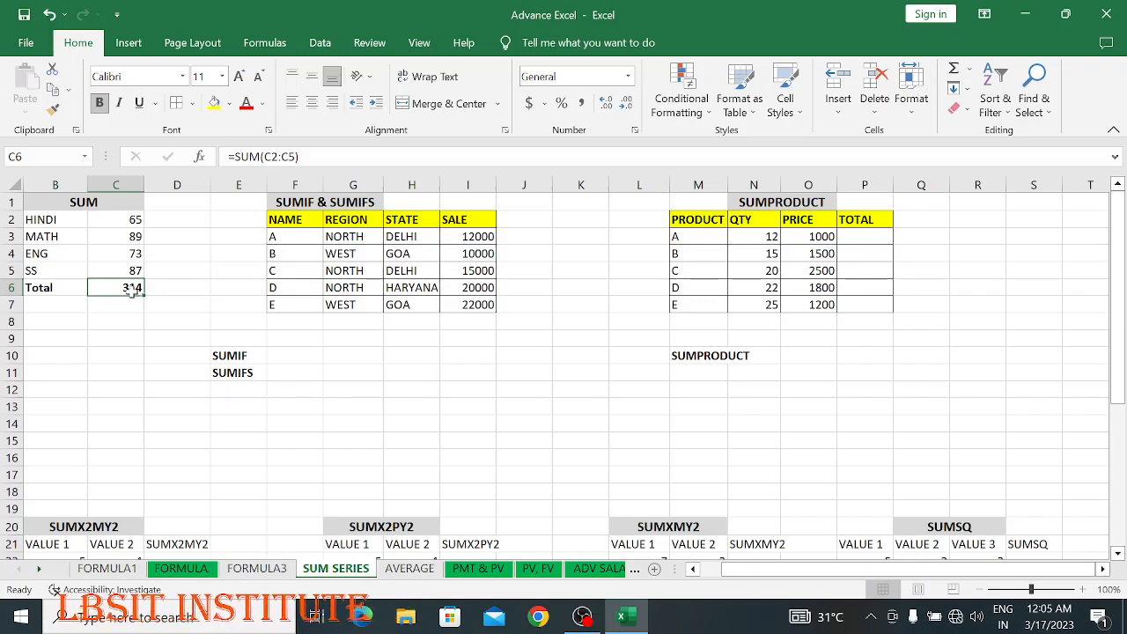
click(132, 308)
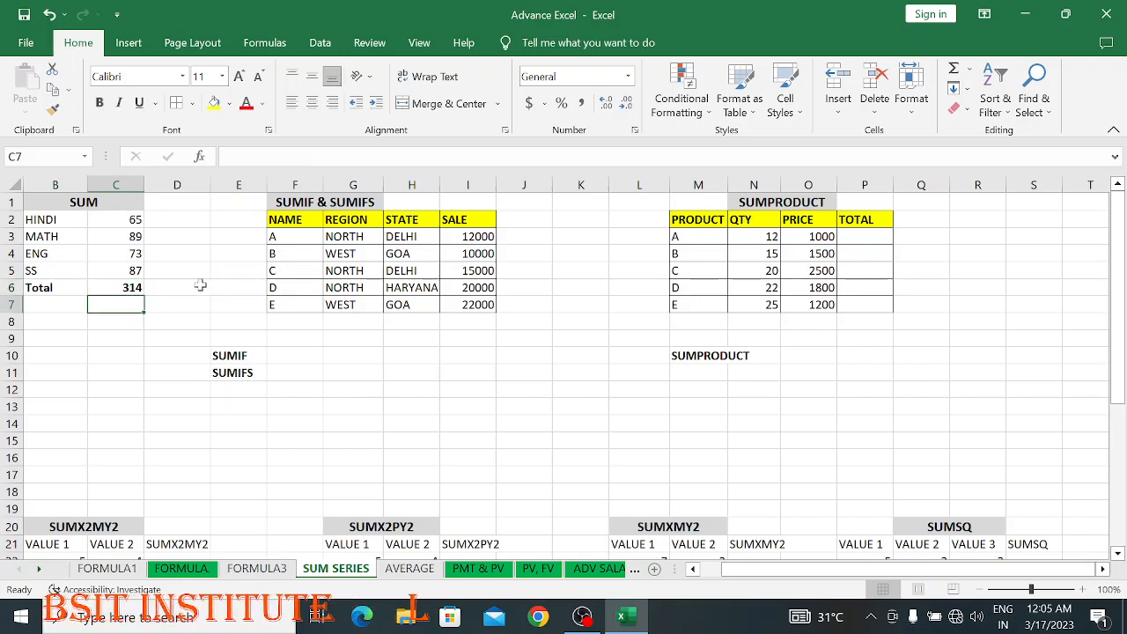
Step: Begin a SUMIF formula in cell F10 using the REGION entries G3:G7 as the criteria range
click(292, 210)
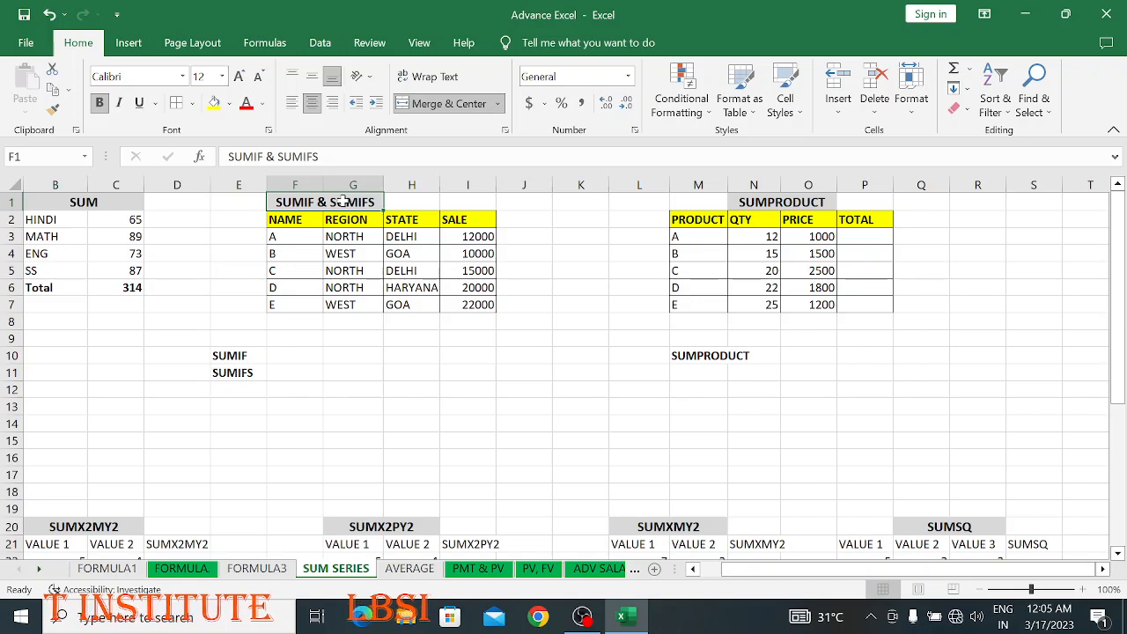
click(297, 270)
click(297, 210)
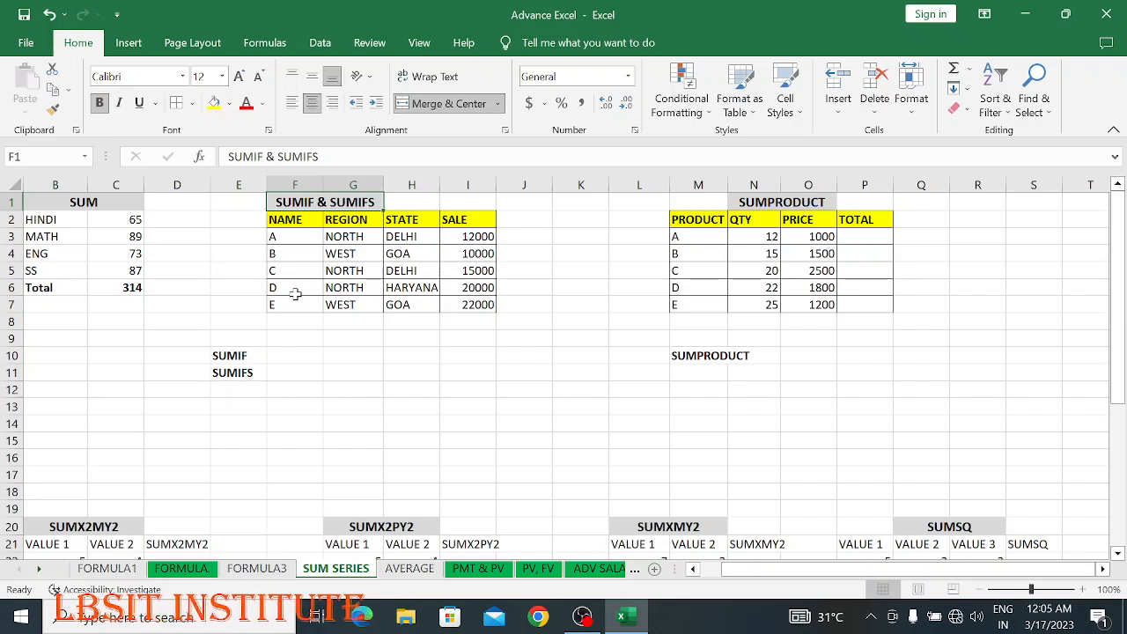
click(295, 356)
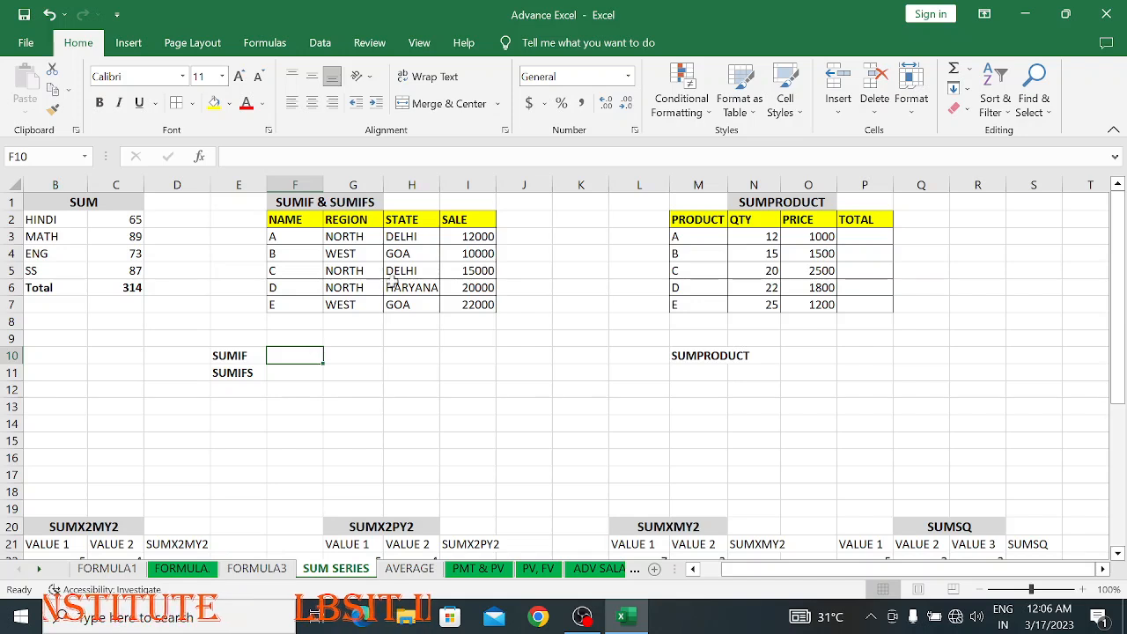
click(467, 238)
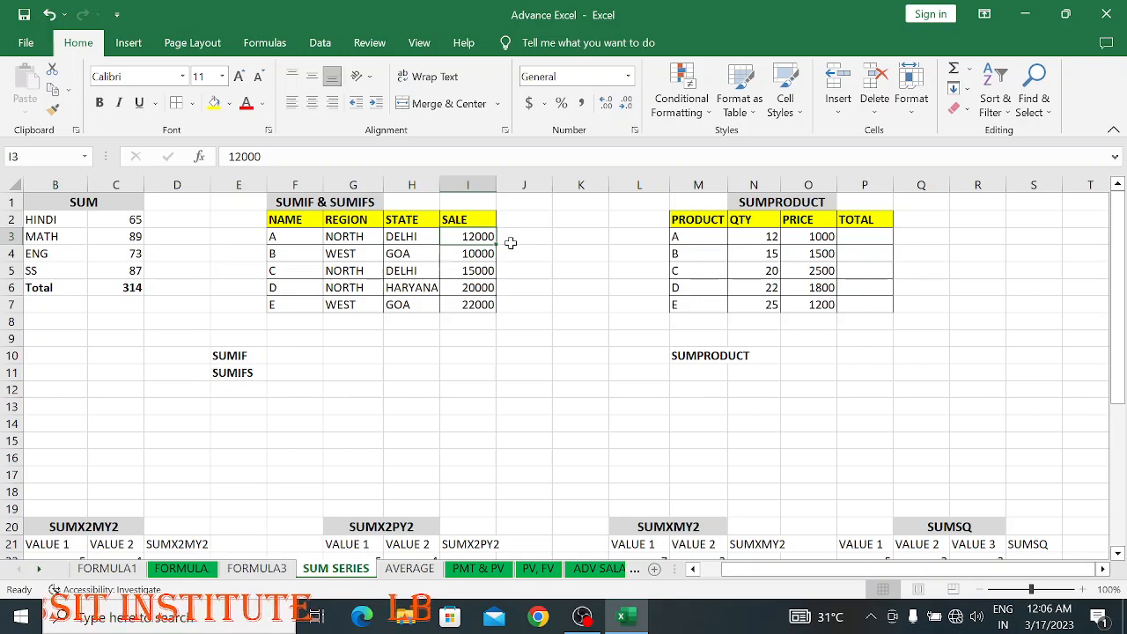
click(294, 356)
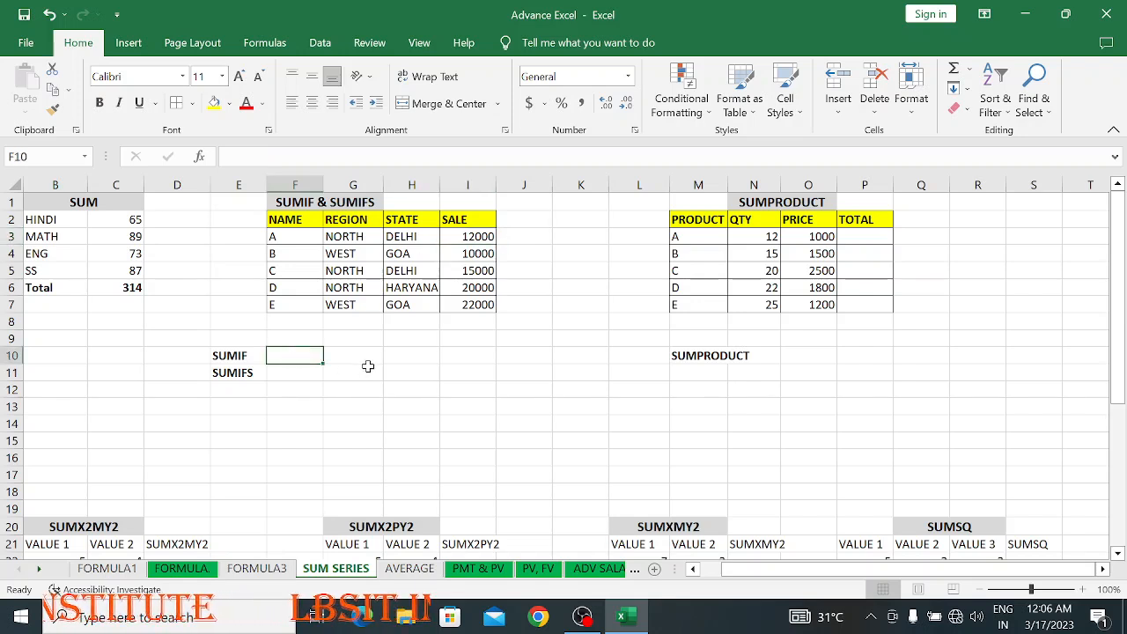
text(=)
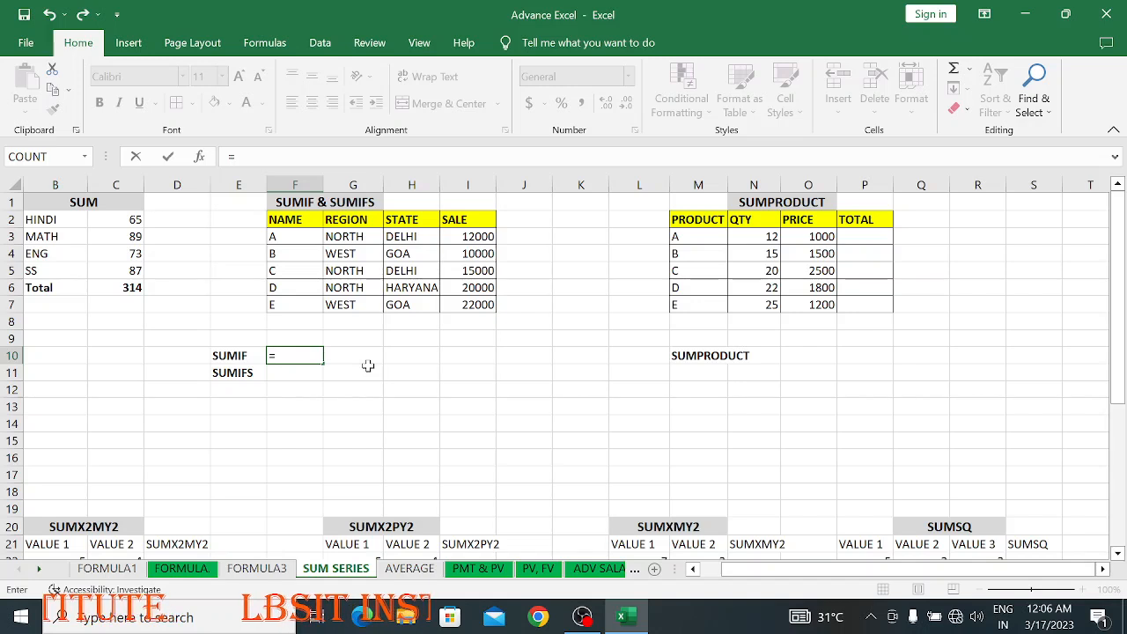
text(SU)
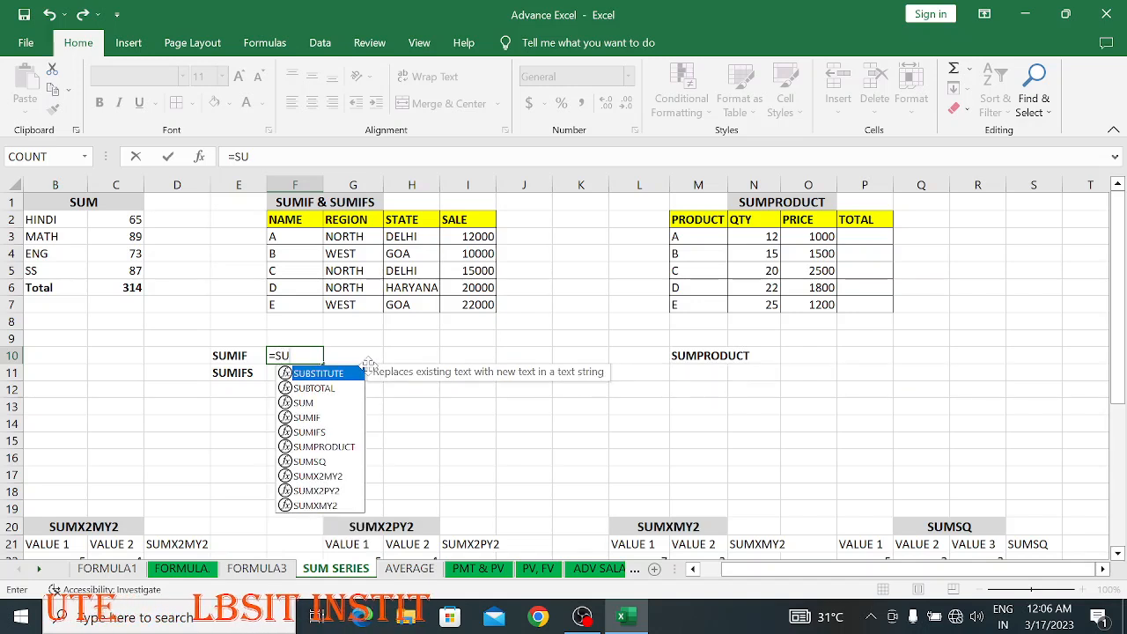
text(MIF)
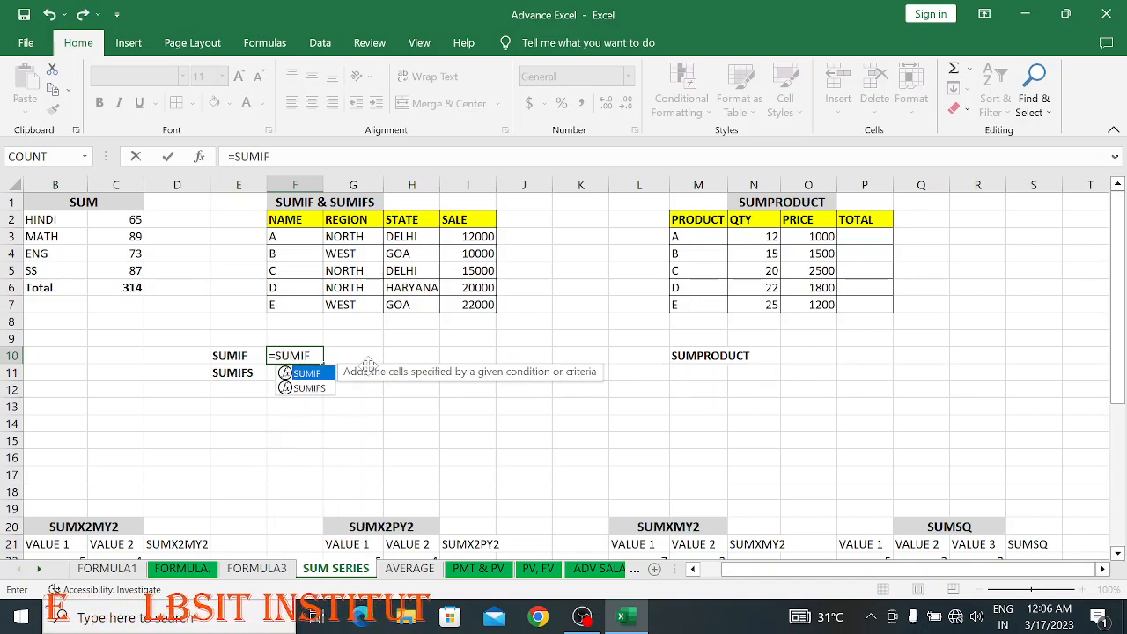
text(()
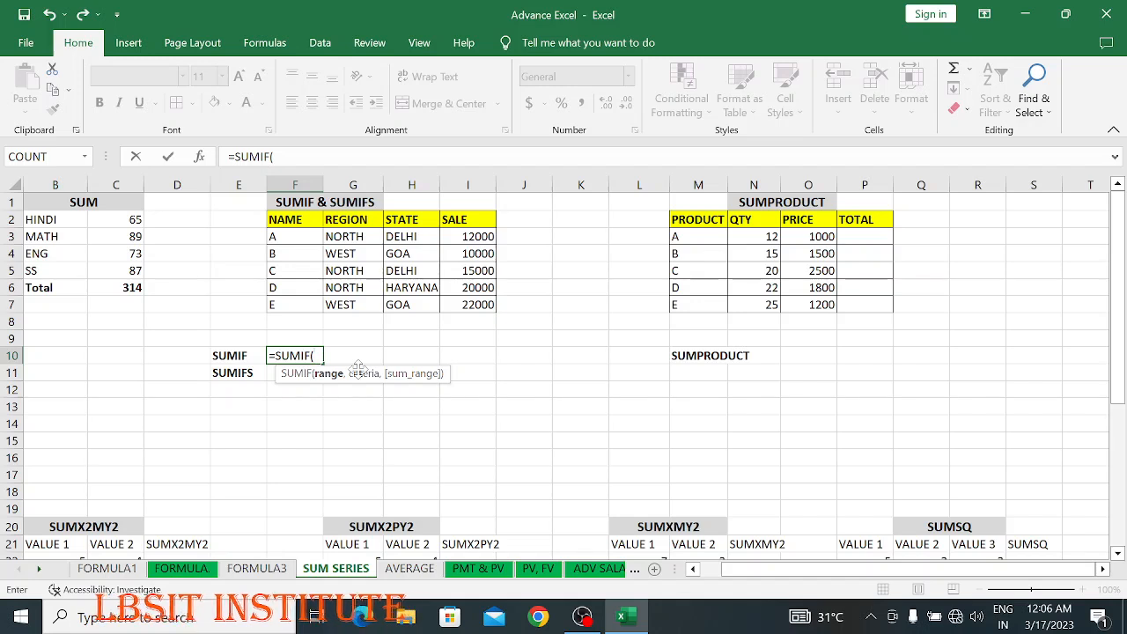
drag(352, 237, 353, 304)
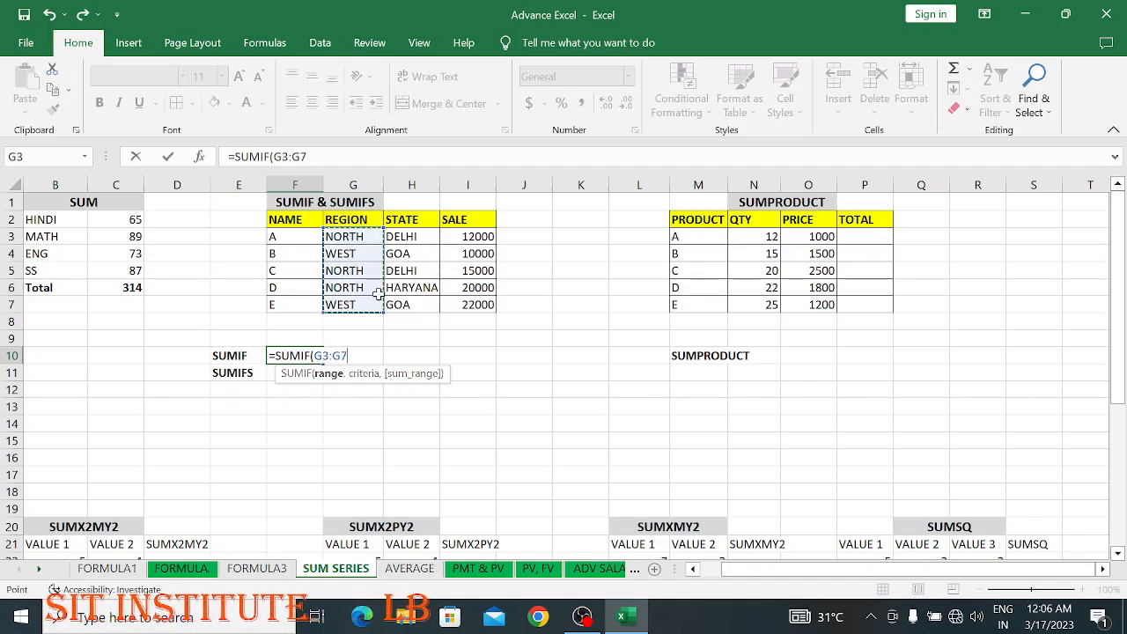
Step: Complete the SUMIF formula in F10 with the criterion "NORTH" and the SALE values I3:I7 as the sum range
text(,)
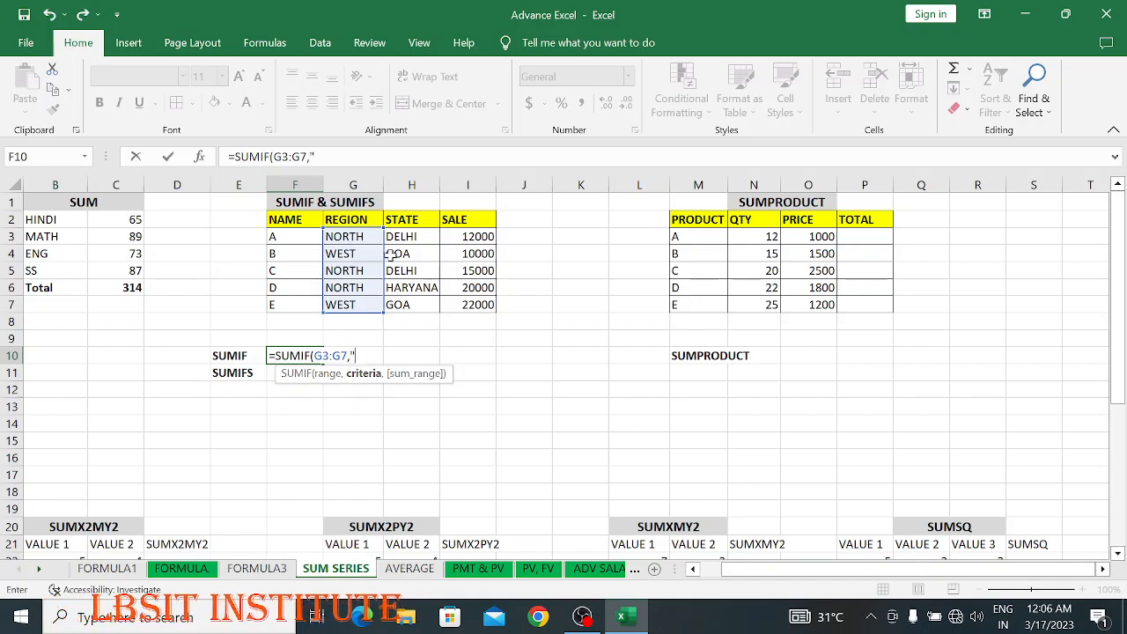
text(ORTH)
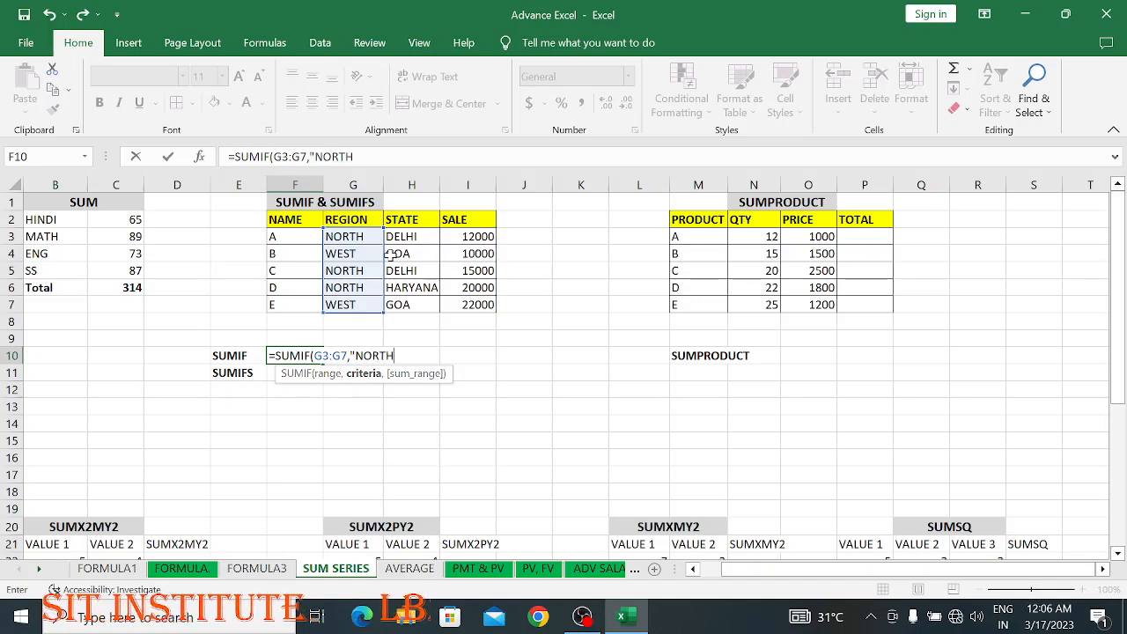
text(",)
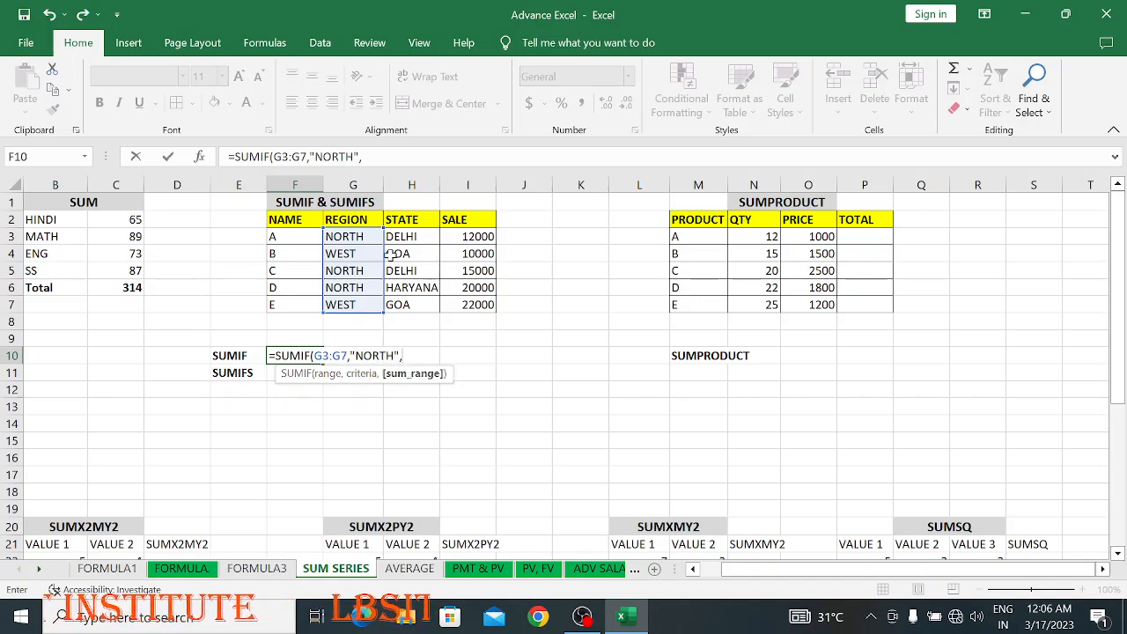
drag(474, 236, 475, 305)
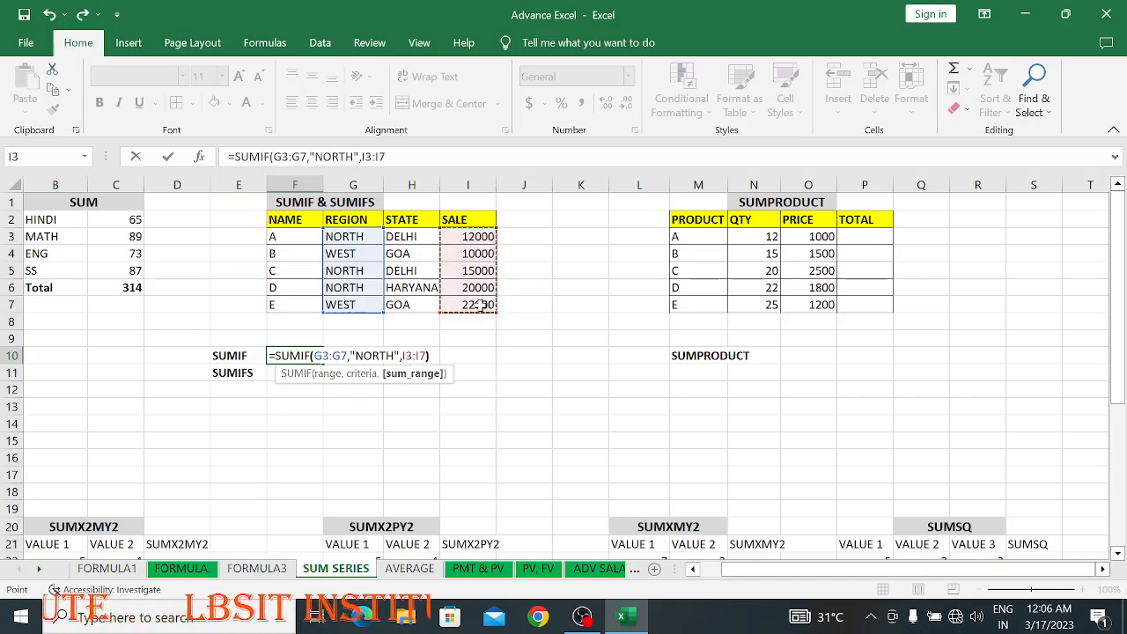
text())
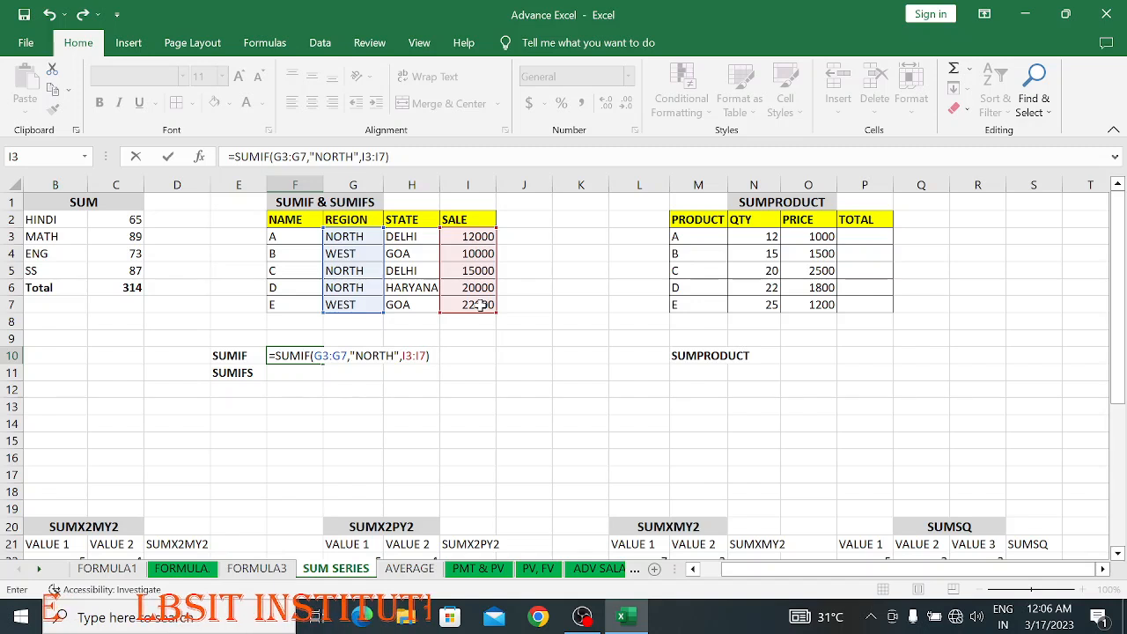
key(Return)
key(Up)
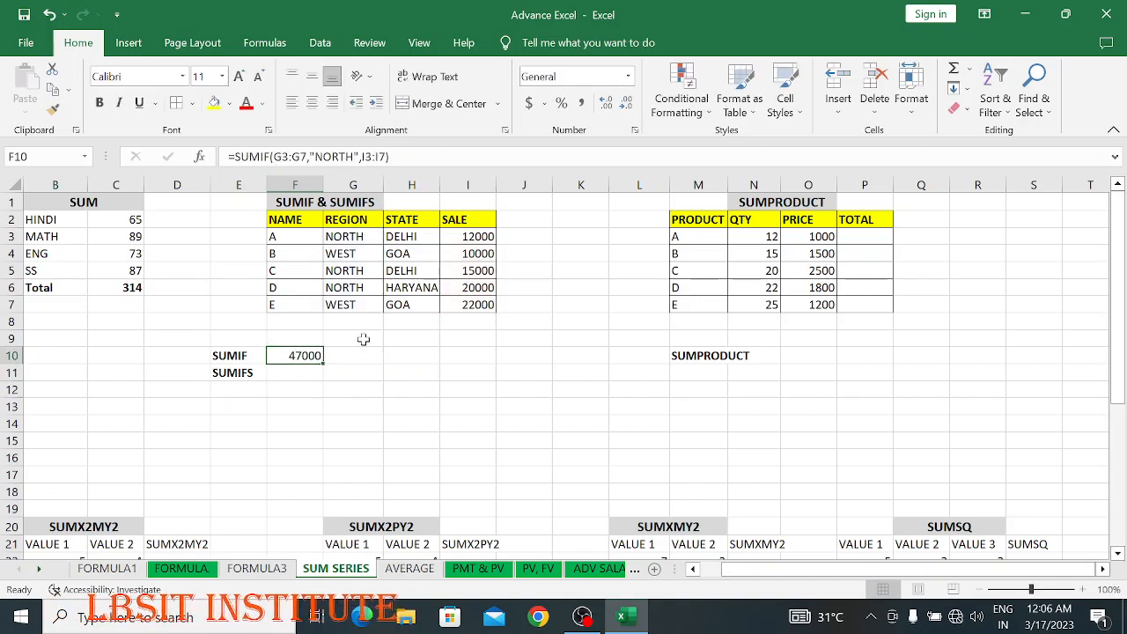
Step: Check the SUMIF result in F10 against the NORTH region rows and their individual sale values
click(356, 240)
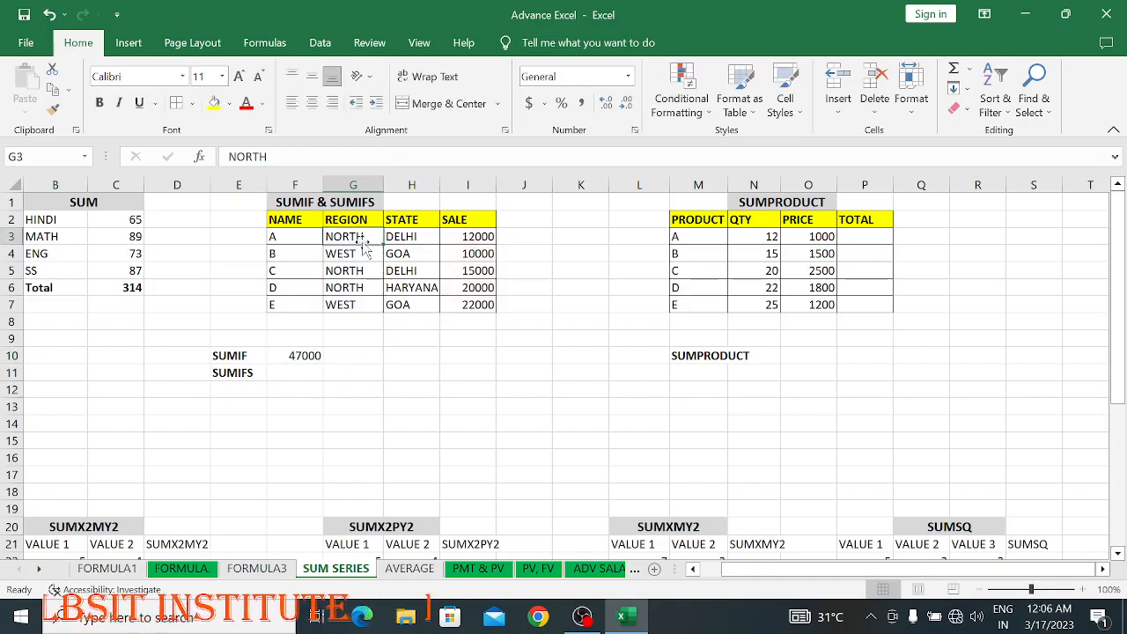
click(291, 356)
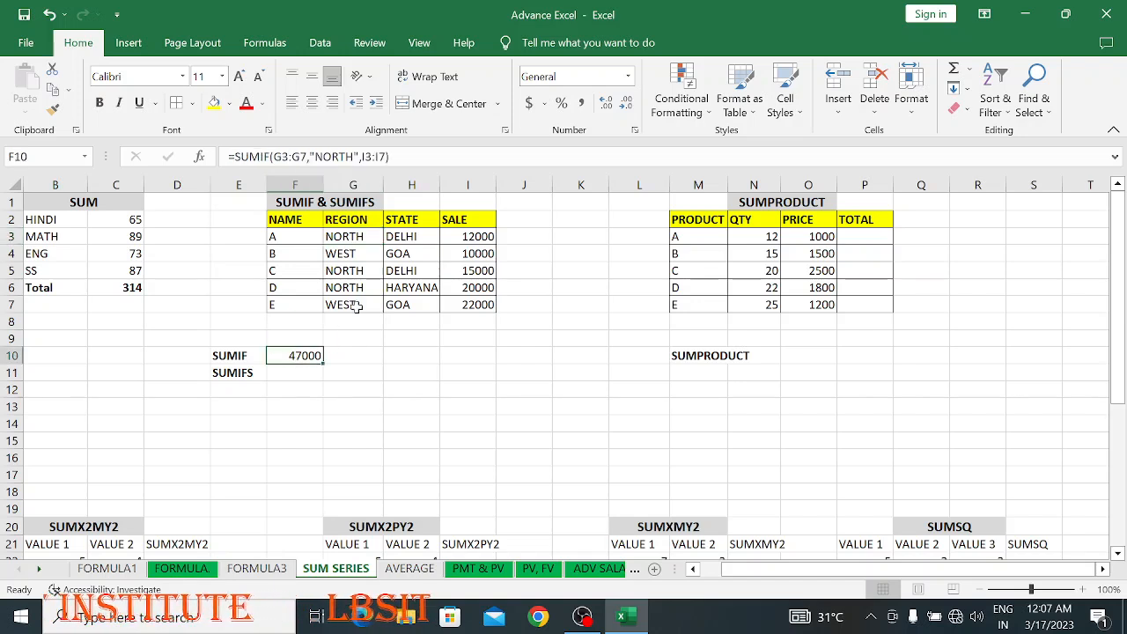
click(357, 237)
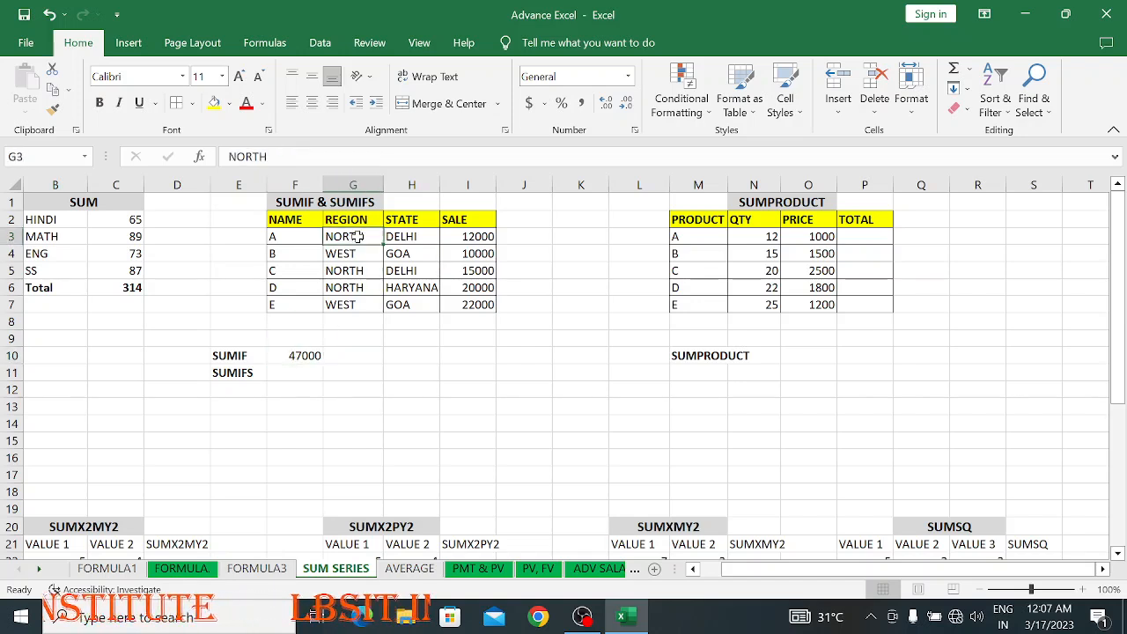
click(480, 238)
click(450, 272)
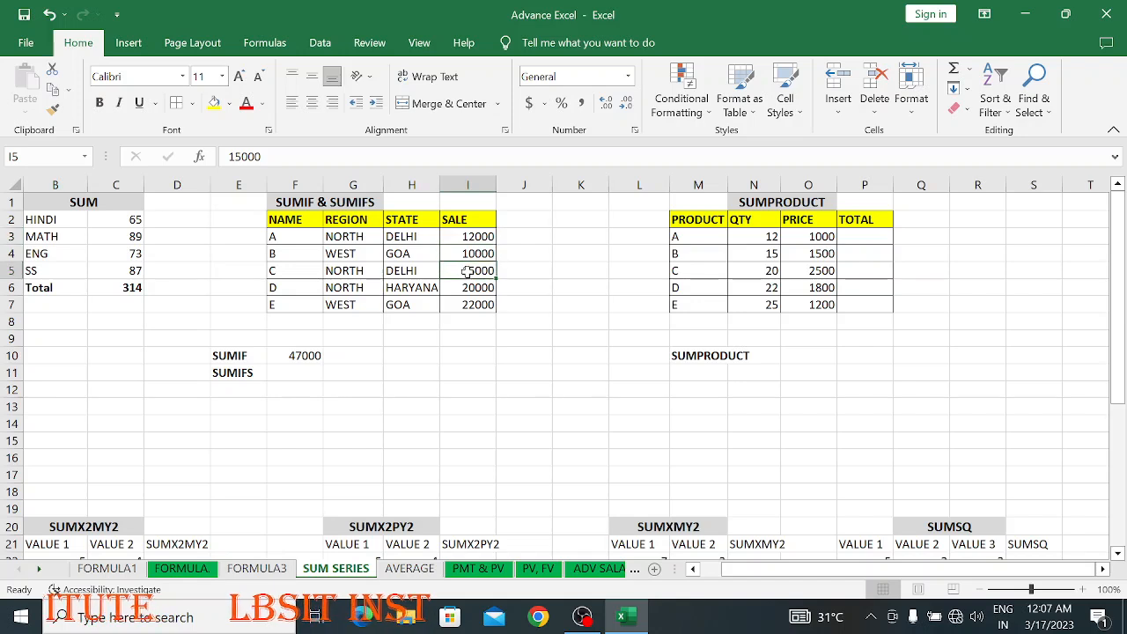
click(472, 288)
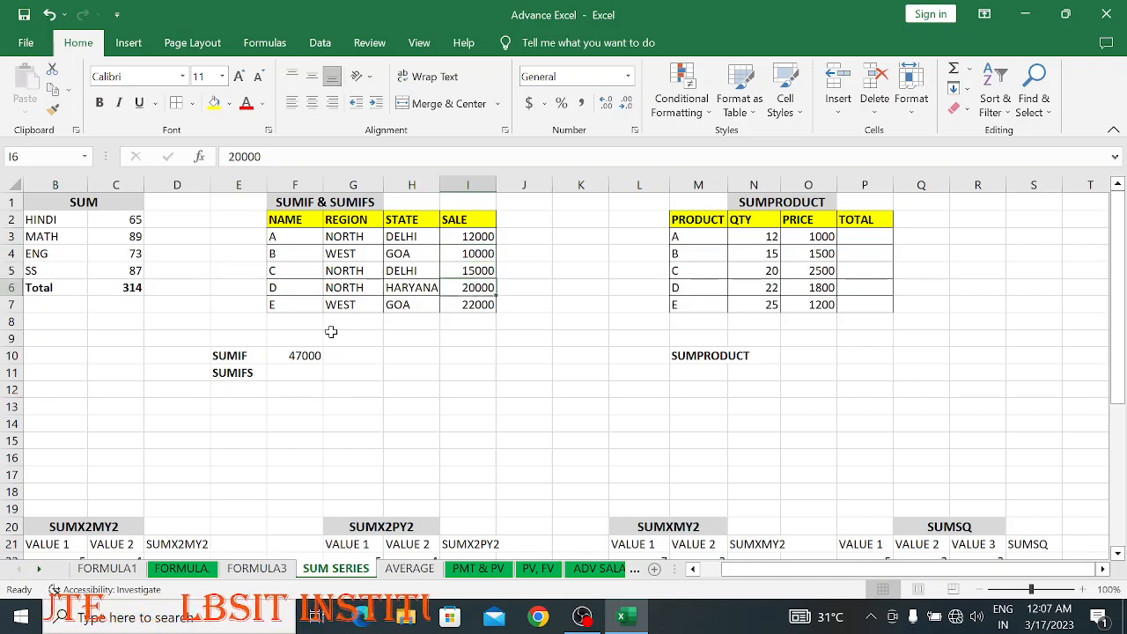
click(479, 271)
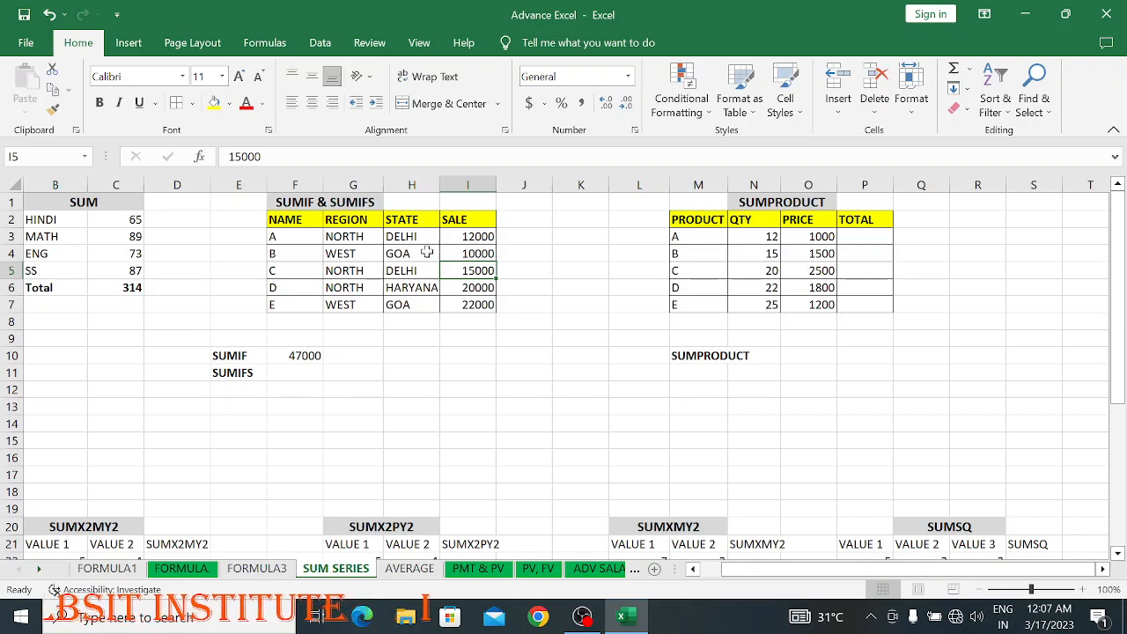
click(458, 239)
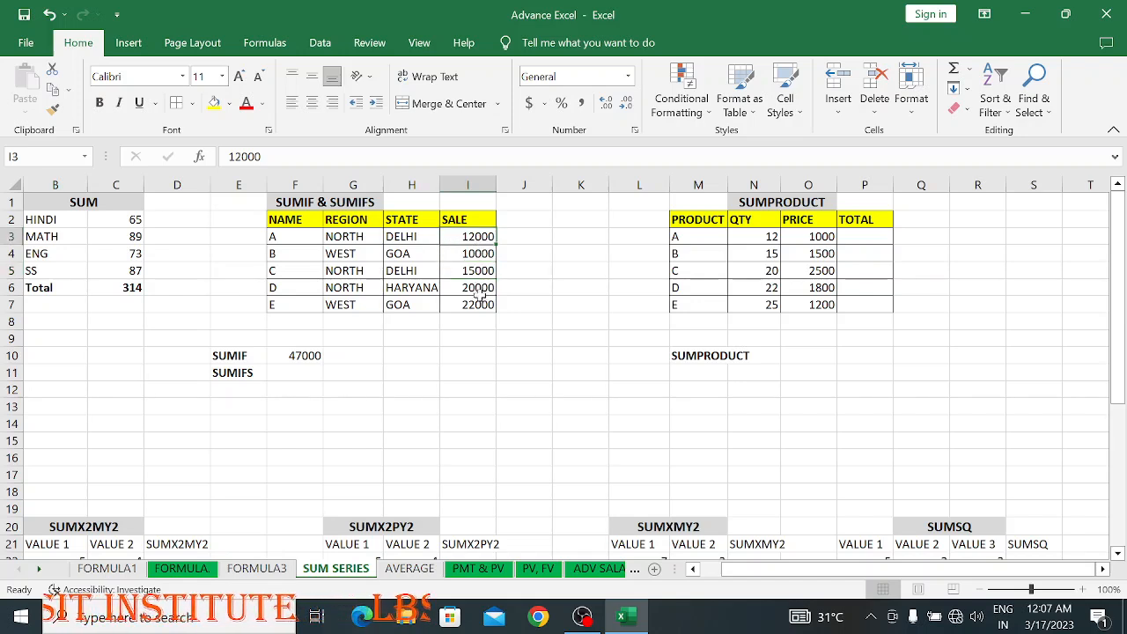
click(297, 357)
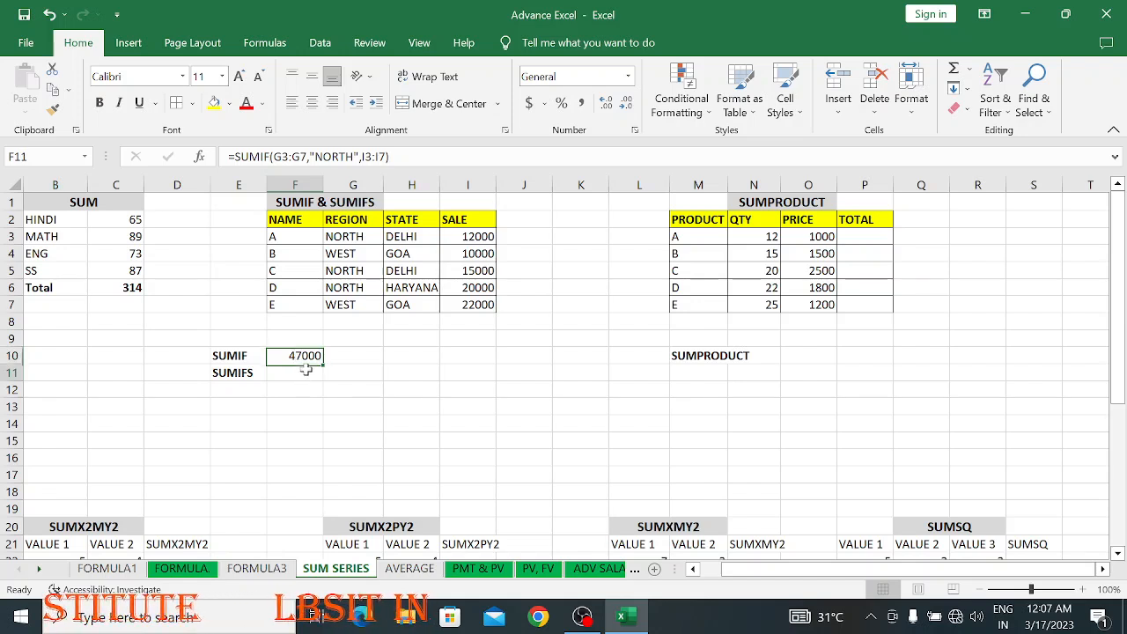
click(305, 370)
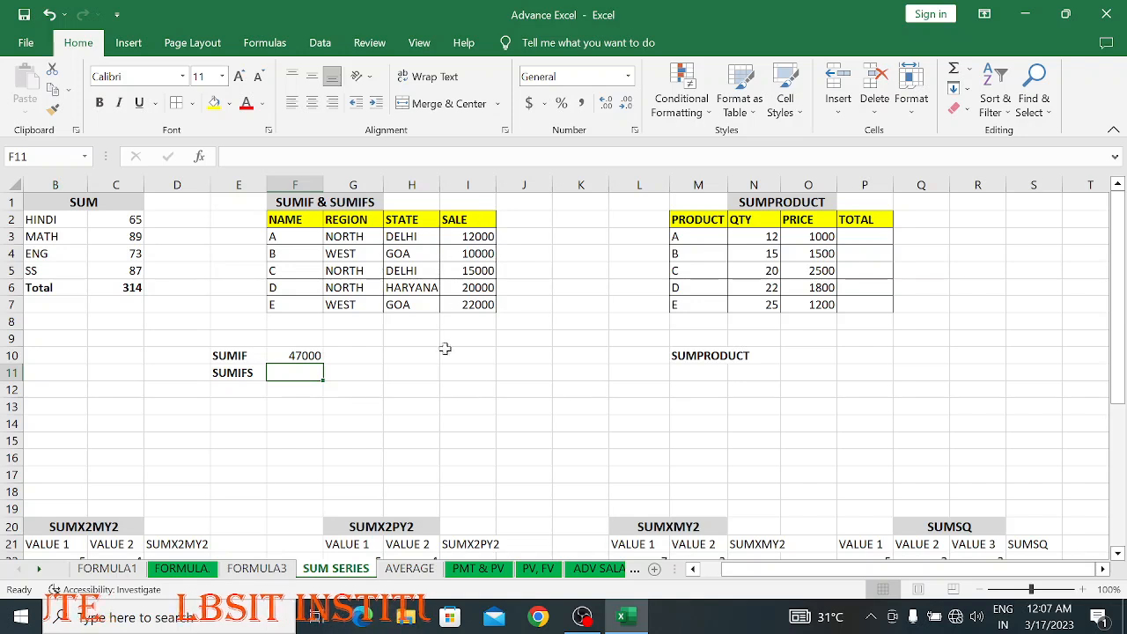
click(303, 357)
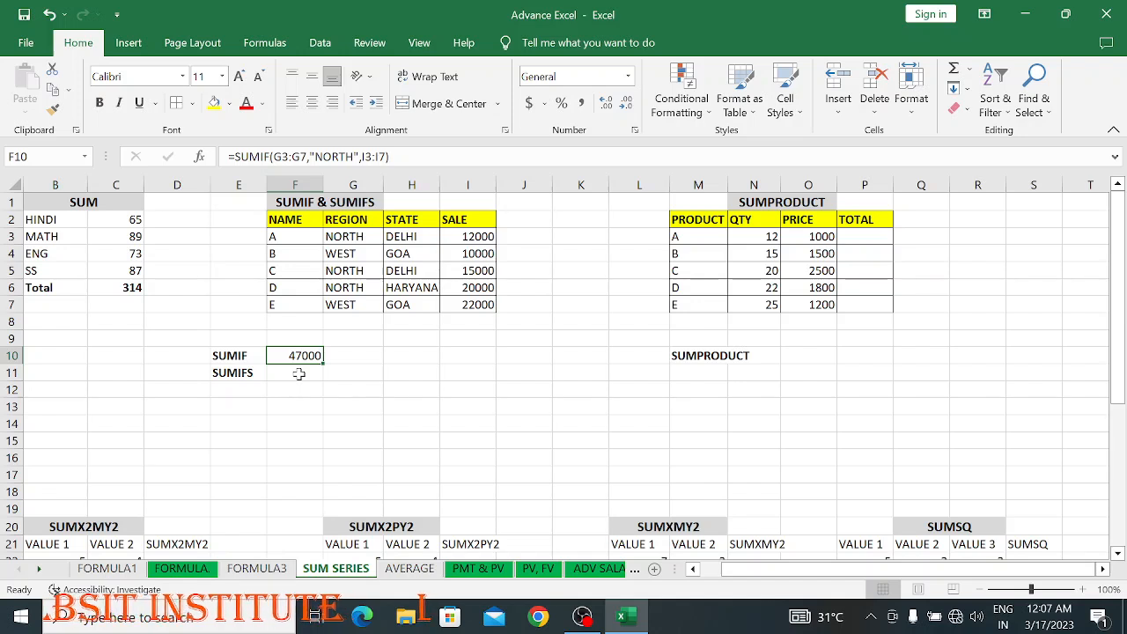
Step: Examine the REGION and STATE columns for the rows that match both NORTH and DELHI
click(298, 373)
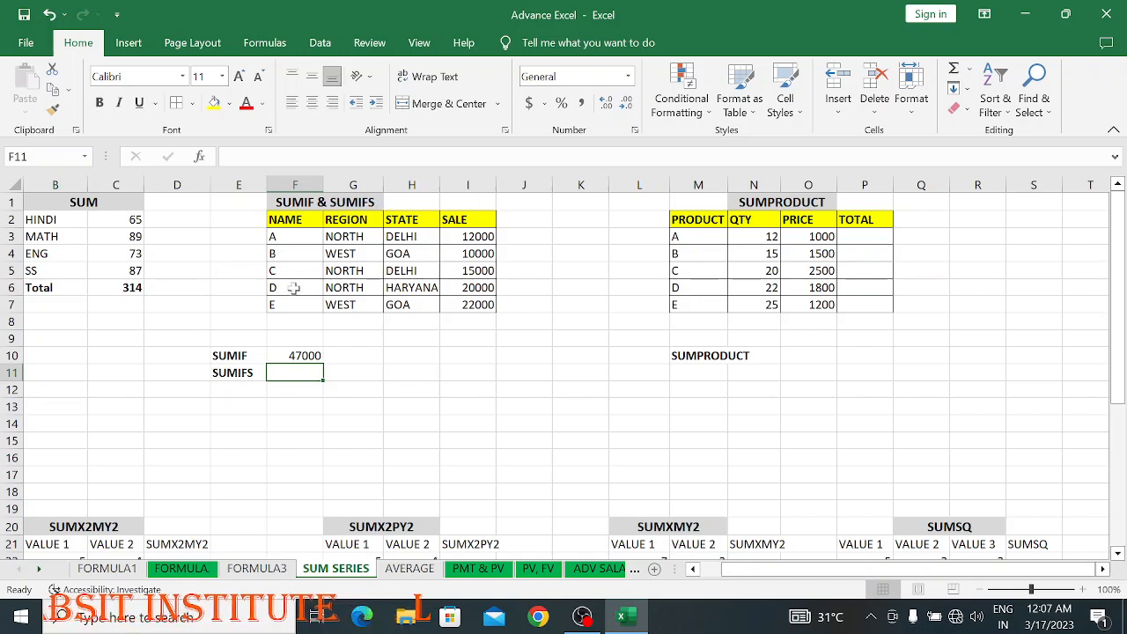
click(423, 239)
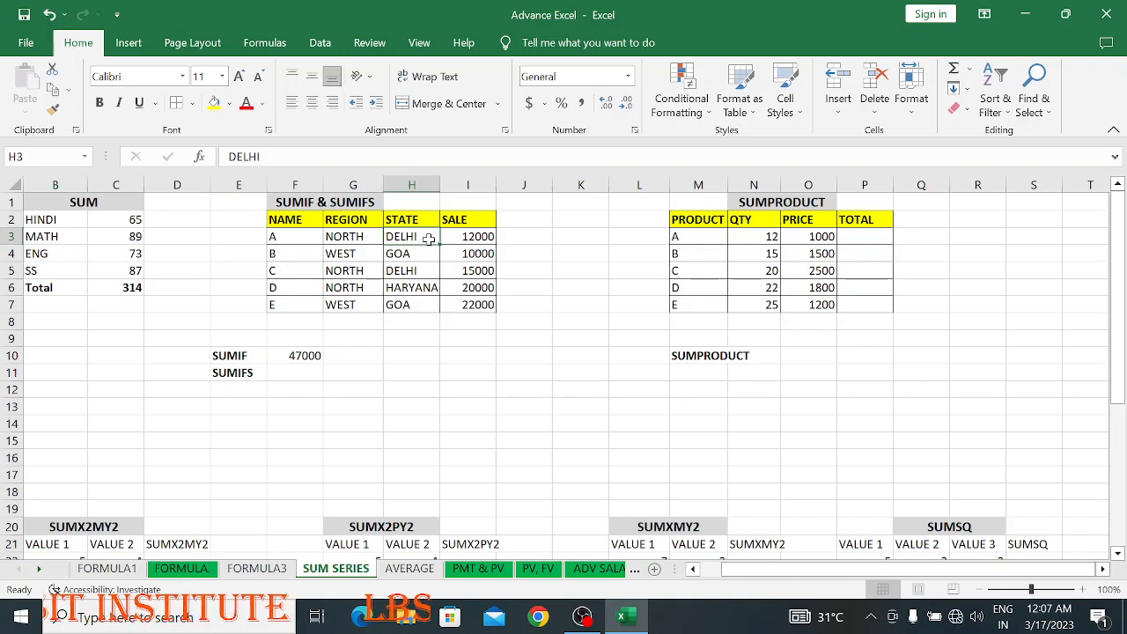
click(389, 271)
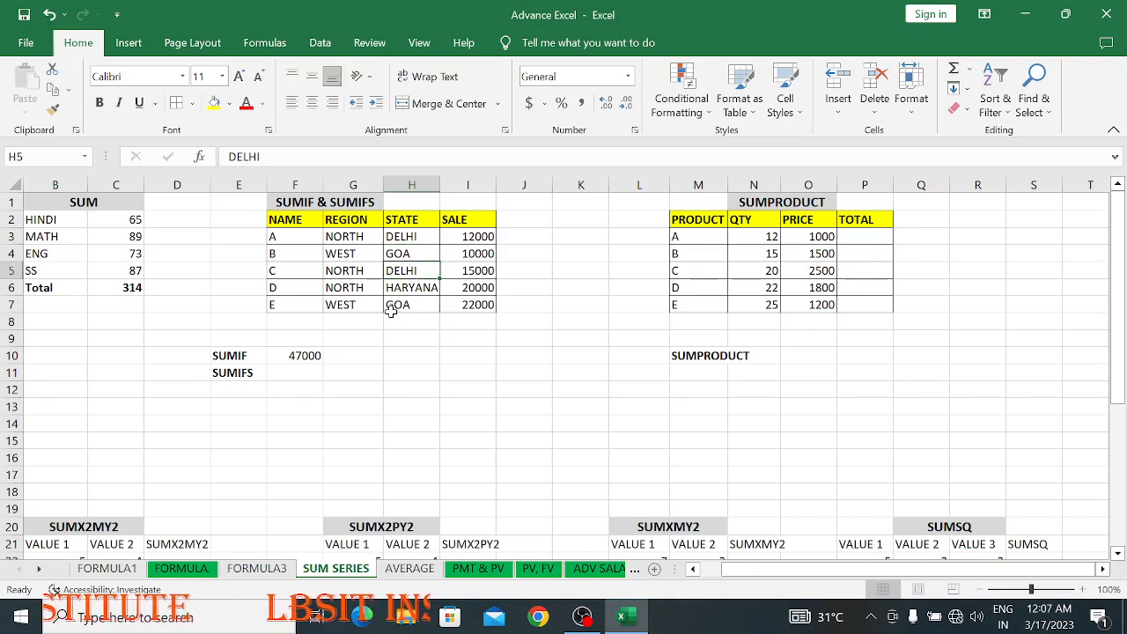
drag(340, 236, 354, 311)
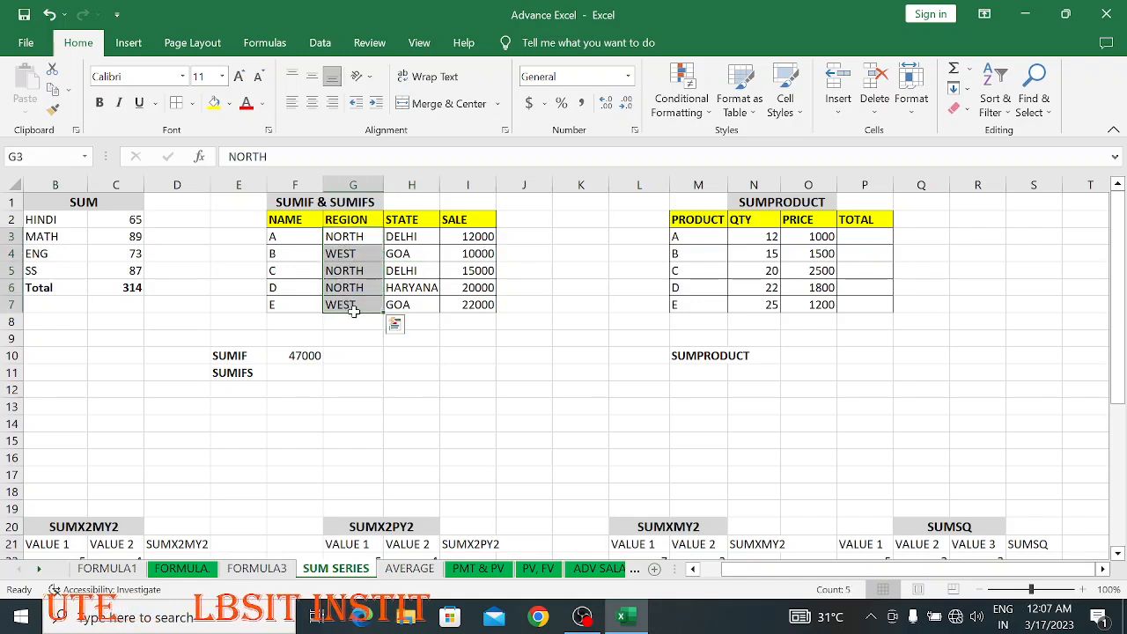
click(368, 243)
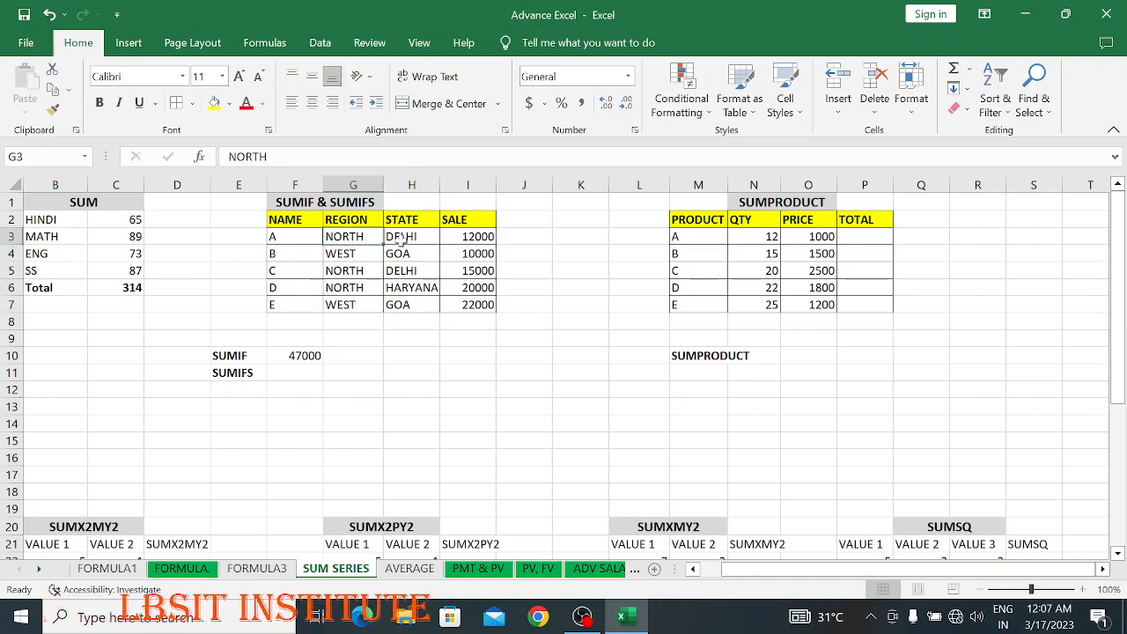
click(400, 239)
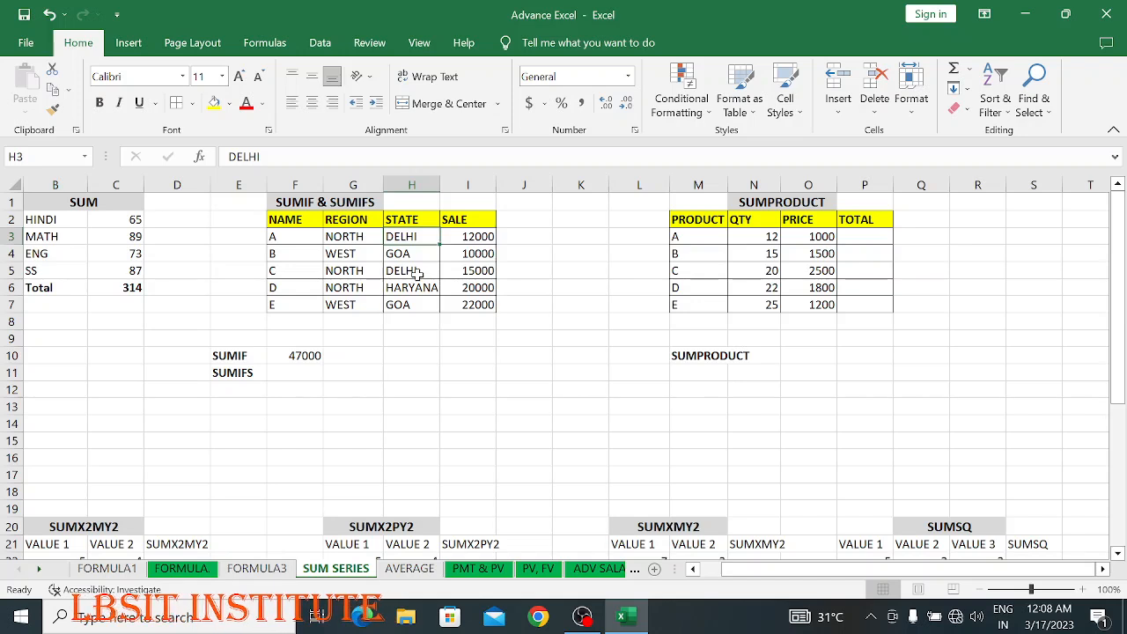
Step: Begin a SUMIFS formula in cell F11 with the SALE values I3:I7 as the sum range
click(297, 372)
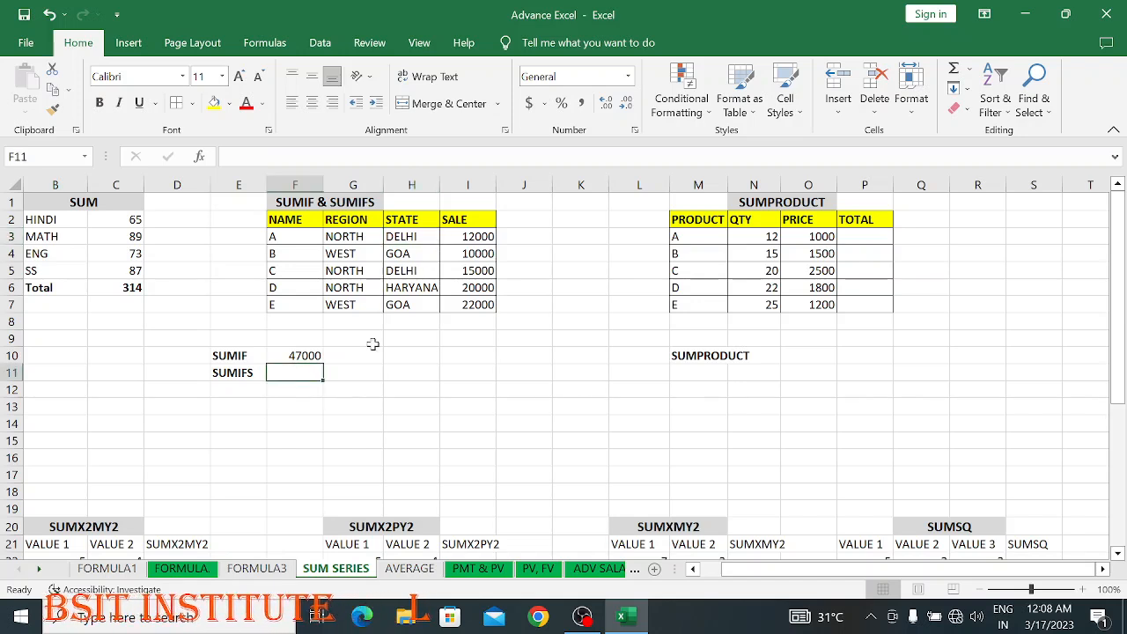
text(=)
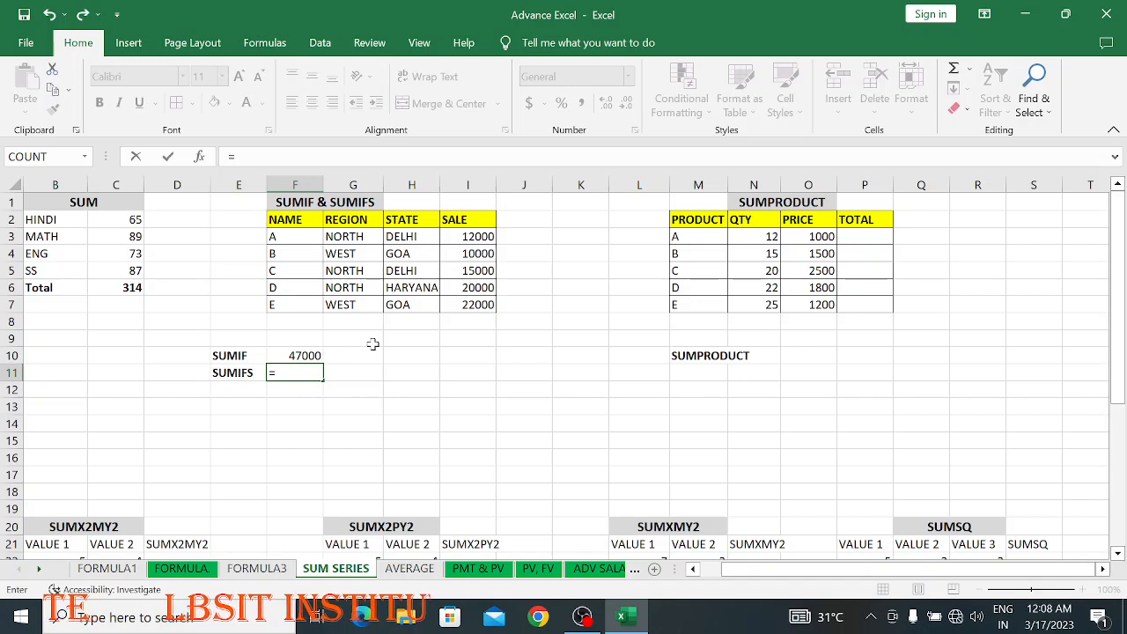
text(S)
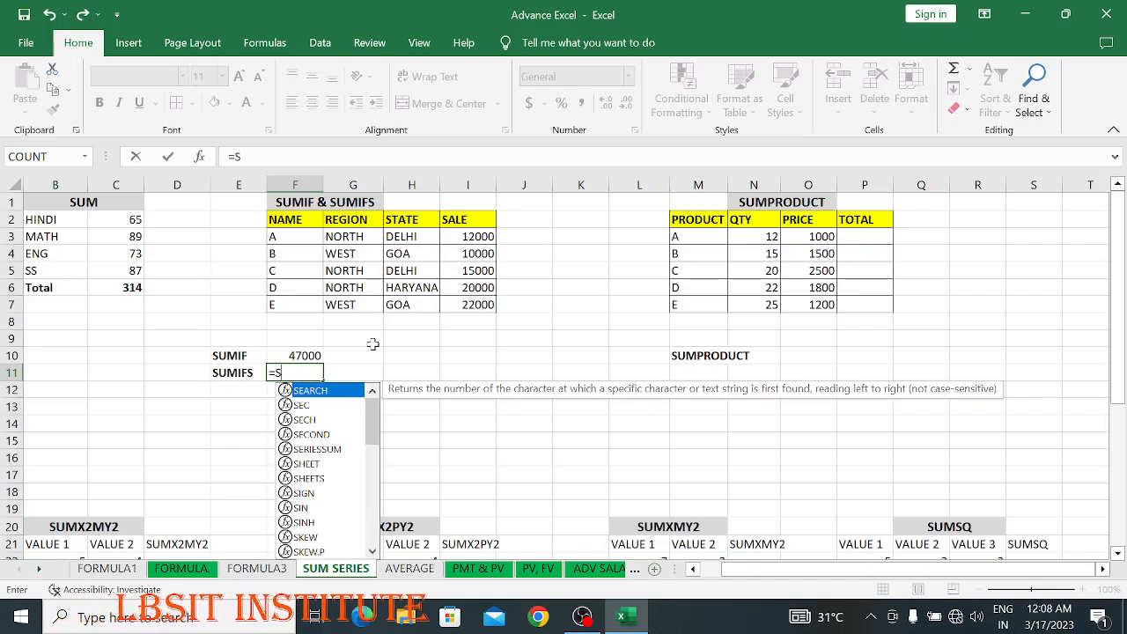
text(UM)
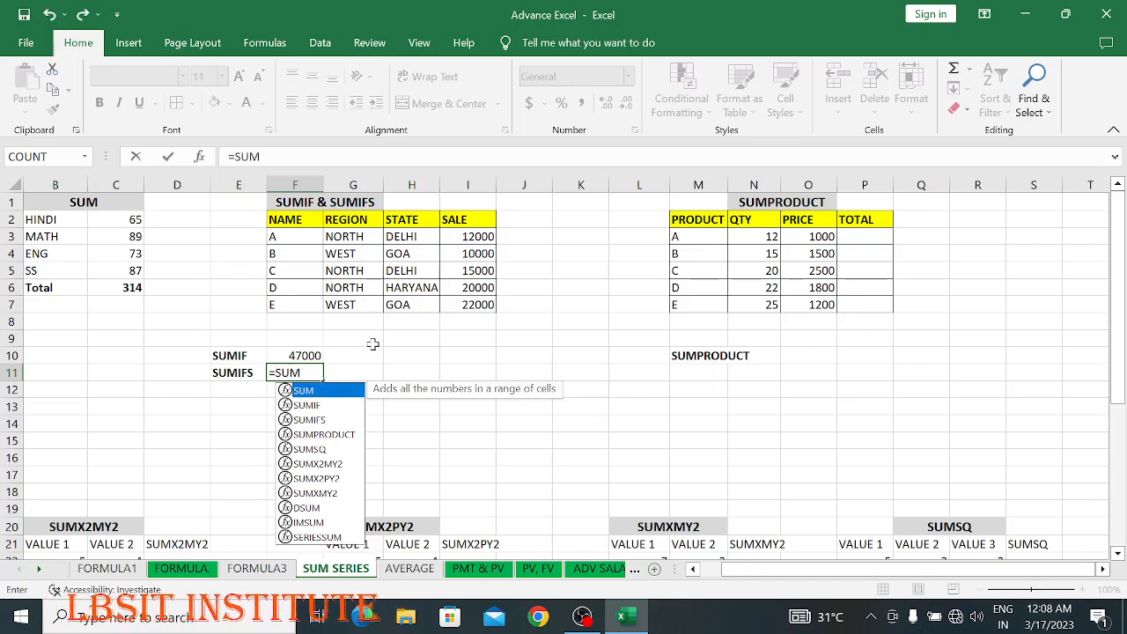
text(IFS)
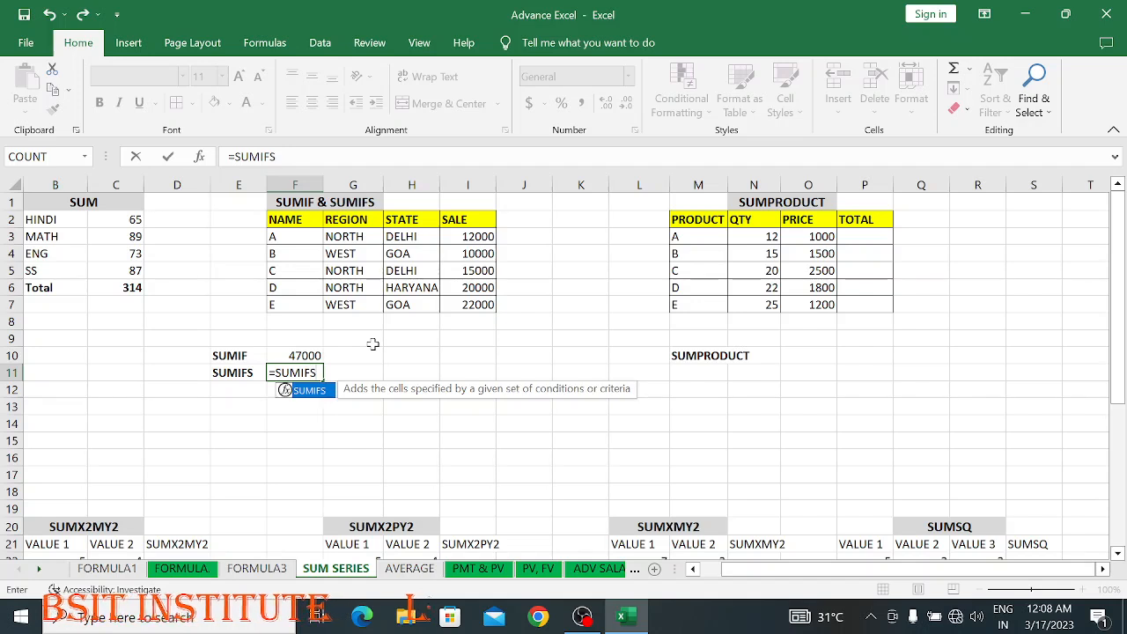
text(()
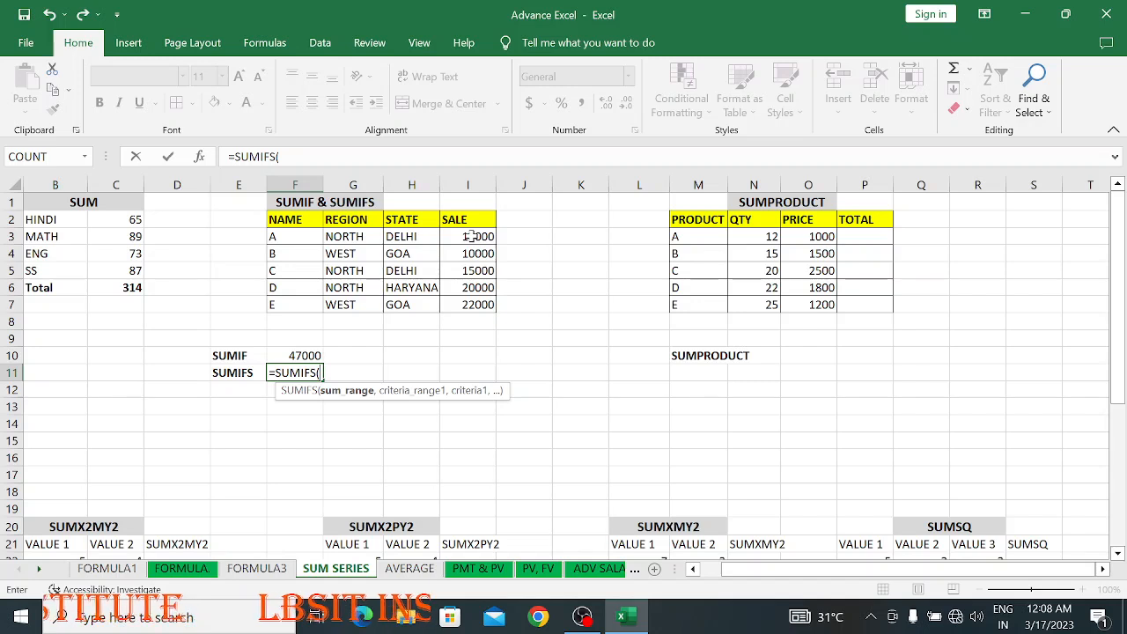
drag(471, 236, 482, 302)
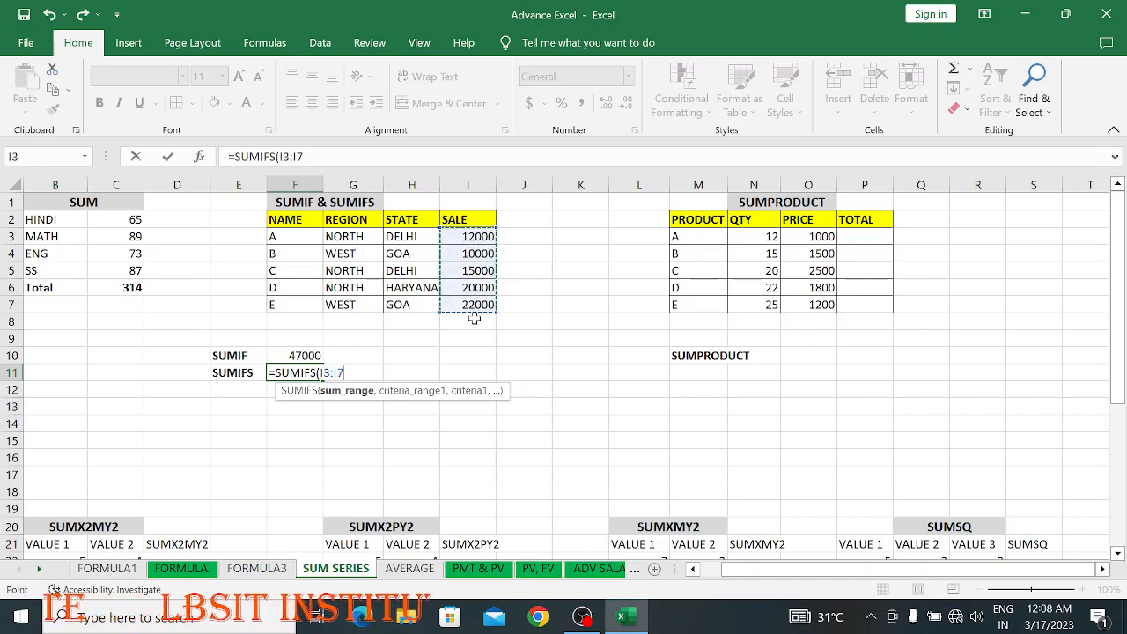
text(,)
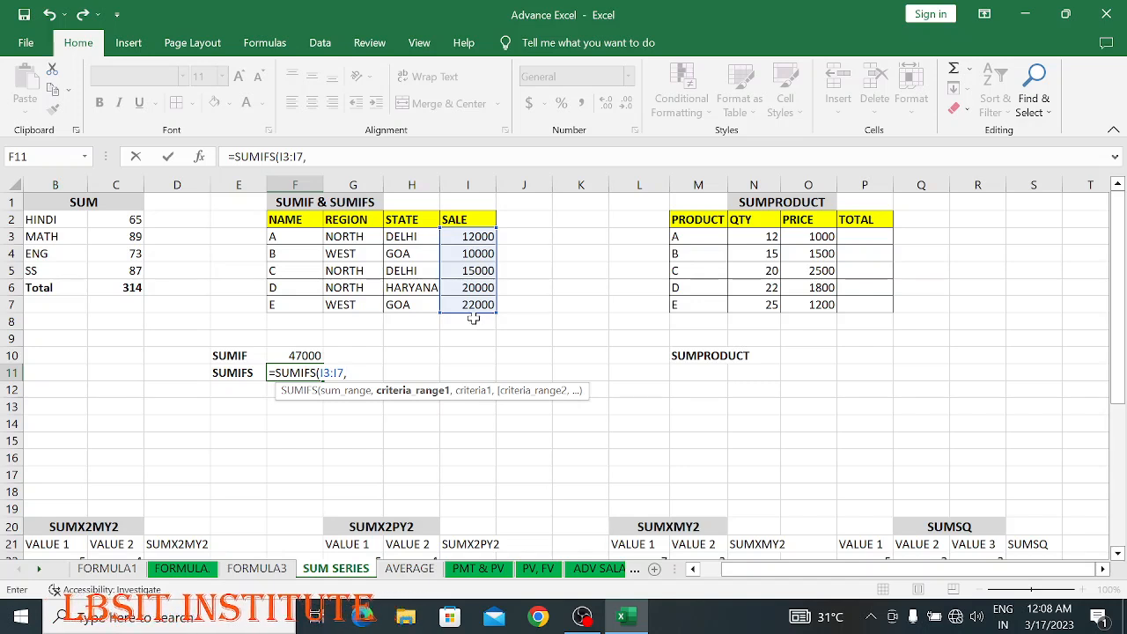
Step: Add the first SUMIFS condition, using the REGION entries G3:G7 with the criterion "NORTH"
drag(345, 236, 349, 304)
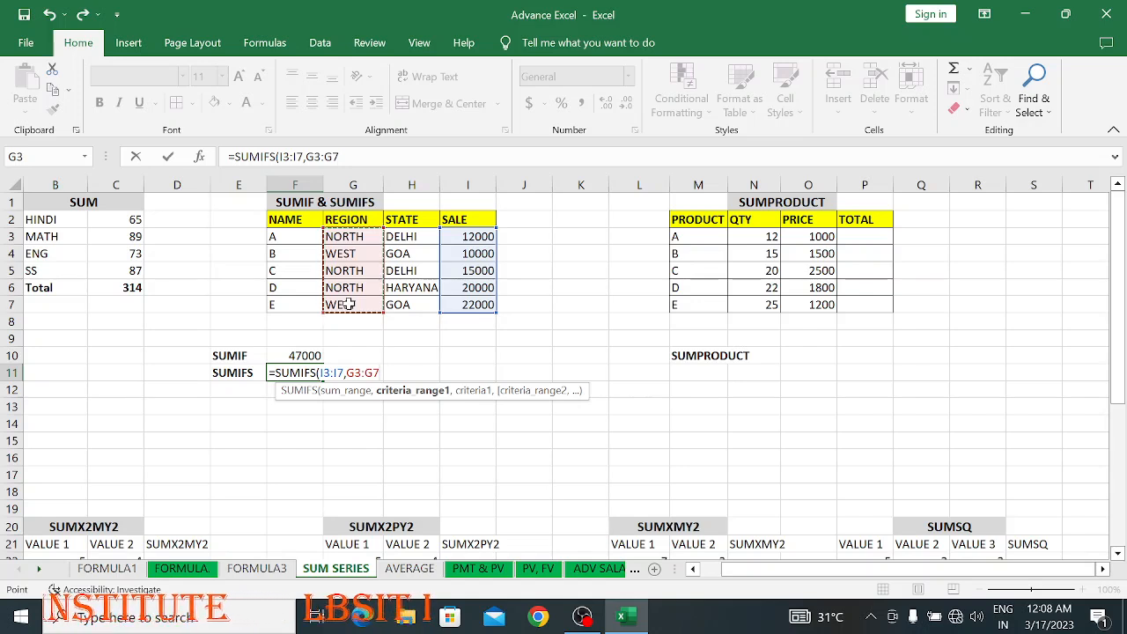
text(,)
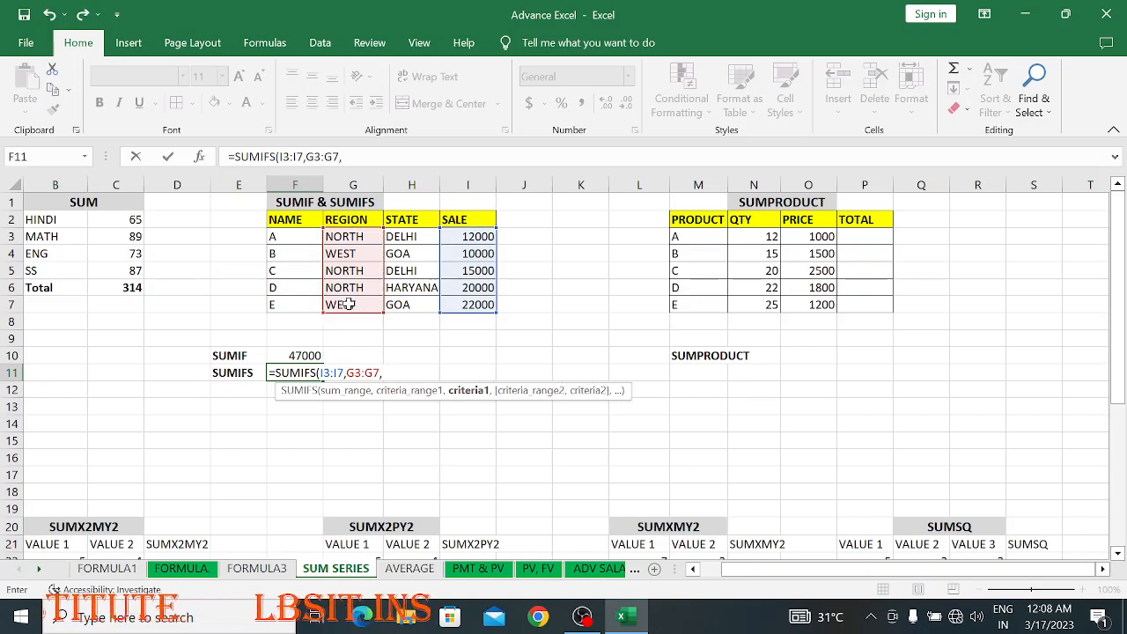
text("NO)
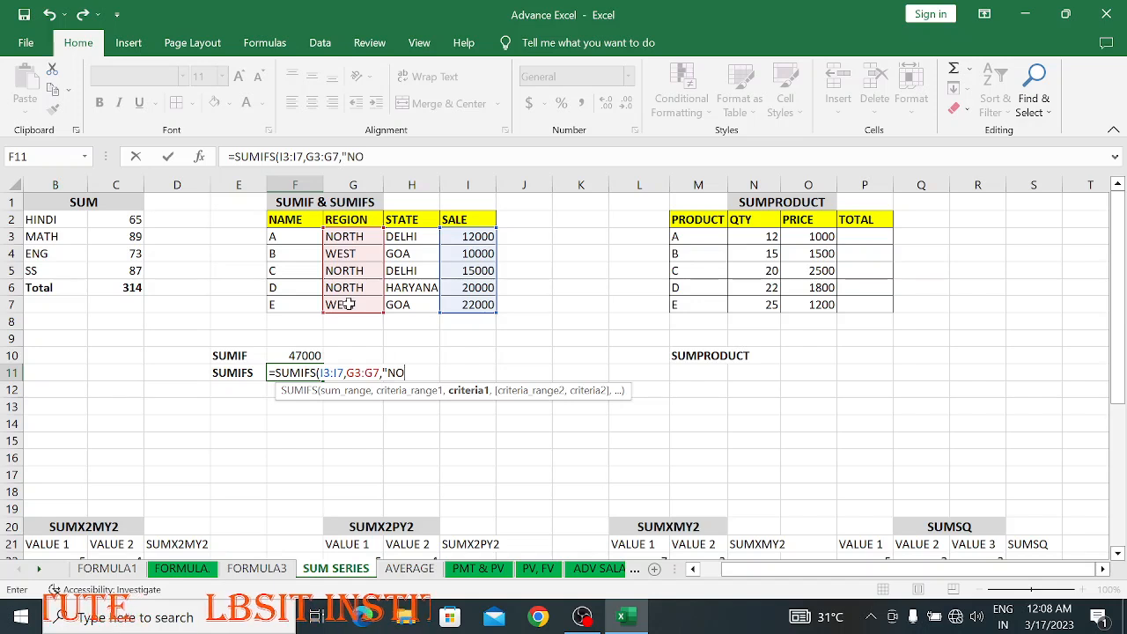
text(RTH)
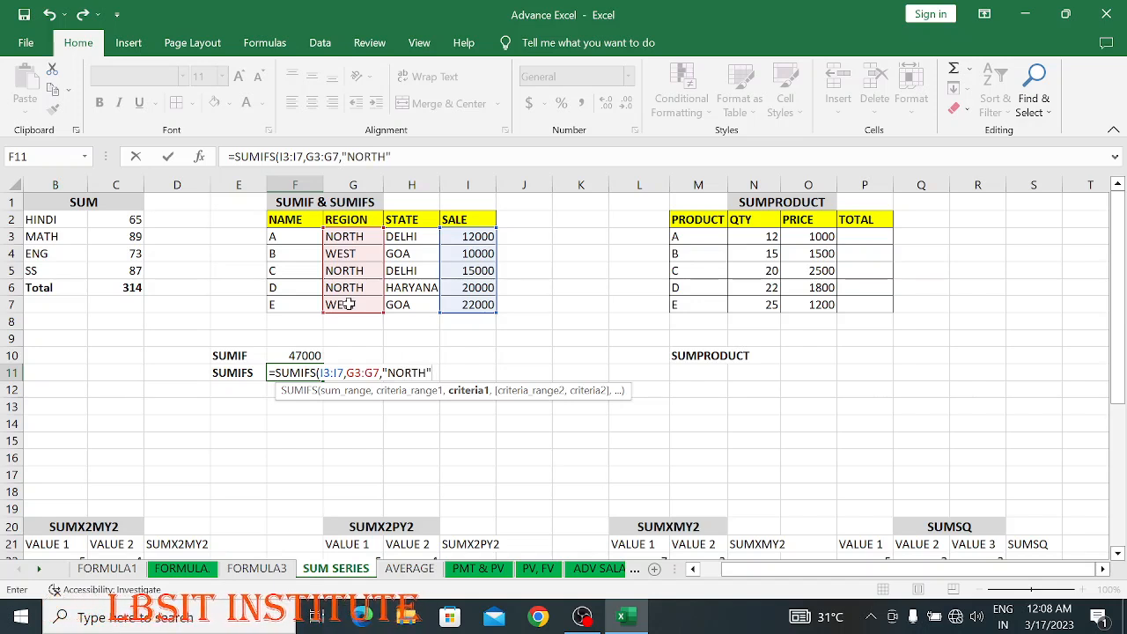
text(",)
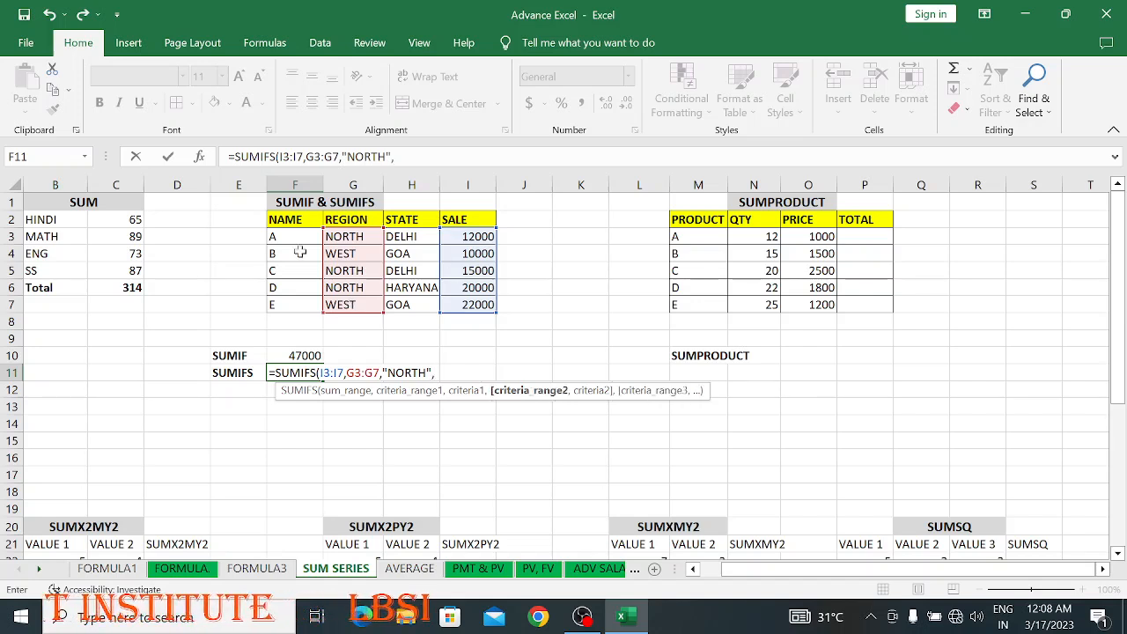
Step: Complete the SUMIFS formula in F11 with the STATE entries H3:H7 and the criterion "DELHI"
drag(421, 238, 426, 307)
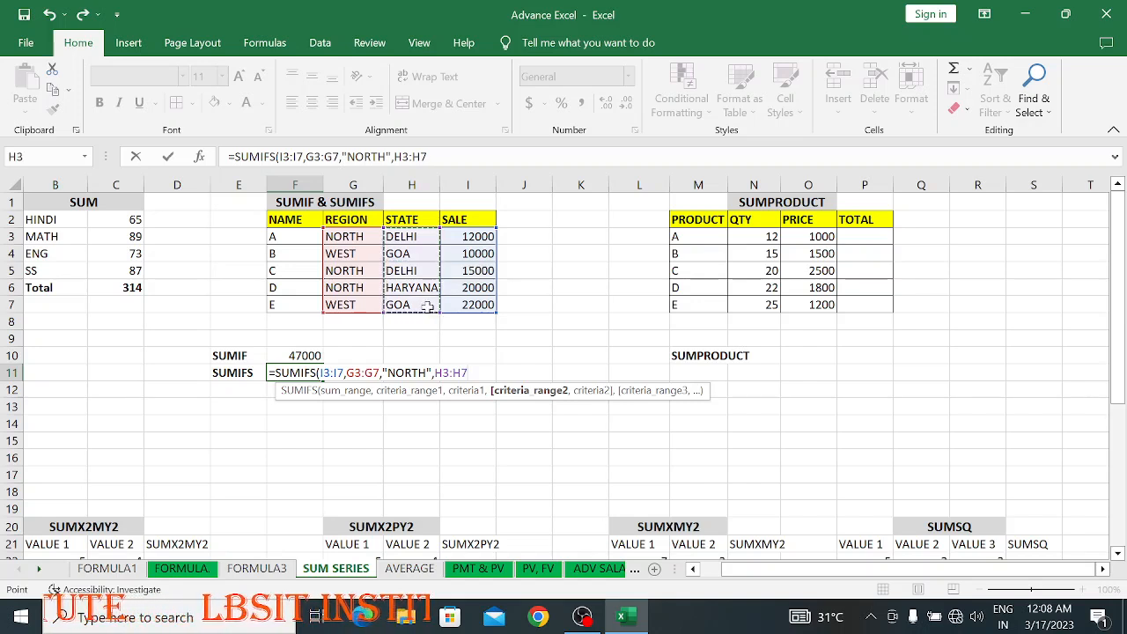
text(,)
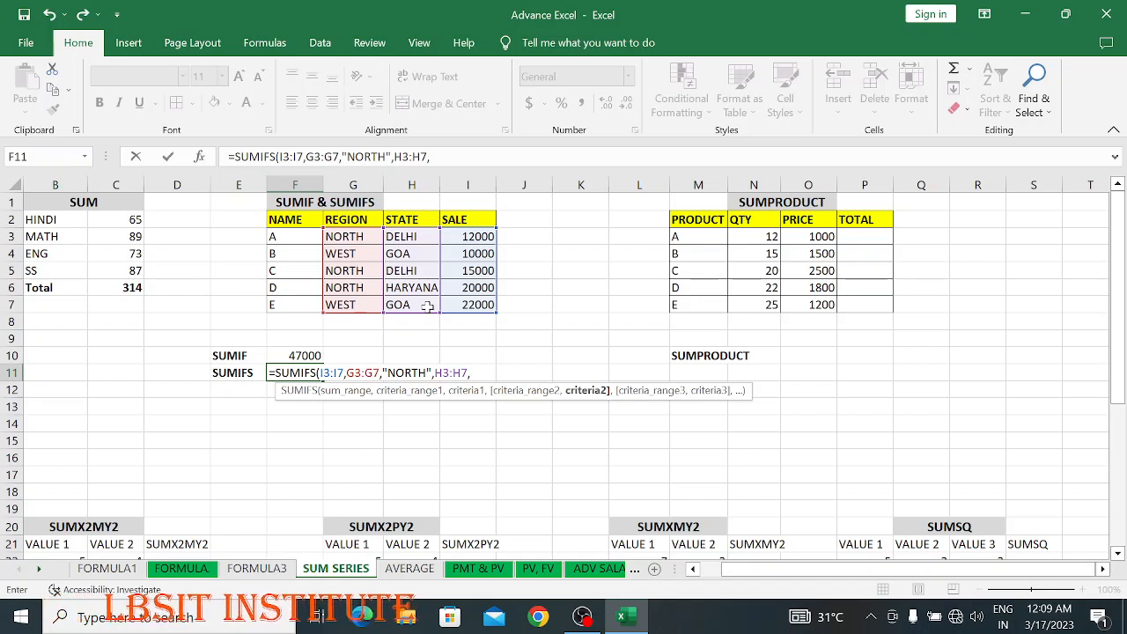
text(")
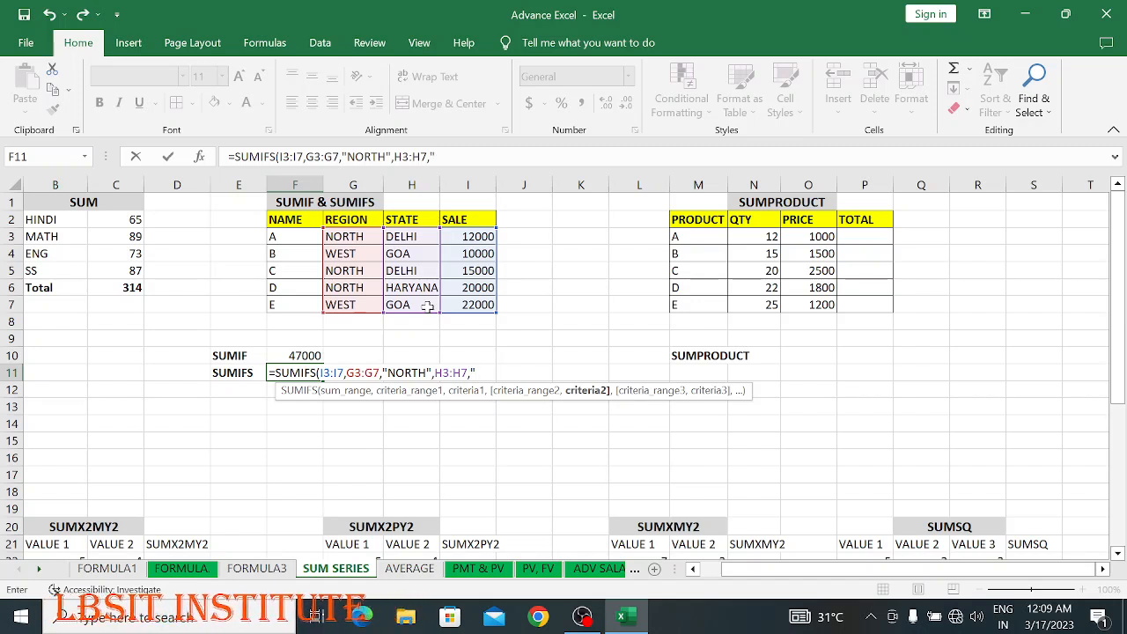
text(DELH)
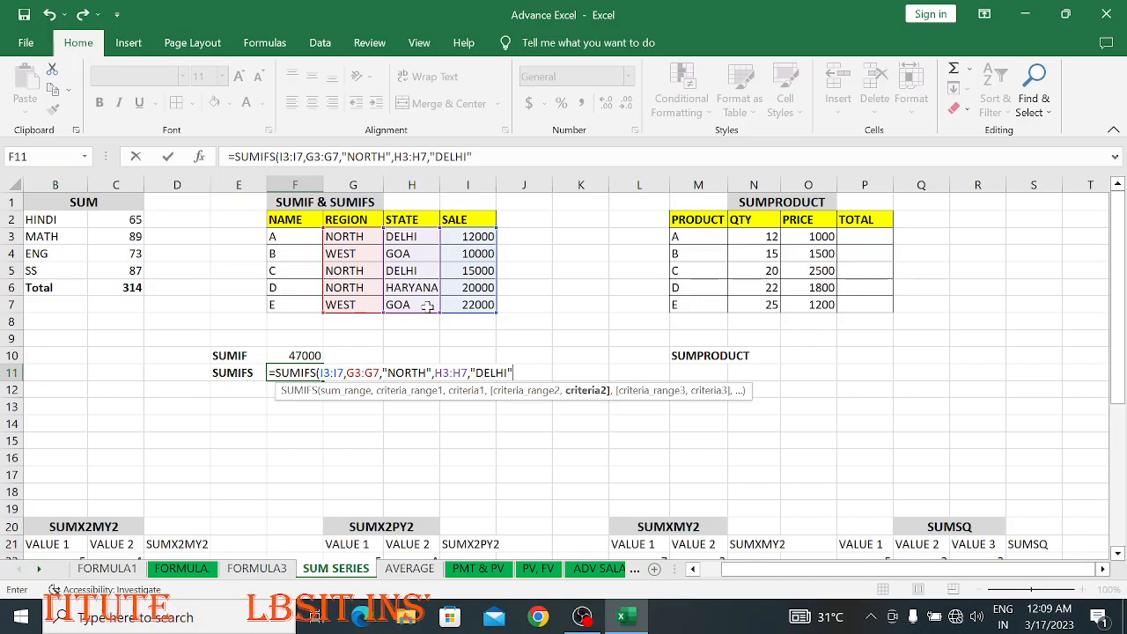
text(I")
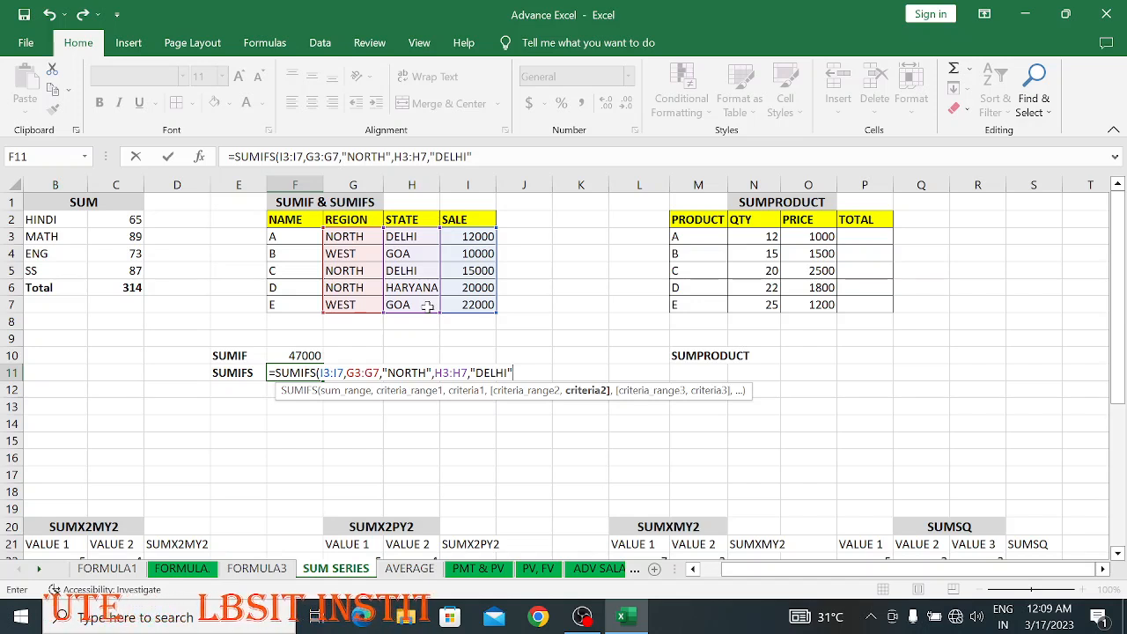
text())
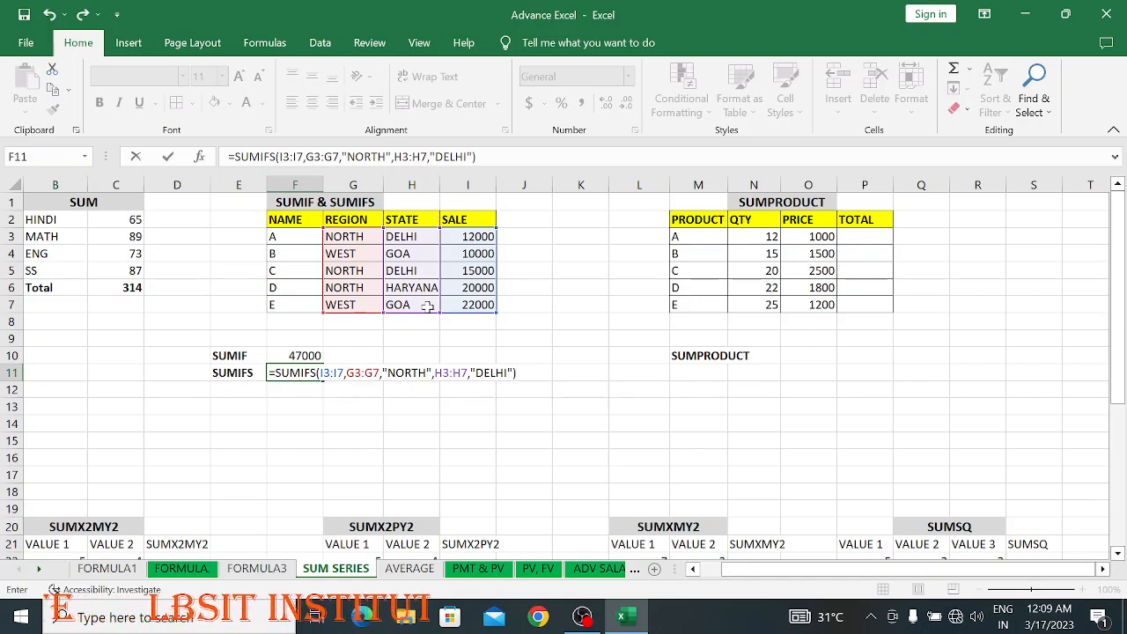
key(Return)
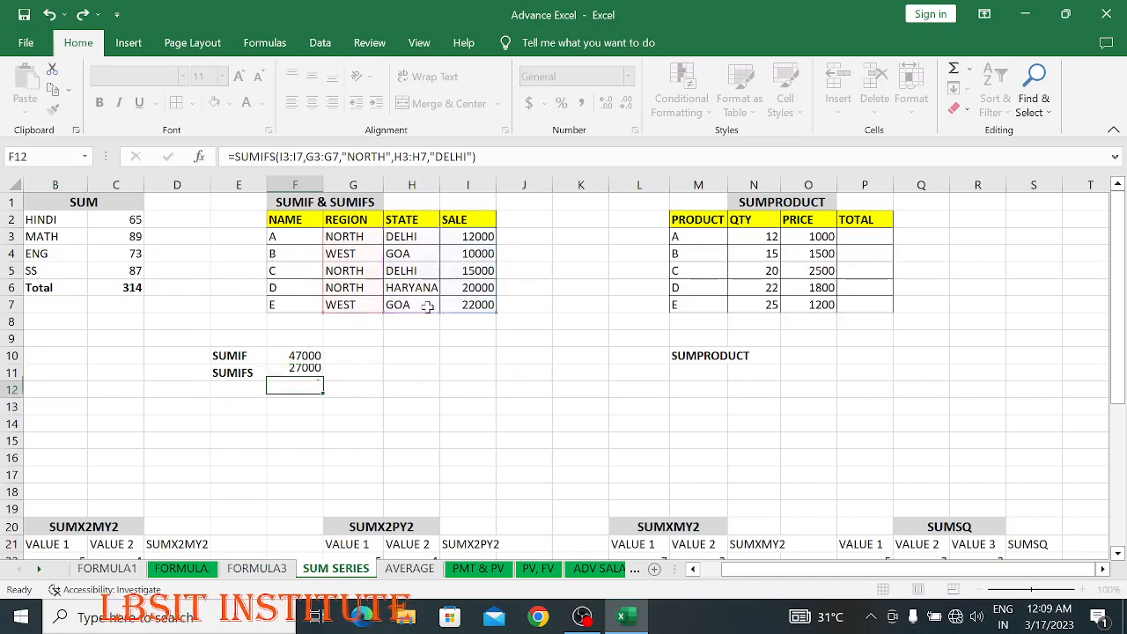
Step: Check the SUMIFS result in F11 against the region, state and sale cells of the NORTH and DELHI rows
key(Up)
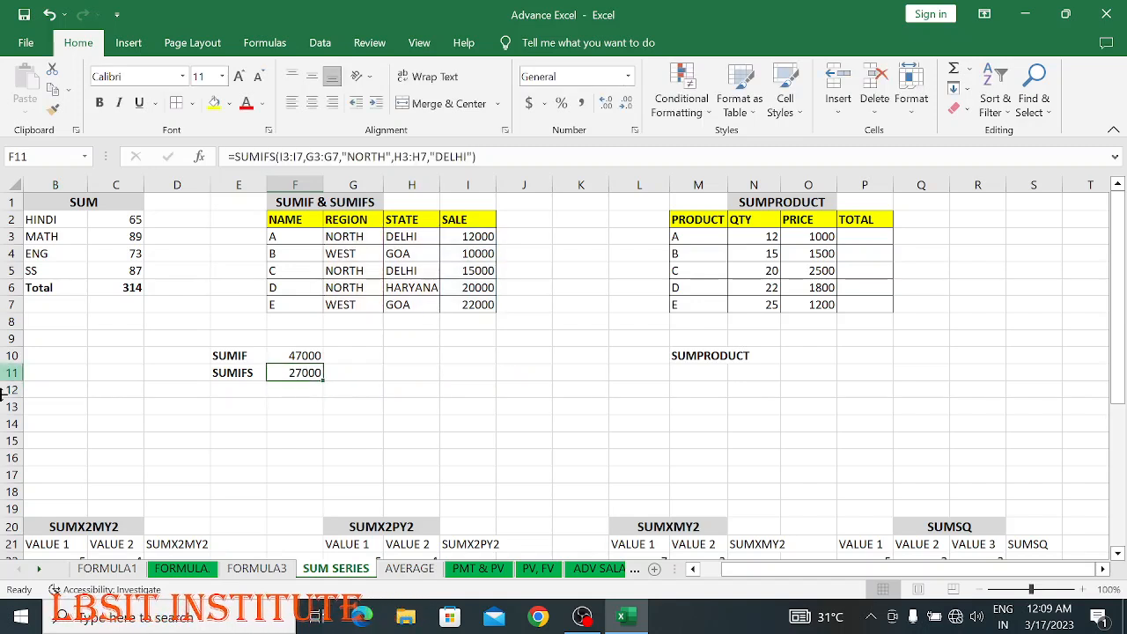
click(371, 242)
click(402, 236)
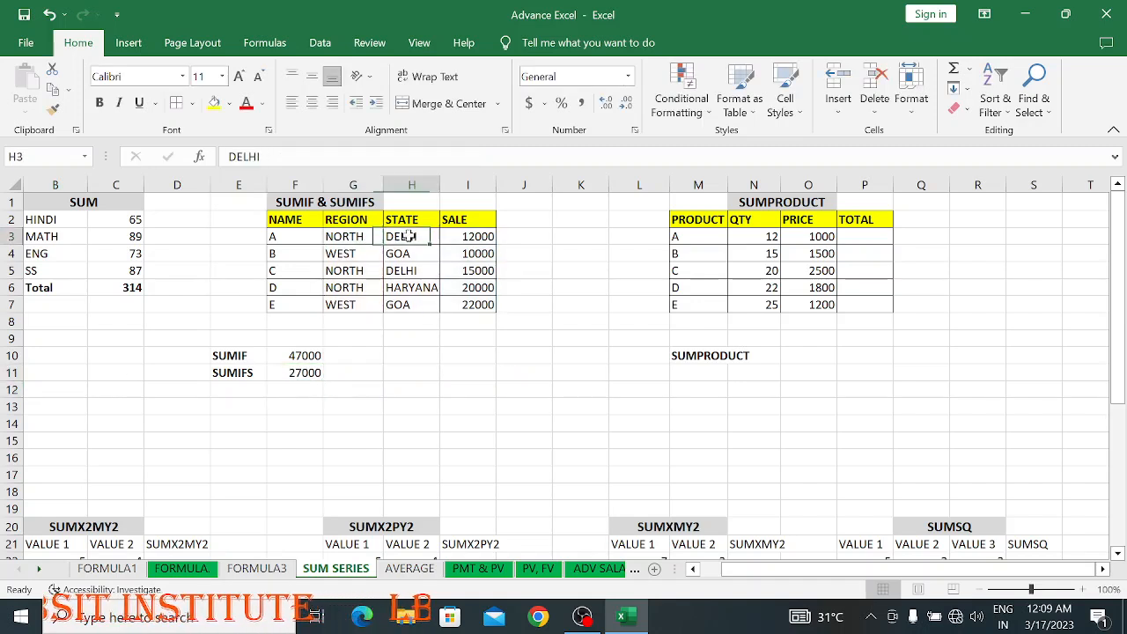
click(487, 236)
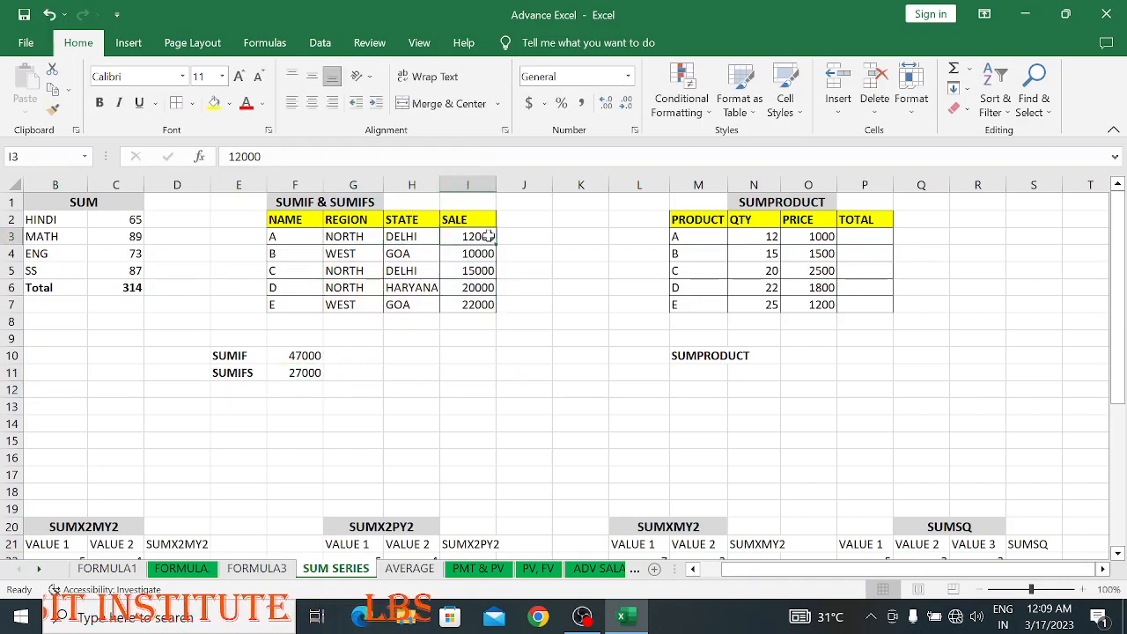
click(358, 271)
click(405, 273)
click(461, 271)
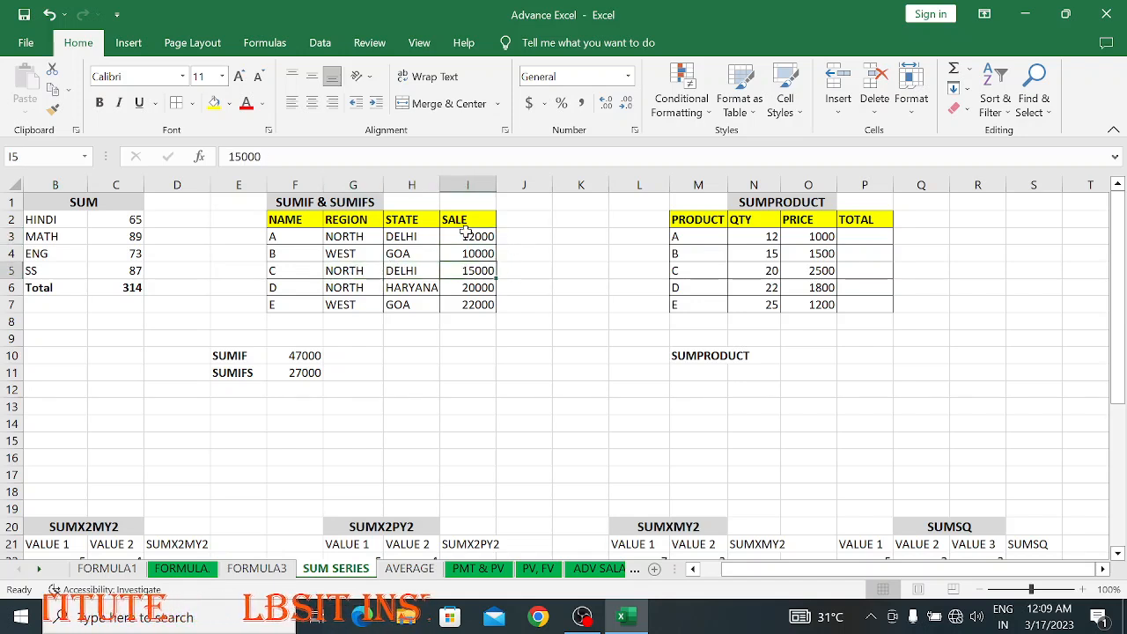
click(283, 373)
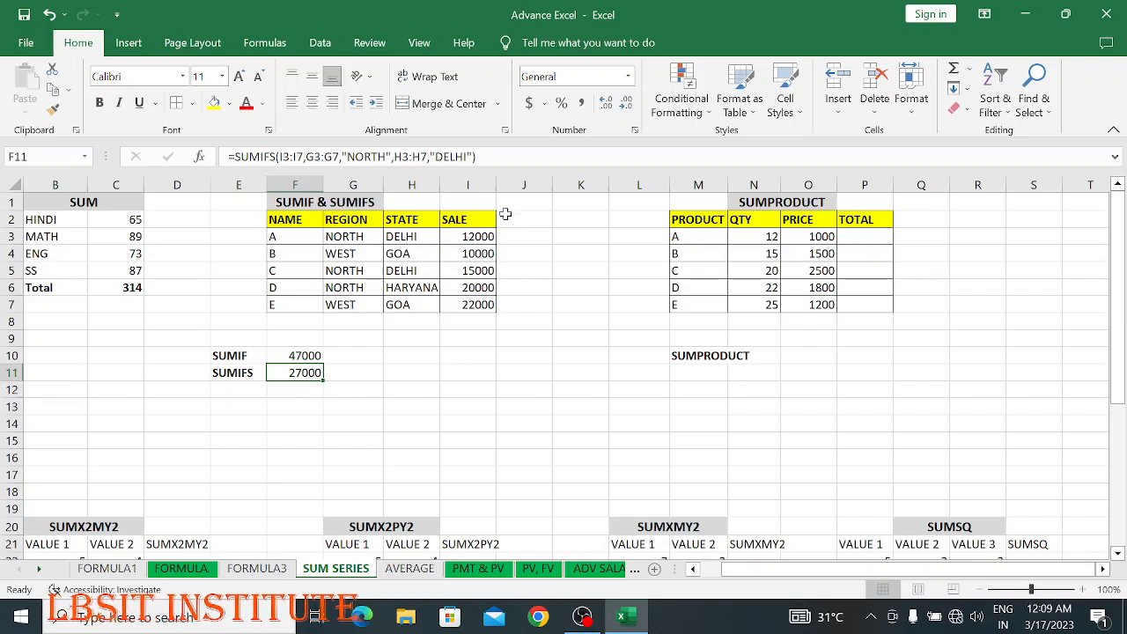
click(300, 387)
click(315, 373)
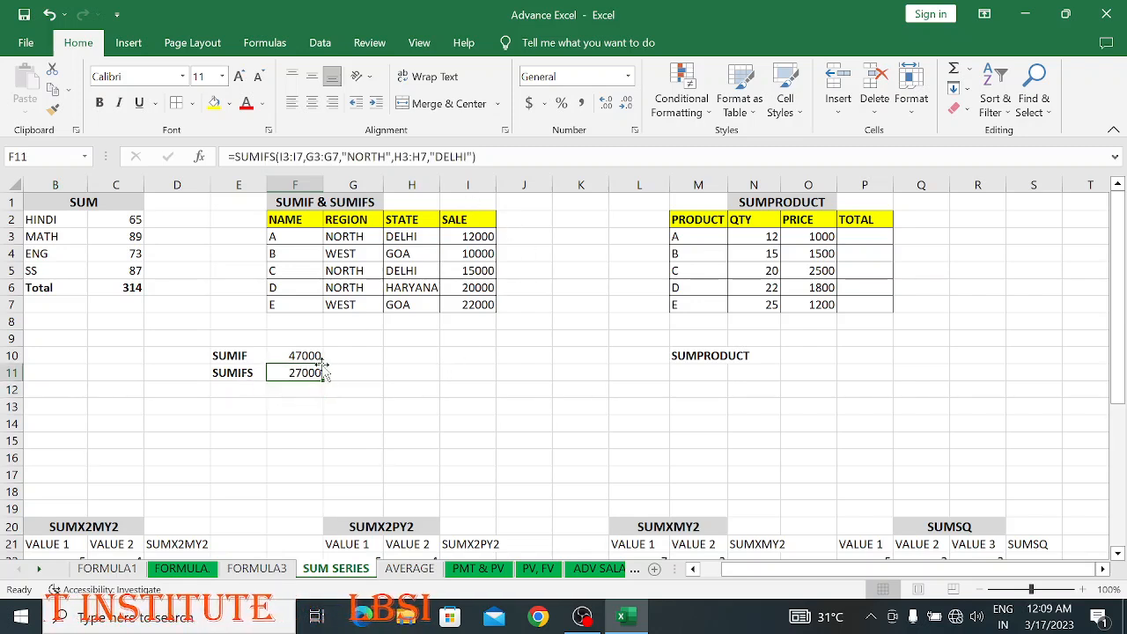
click(582, 617)
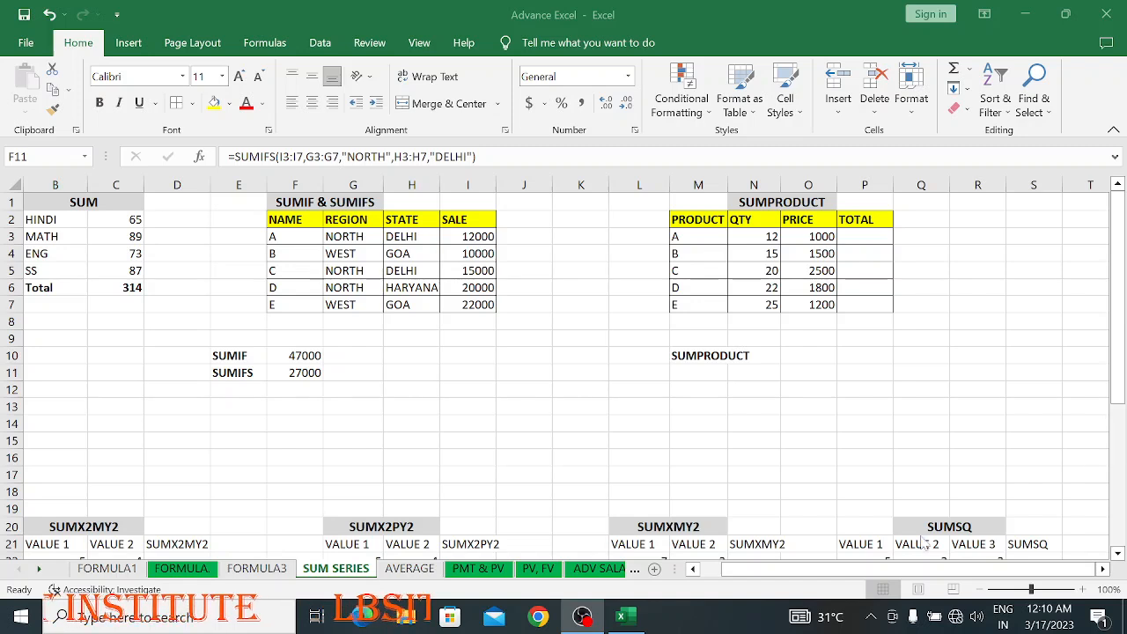
click(622, 617)
Step: Calculate product A's TOTAL in P3 with =N3*O3 and fill the formula down to P7
click(820, 335)
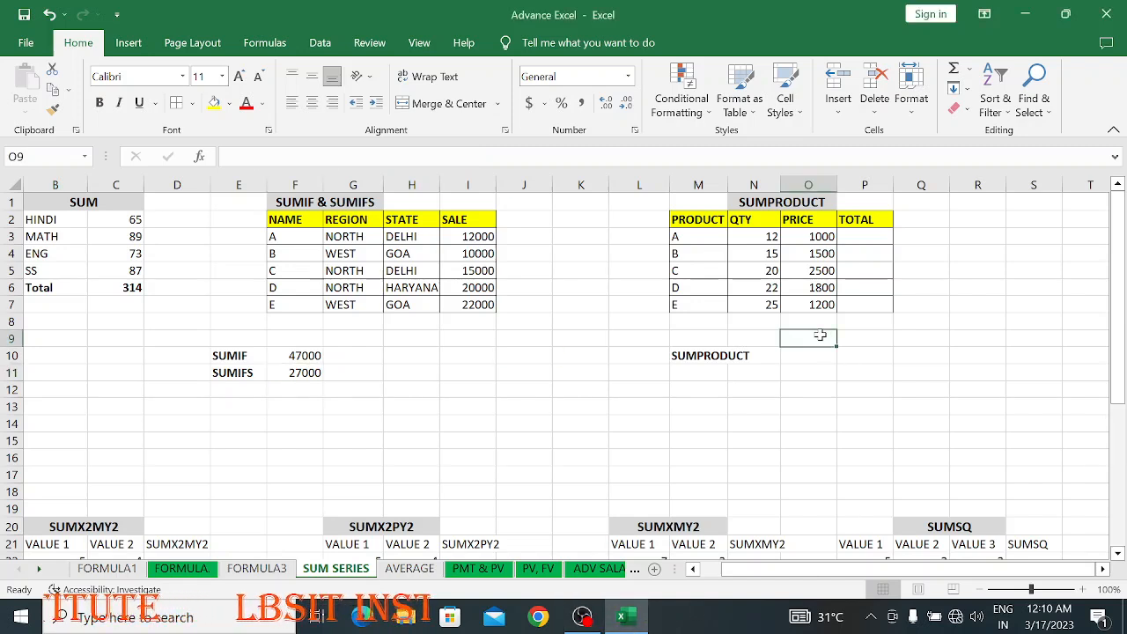
click(848, 241)
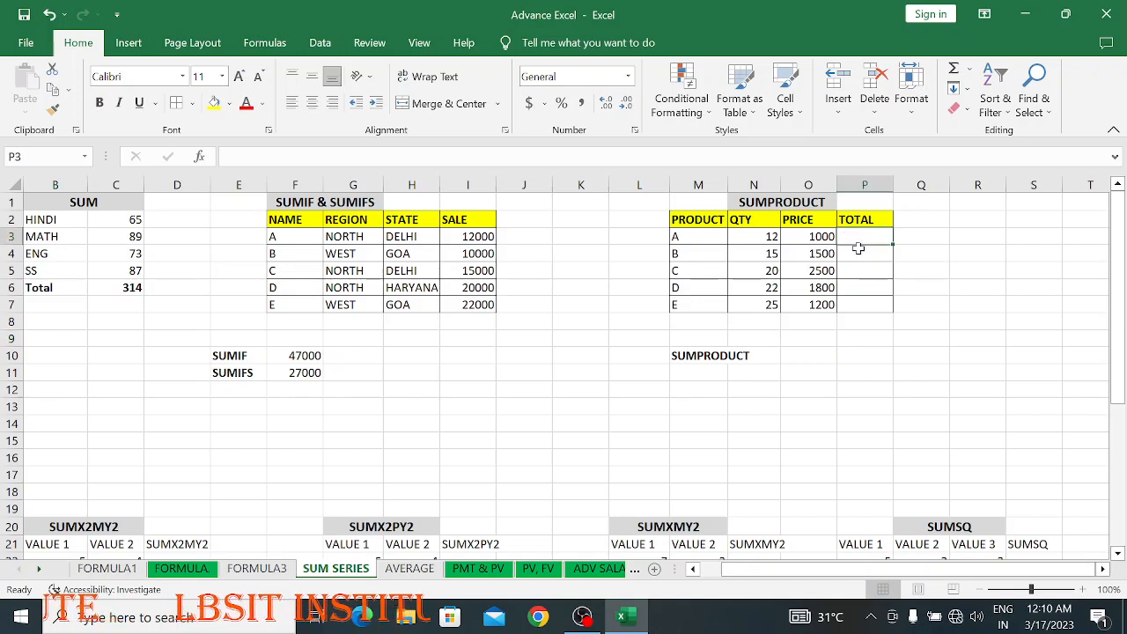
click(753, 238)
key(Right)
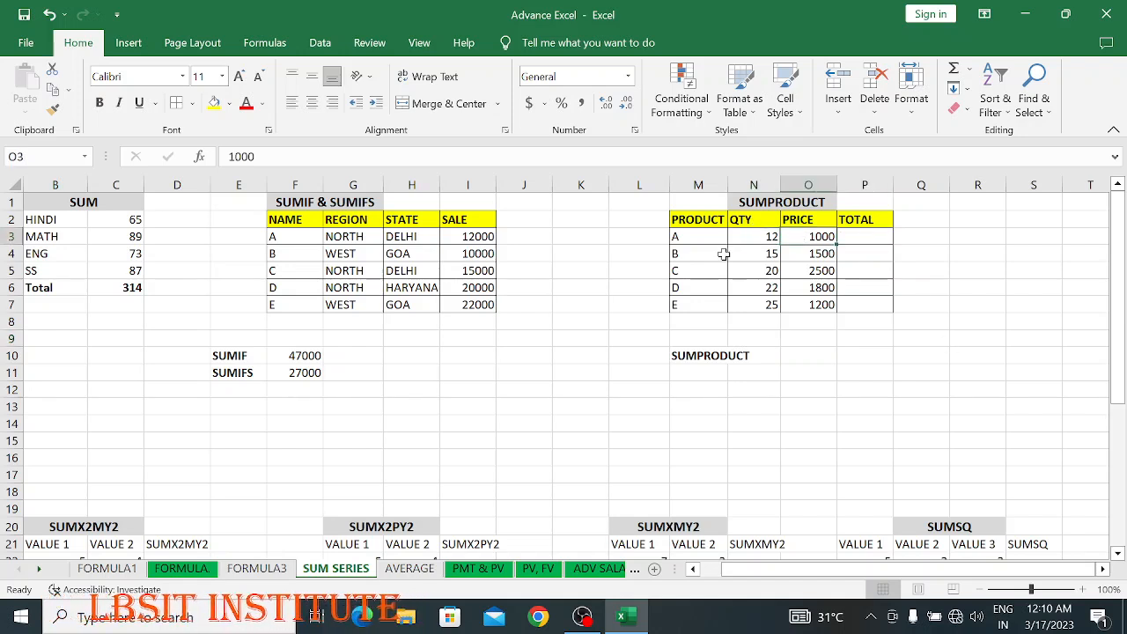
click(863, 235)
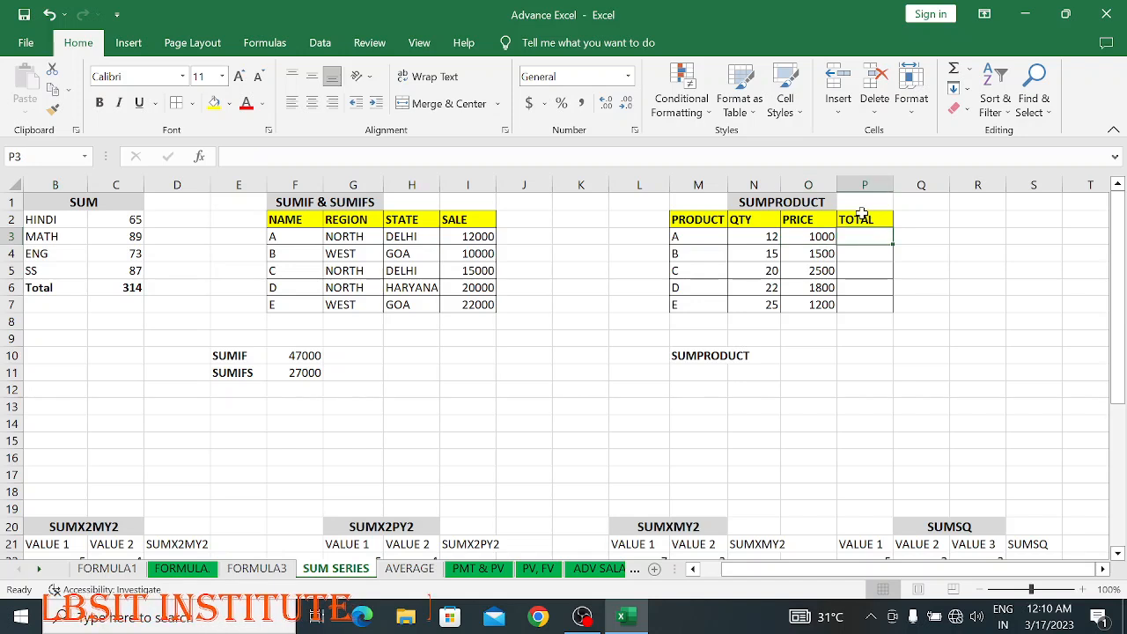
text(=)
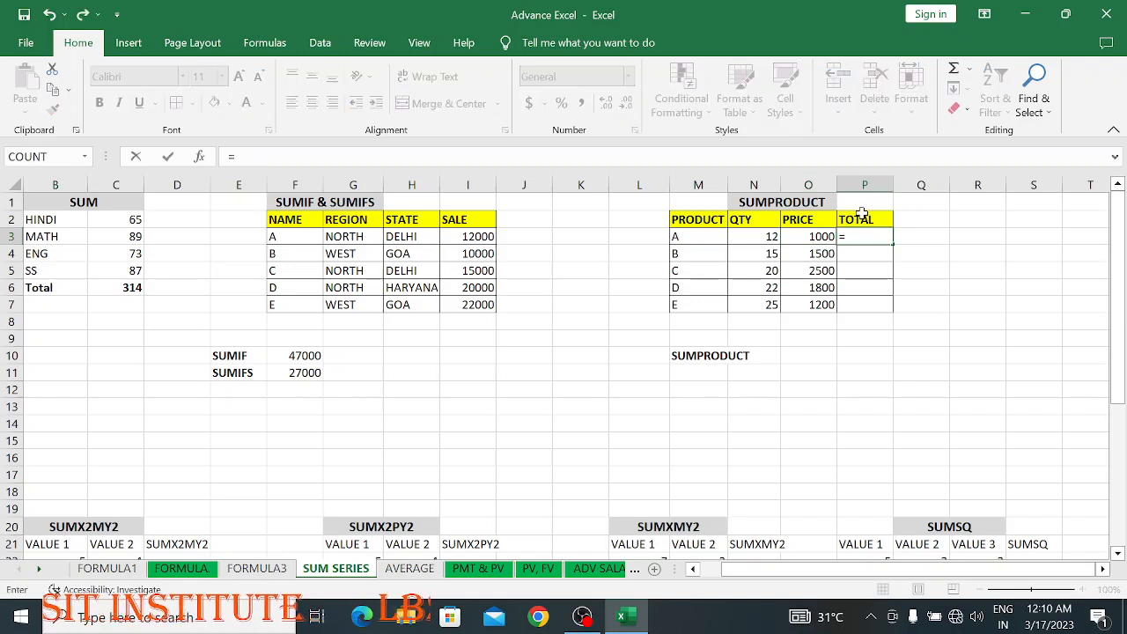
click(753, 238)
text(*)
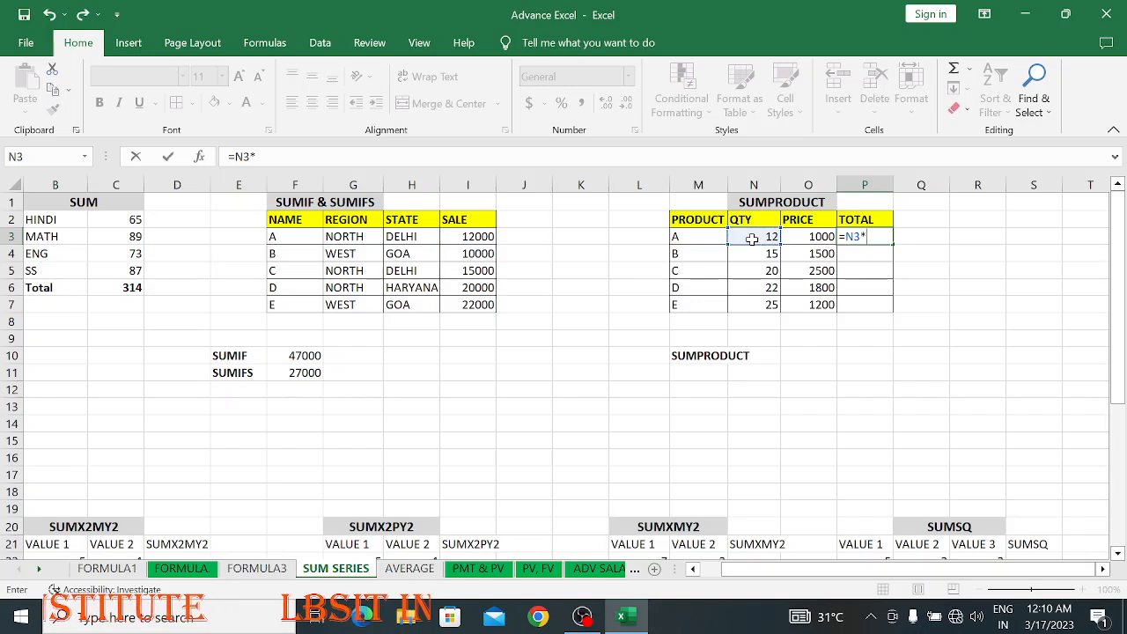
click(794, 237)
key(ctrl+Return)
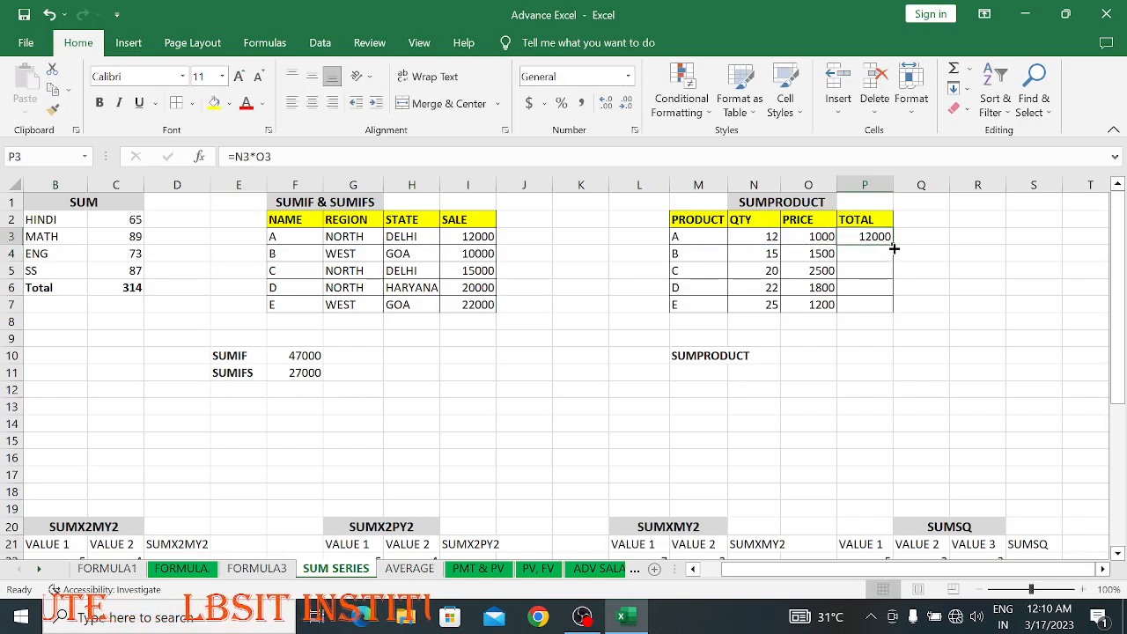
drag(894, 248, 889, 314)
Step: Sum the TOTAL values P3:P7 in cell P8 with =SUM(P3:P7)
click(865, 325)
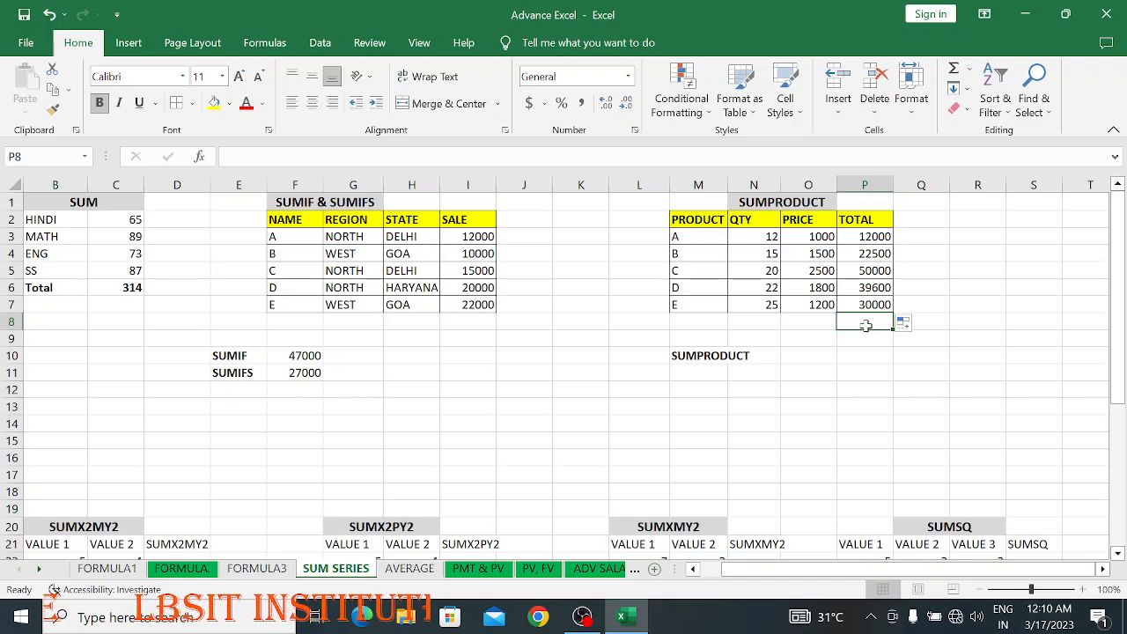
text(=S)
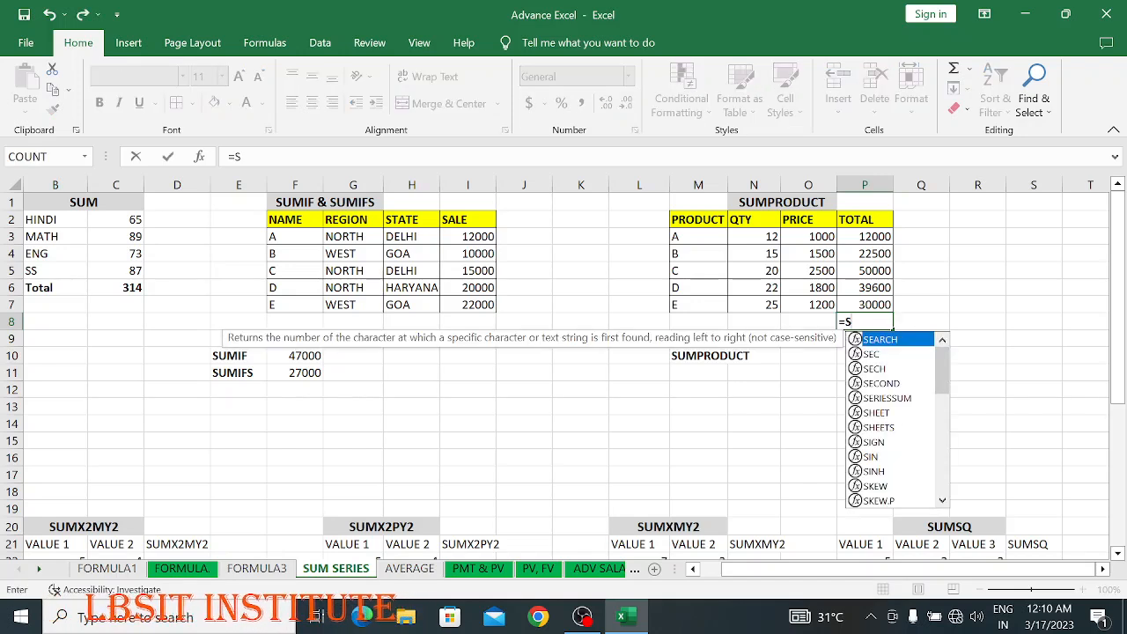
text(UM()
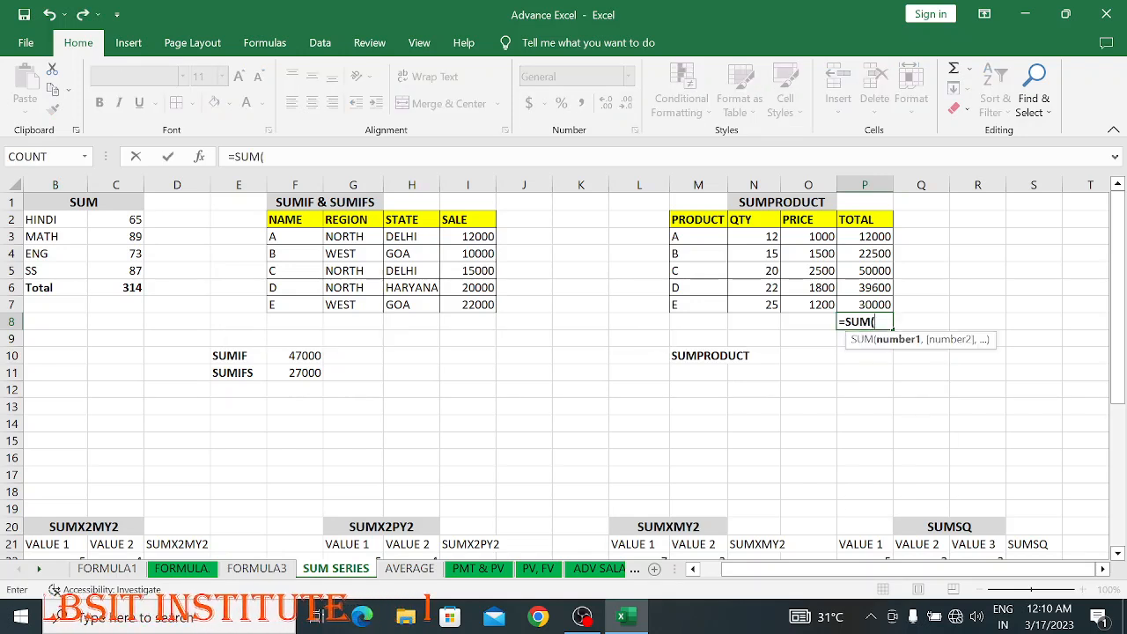
drag(881, 234, 888, 301)
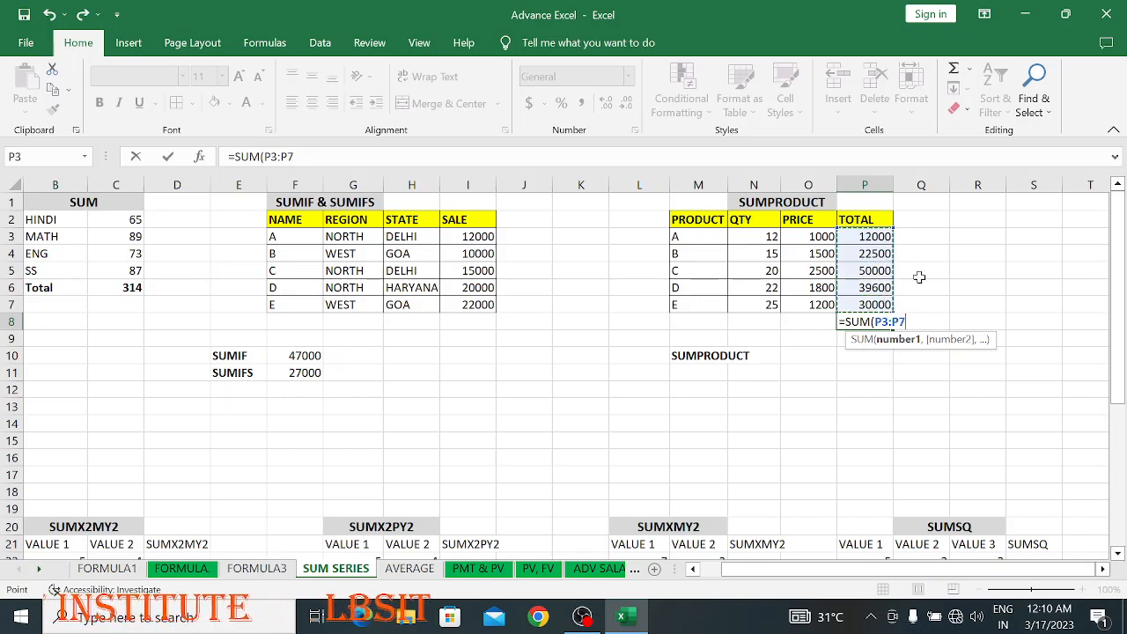
text())
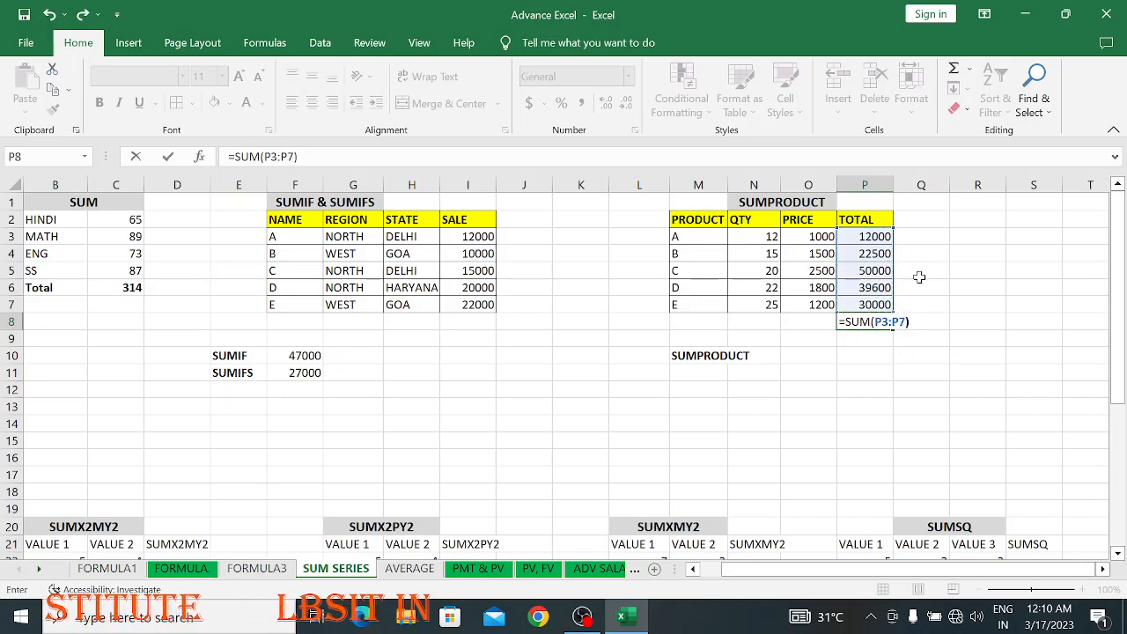
key(Return)
key(Up)
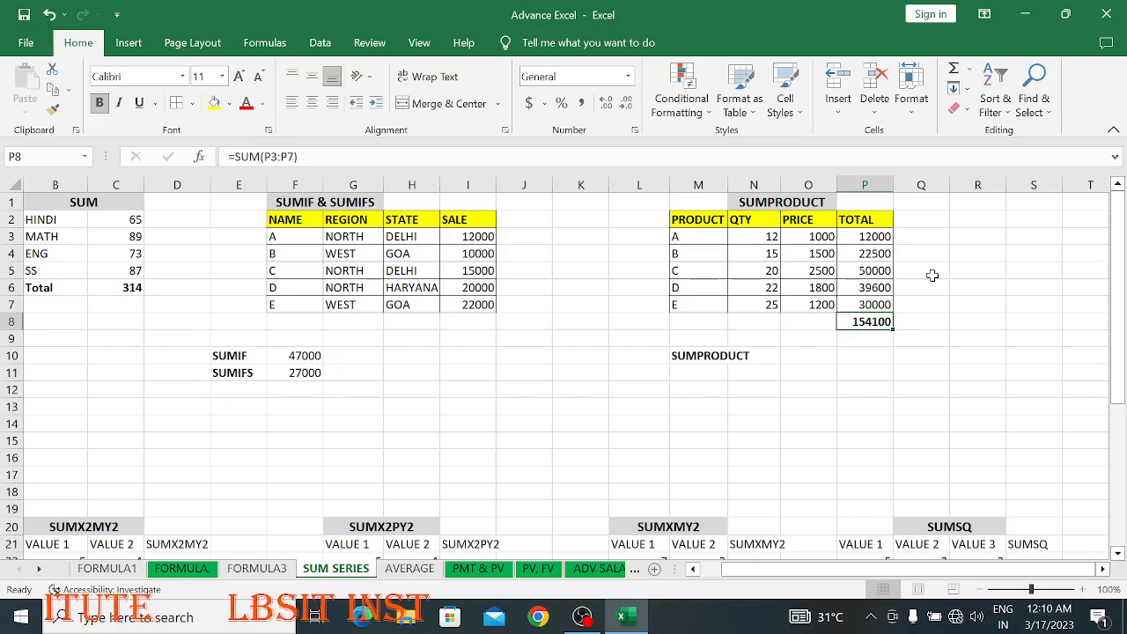
Step: Review how product A's quantity and price produce its total in P3 and how the totals add up in P8
click(867, 339)
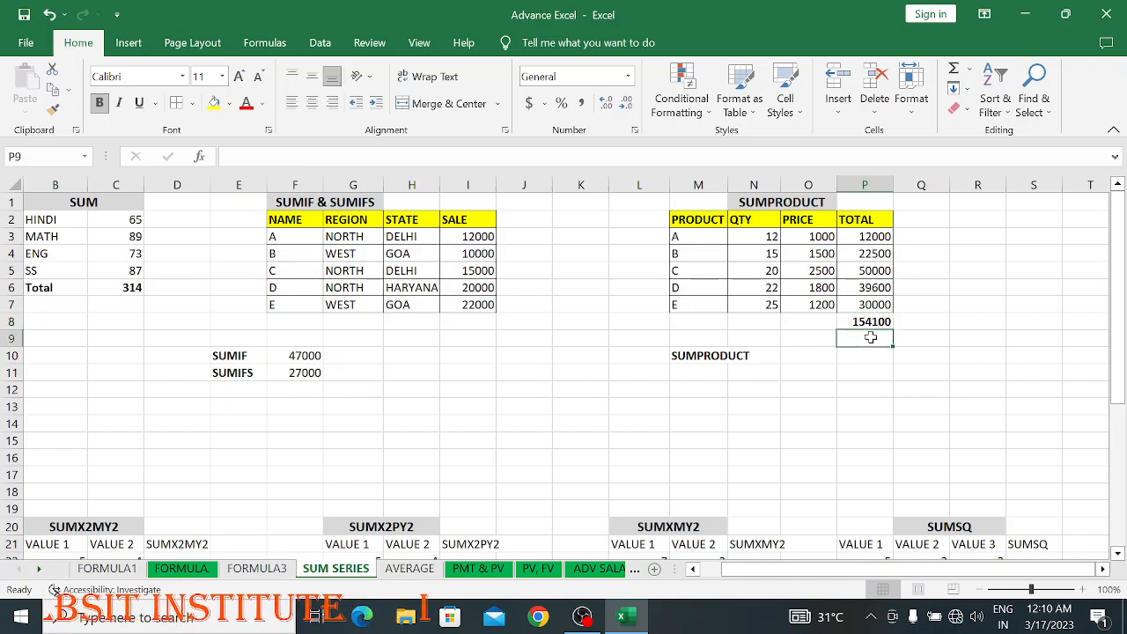
click(876, 325)
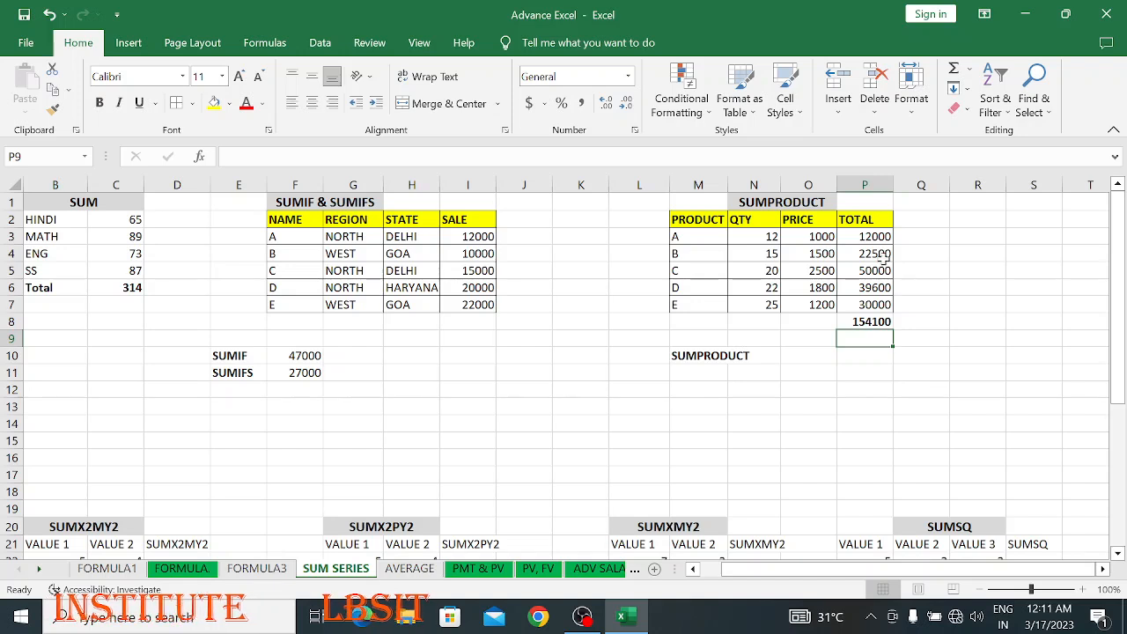
click(854, 239)
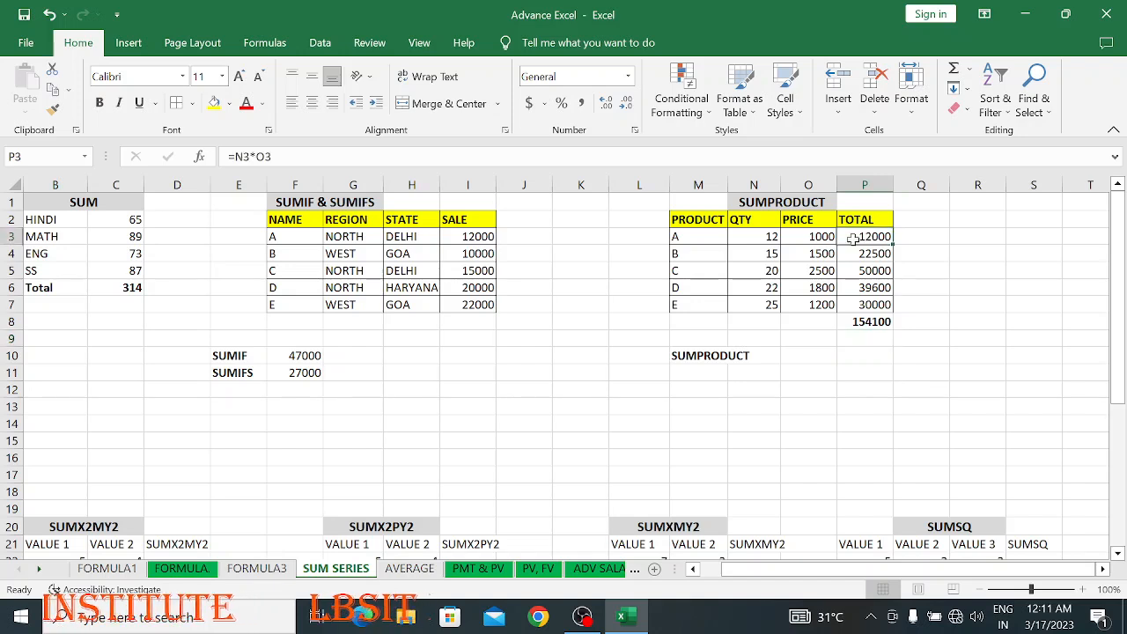
click(753, 234)
click(803, 236)
click(864, 238)
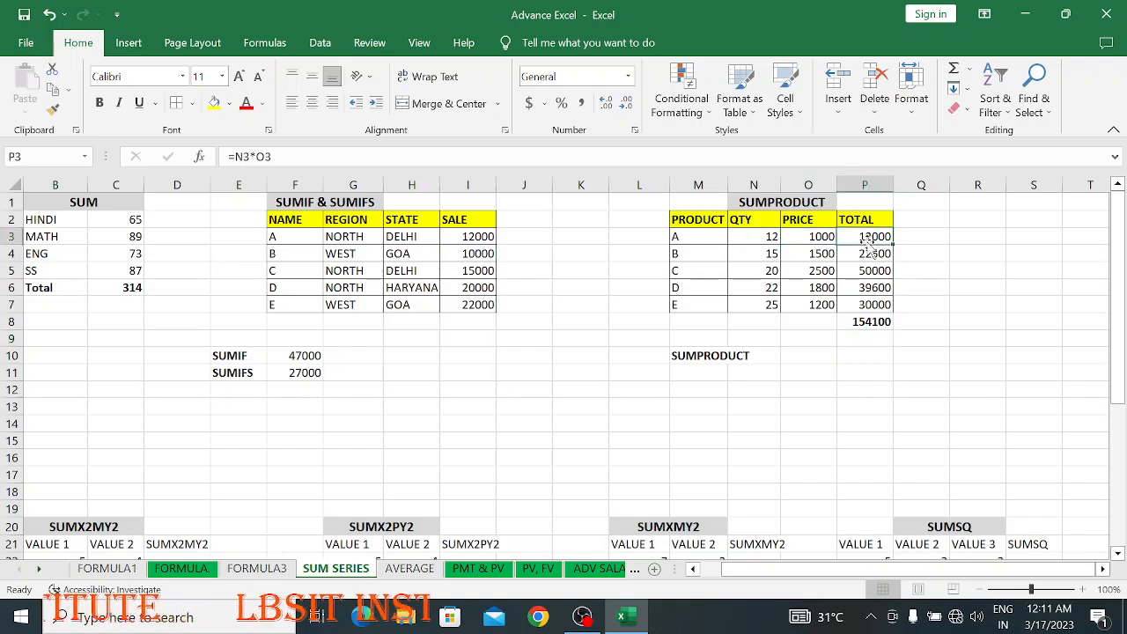
click(870, 322)
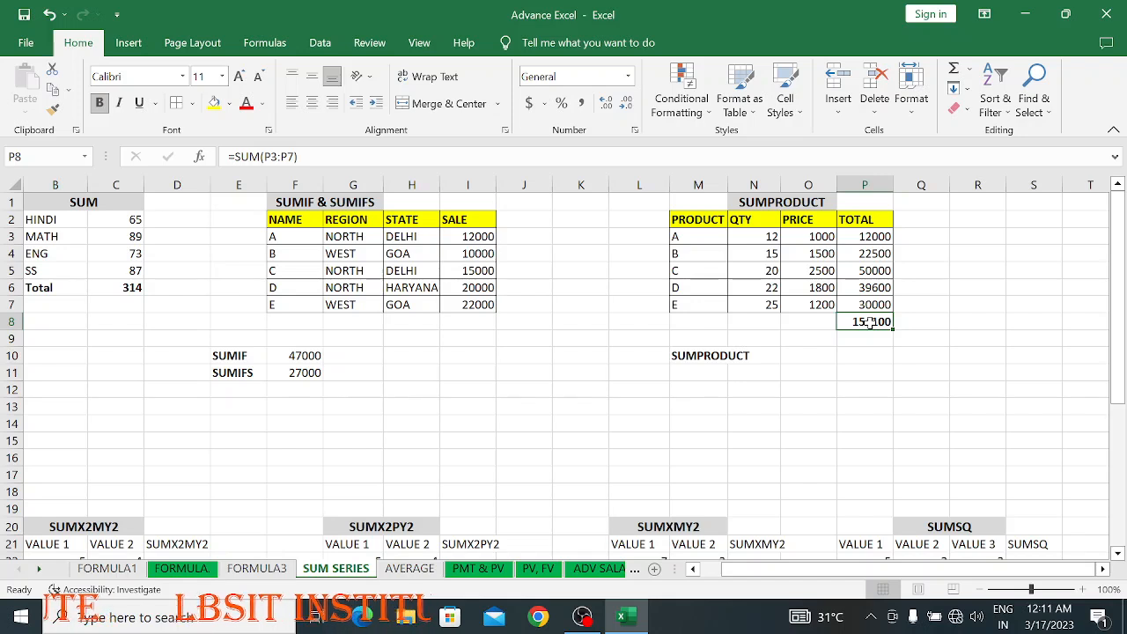
click(862, 352)
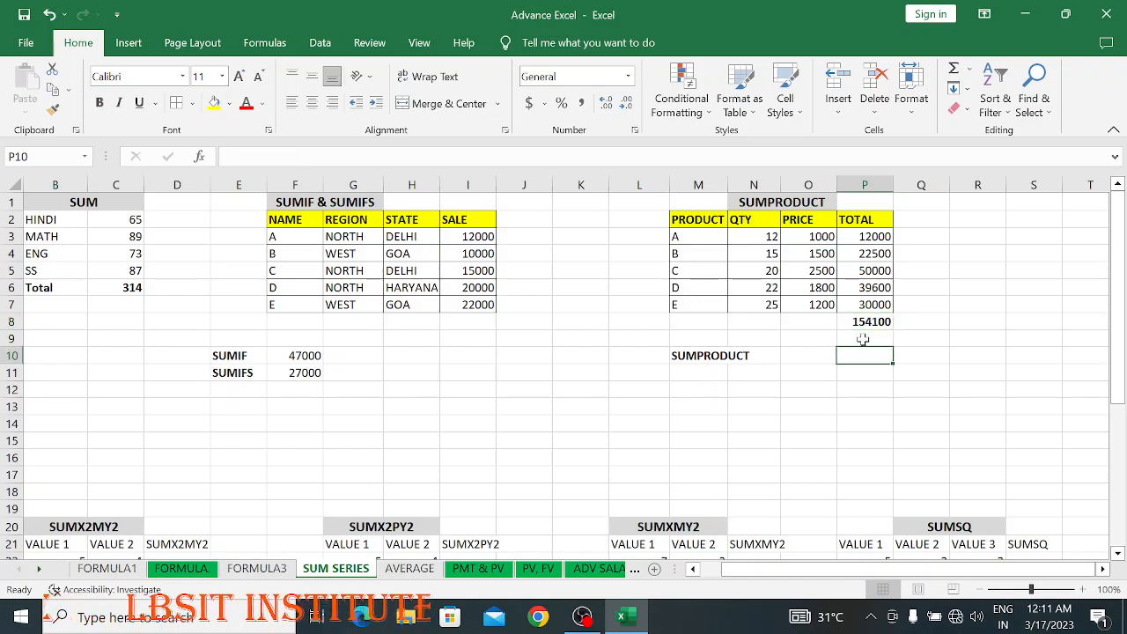
click(866, 321)
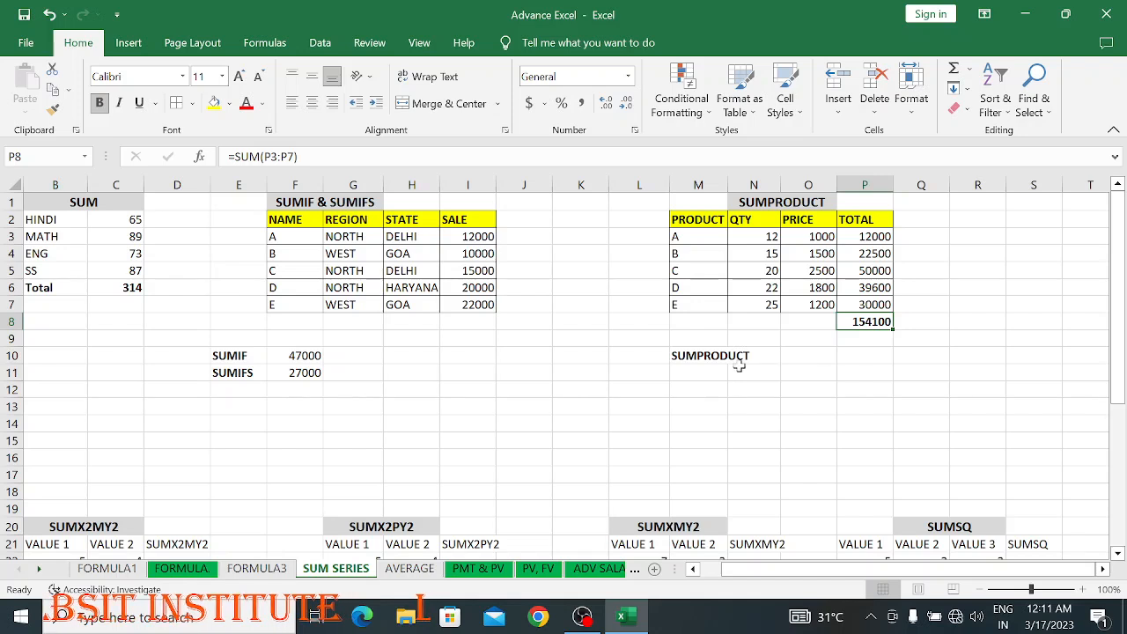
Step: Begin a SUMPRODUCT formula in cell O10 with the QTY values N3:N7 as the first array
click(797, 352)
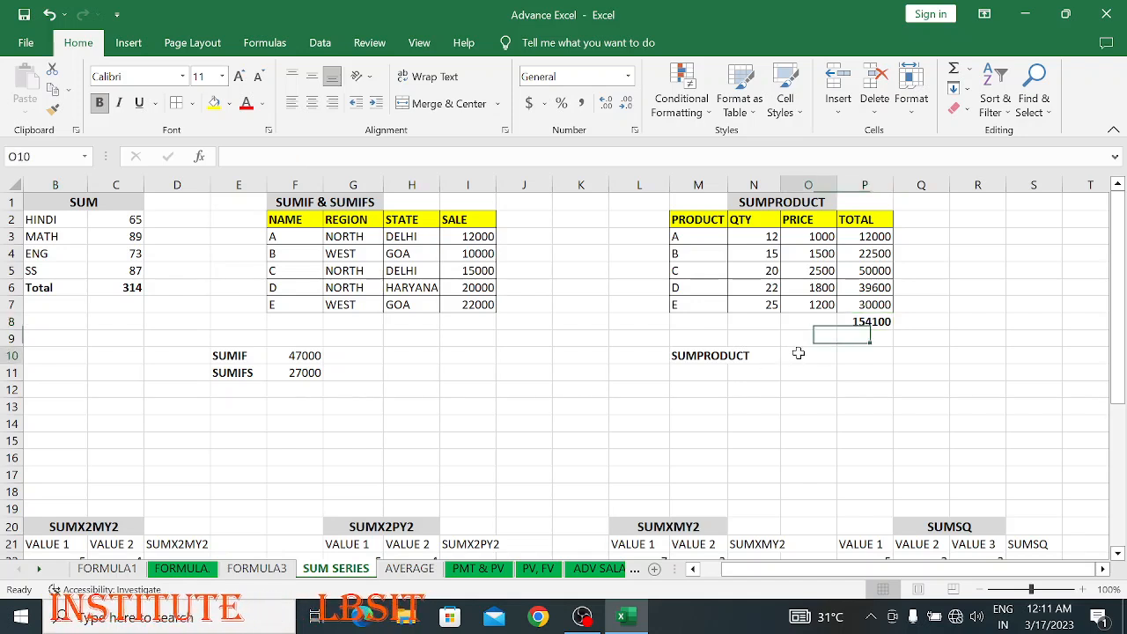
text(=)
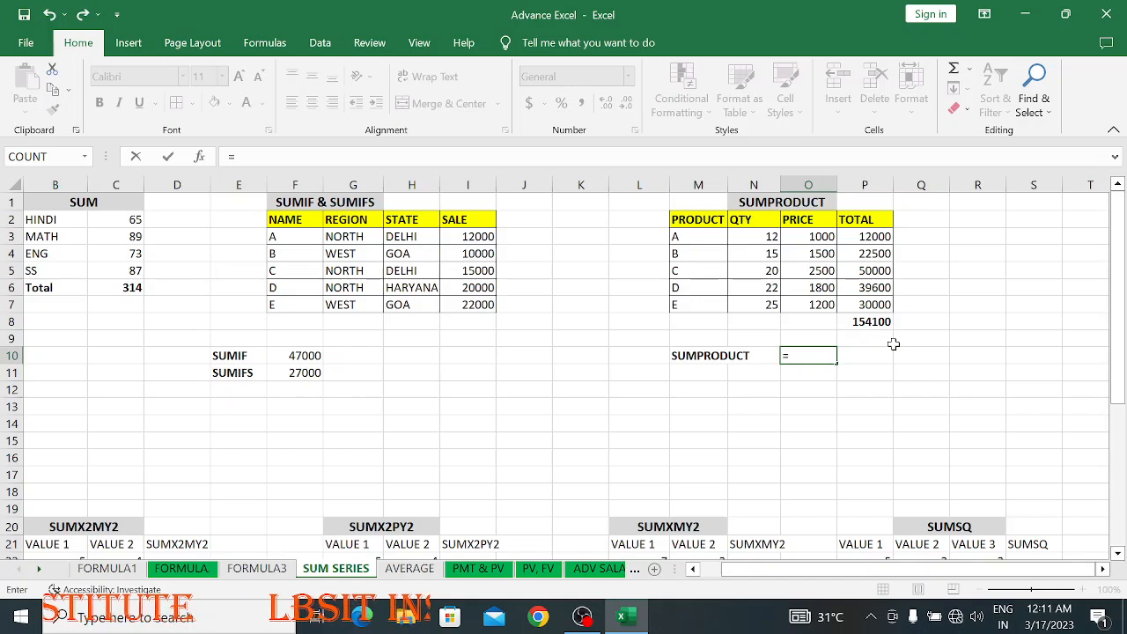
text(SUM)
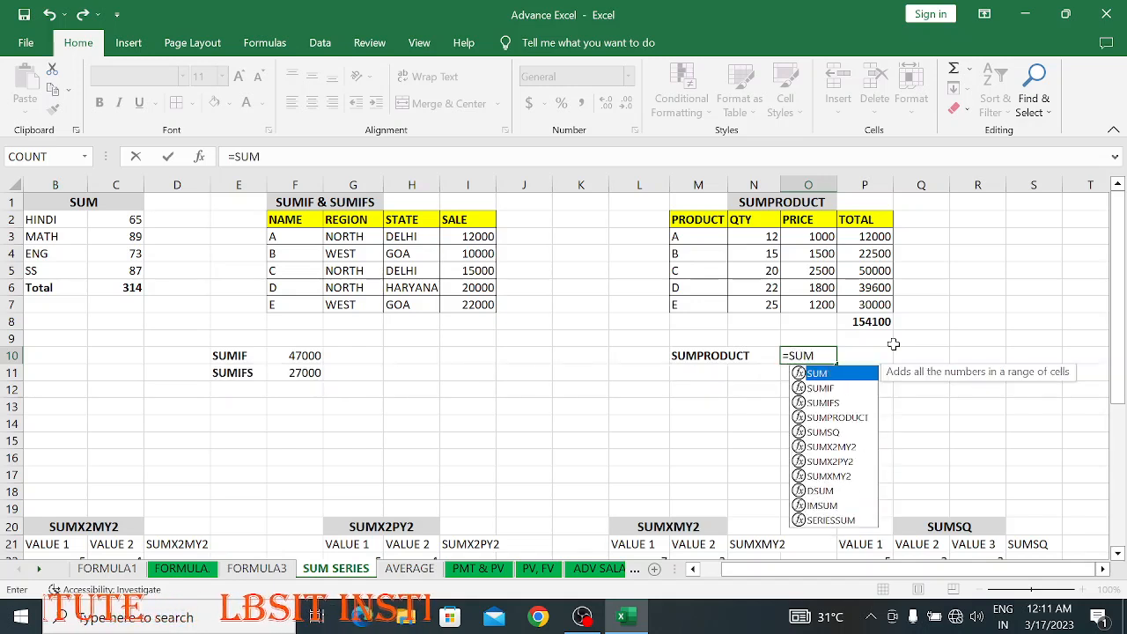
text(P)
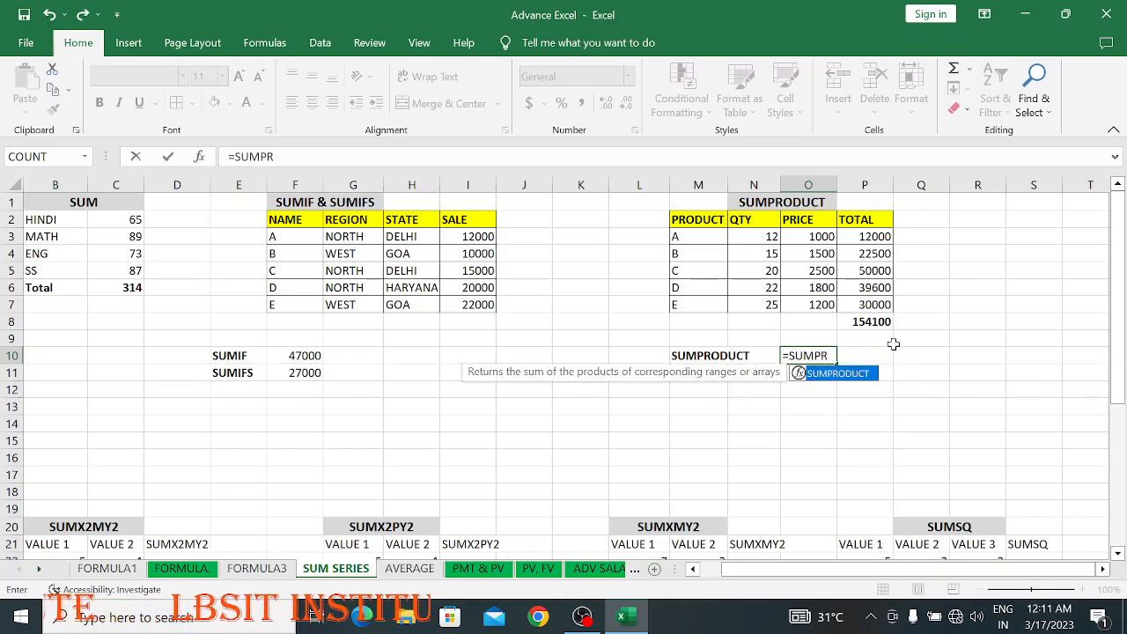
text(R)
key(Tab)
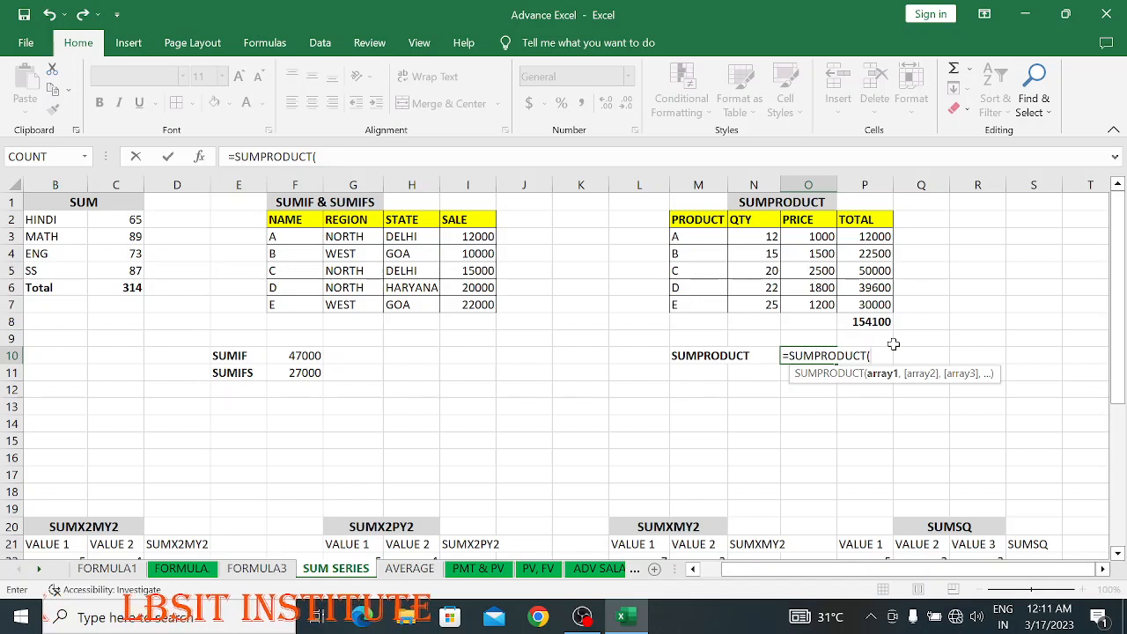
drag(755, 242, 759, 304)
text(,)
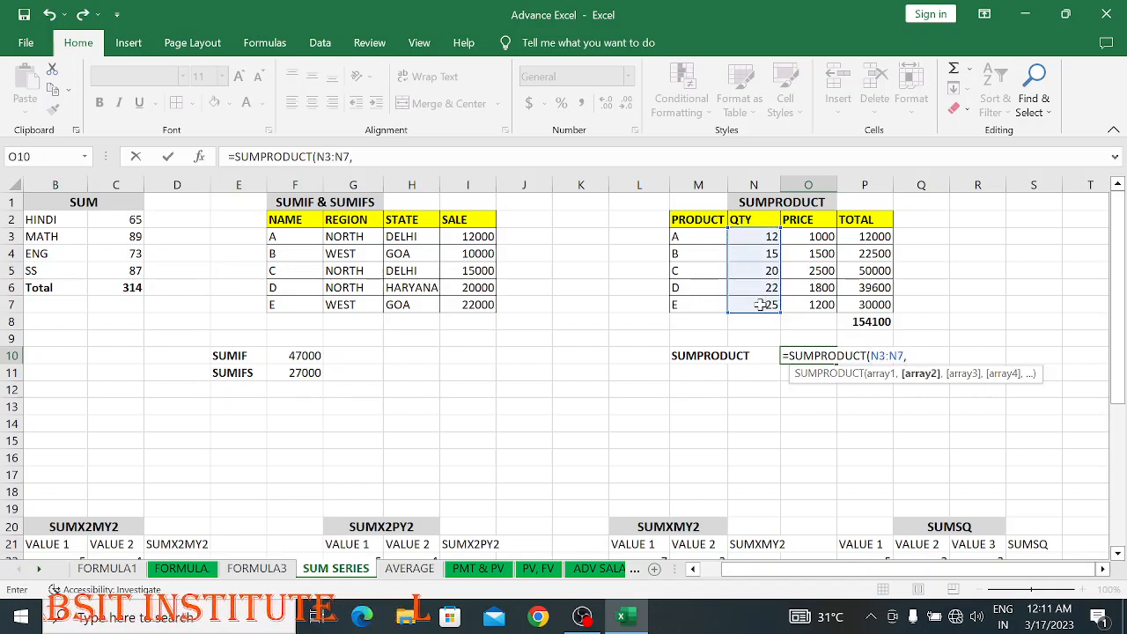
Step: Complete the SUMPRODUCT formula in O10 with the PRICE values O3:O7 as the second array
drag(808, 236, 820, 305)
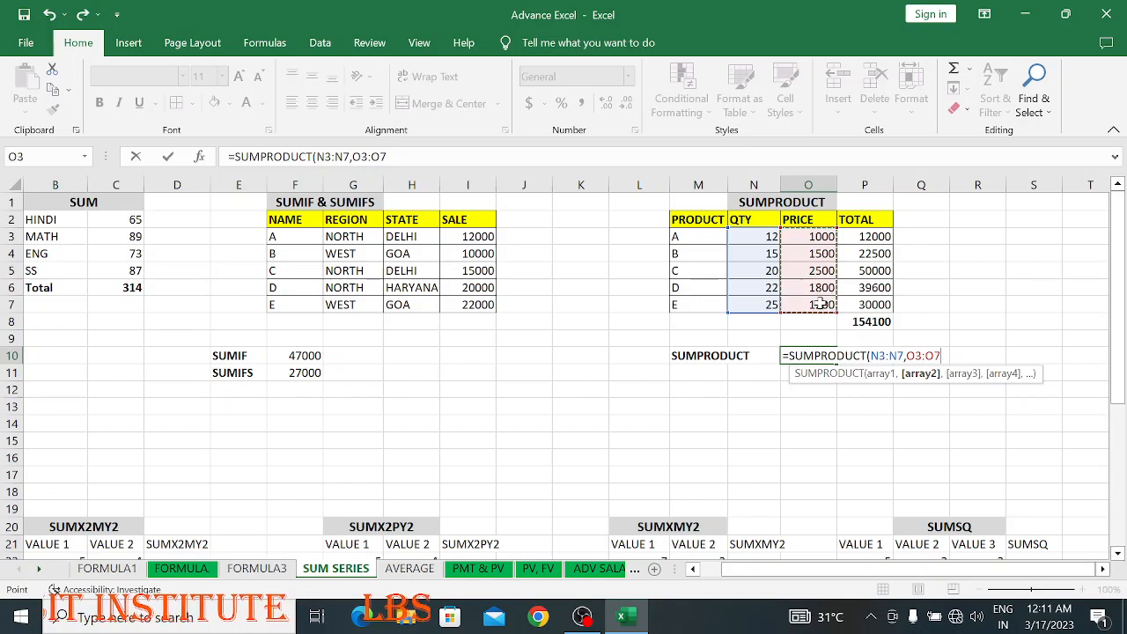
text())
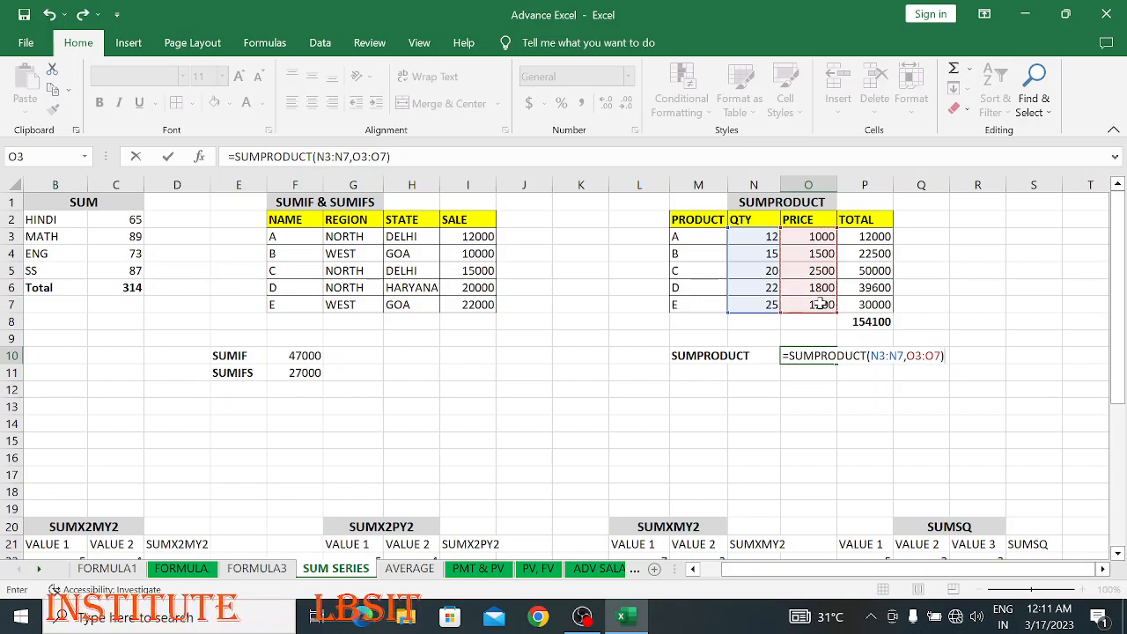
key(Return)
key(Up)
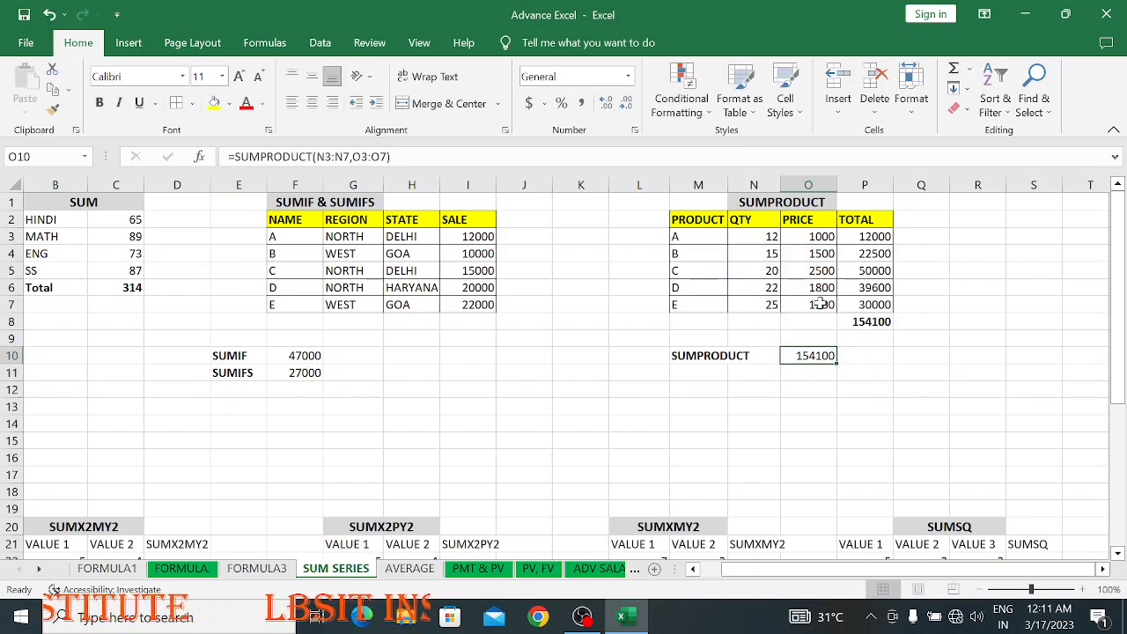
Step: Compare product B's price and total and the sum in P8 with the SUMPRODUCT row
click(823, 257)
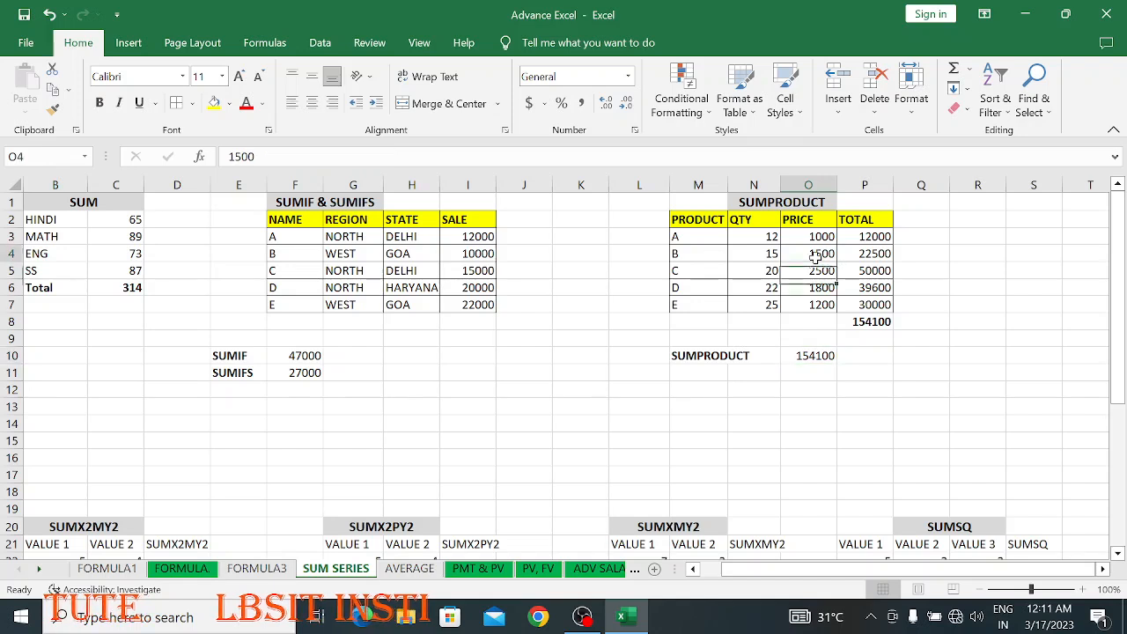
click(856, 255)
click(864, 323)
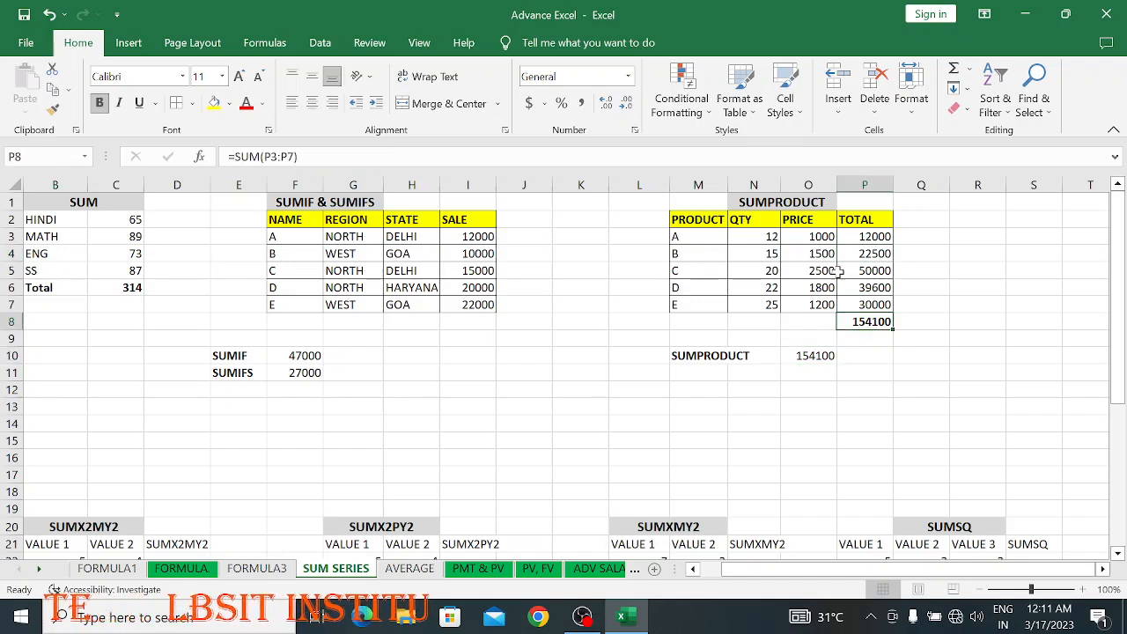
click(718, 356)
Step: Make the SUMPRODUCT result in cell O10 bold
click(819, 357)
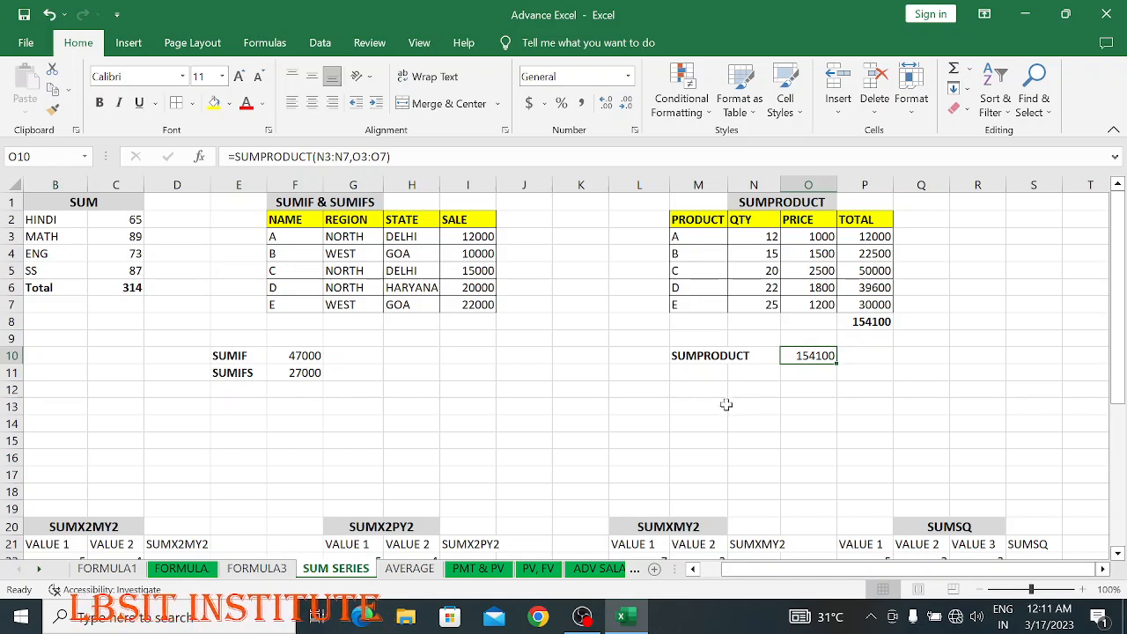
click(99, 102)
key(Right)
Step: Recheck the SUMPRODUCT entry in row 10 against the summed total in P8
click(715, 354)
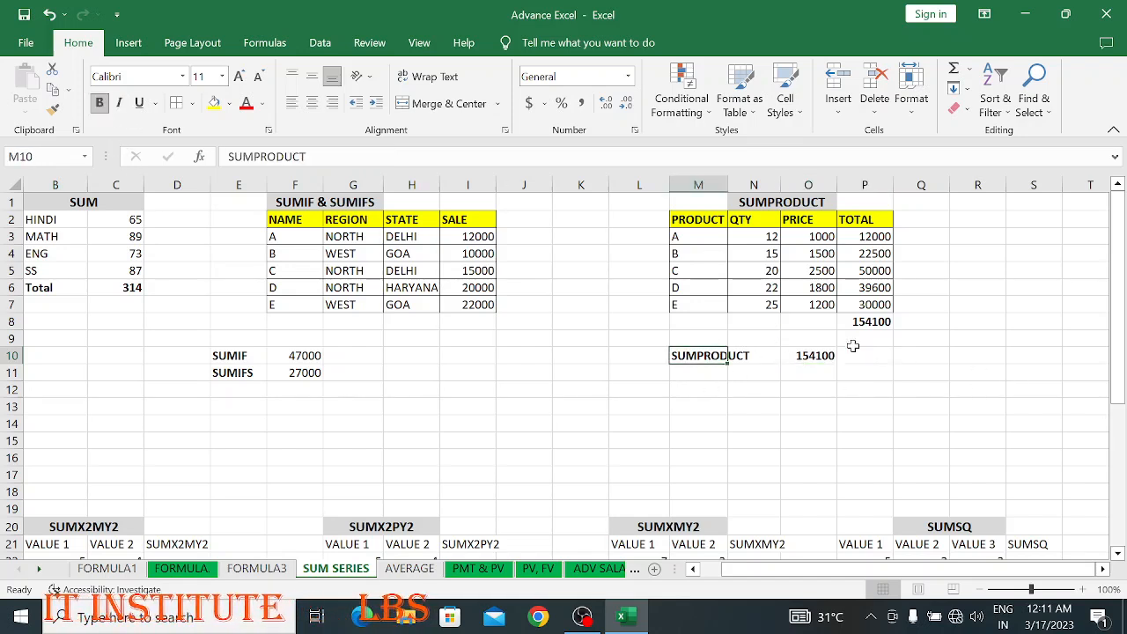
click(859, 323)
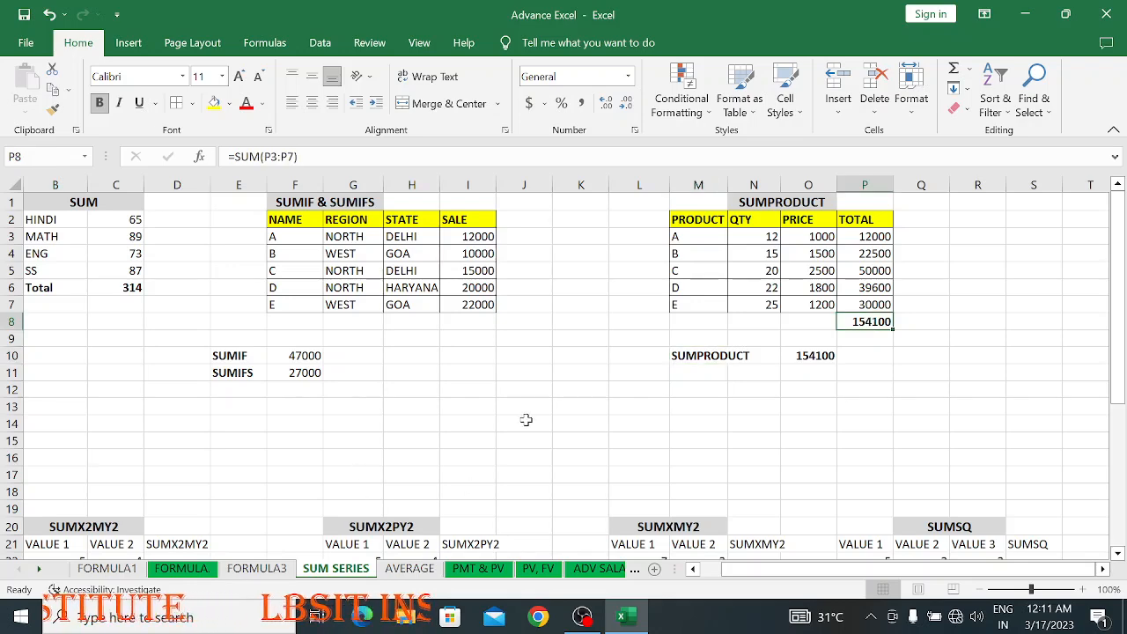
drag(138, 436, 140, 431)
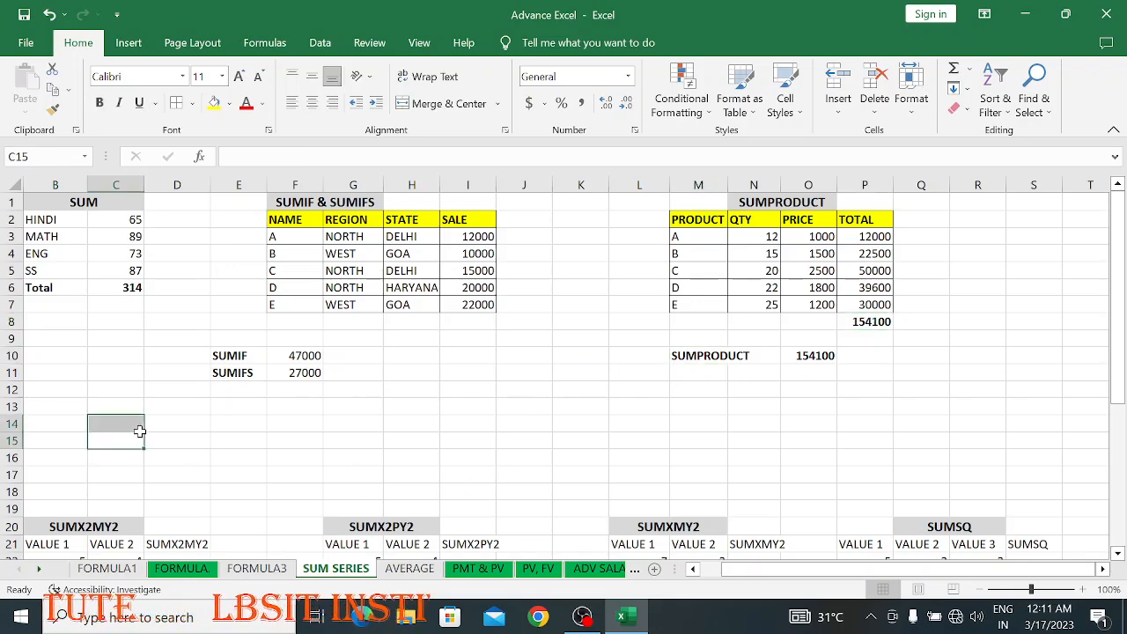
Step: Examine the SUMX2MY2 table in rows 20–25 with its VALUE 1 and VALUE 2 columns
scroll(140, 431, down, 3)
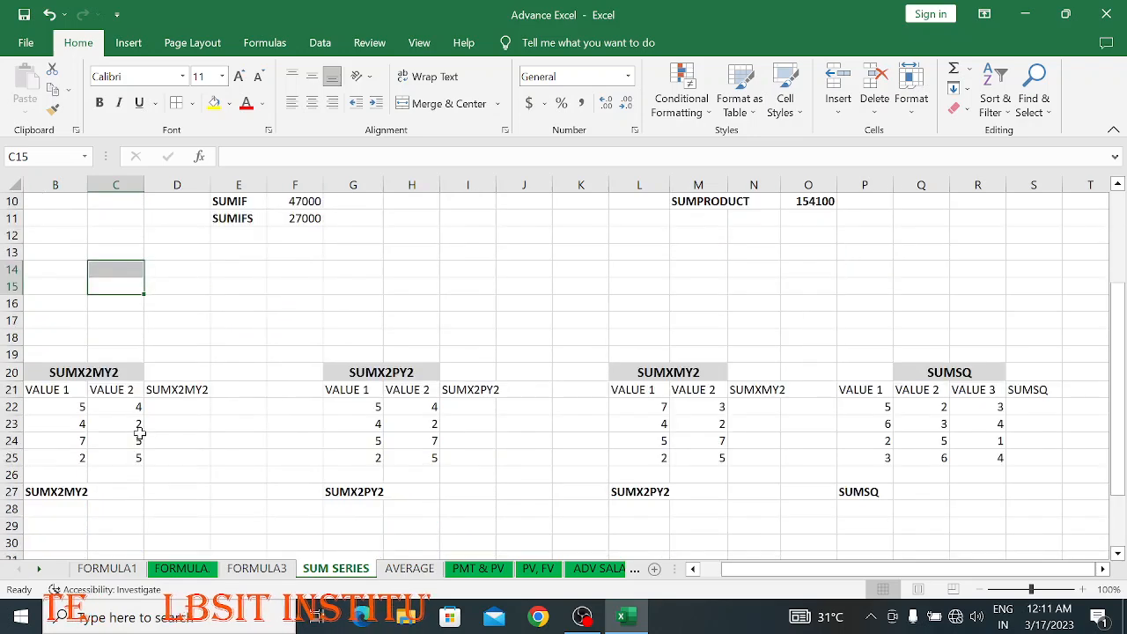
scroll(141, 429, down, 2)
click(131, 340)
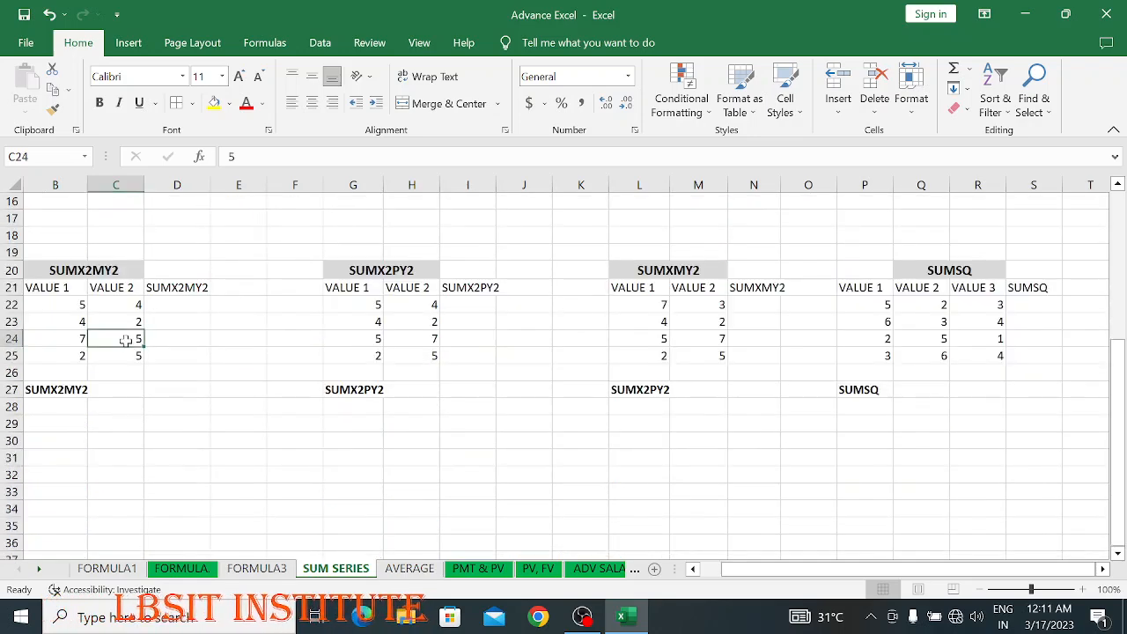
click(212, 322)
click(53, 270)
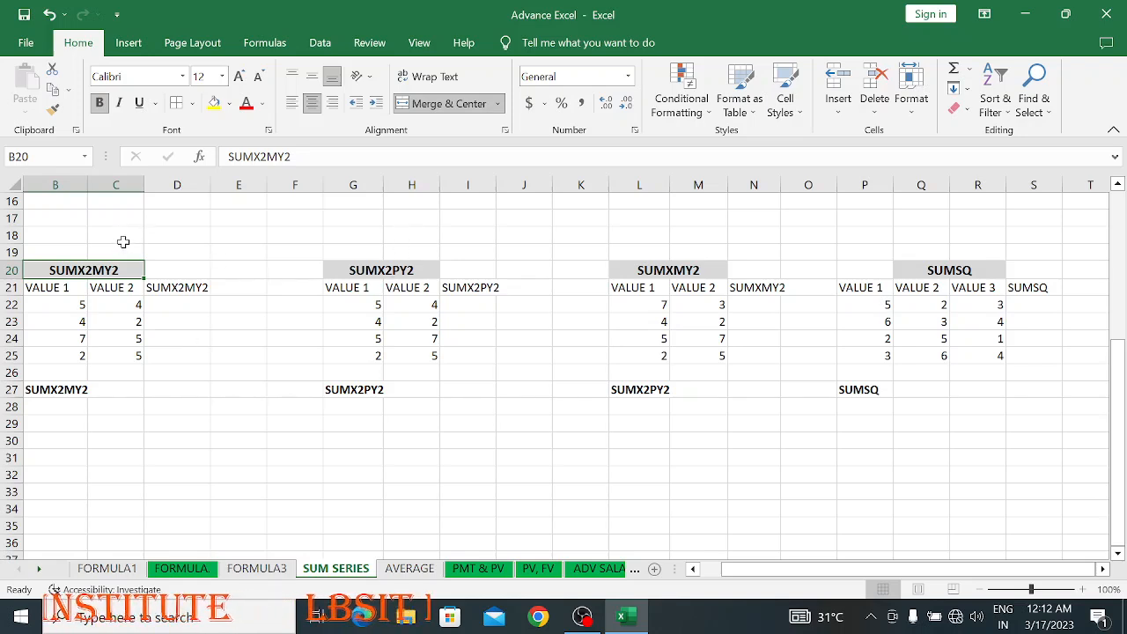
click(117, 304)
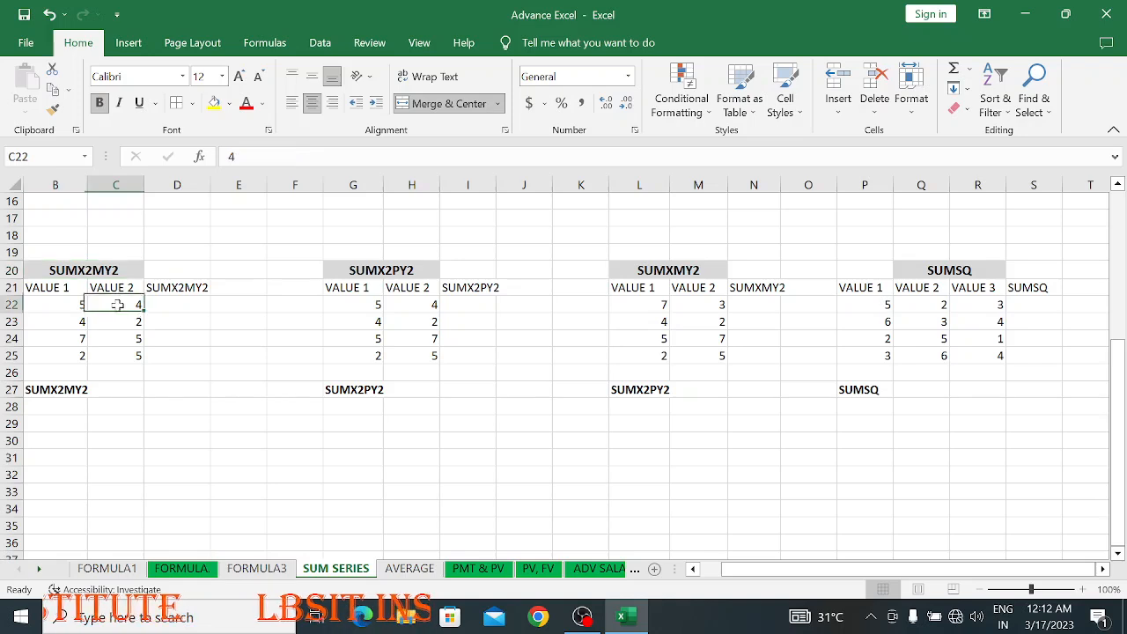
Step: Enter the formula =SUMX2MY2(B22,C22) in cell D22 for the first pair of values
click(167, 305)
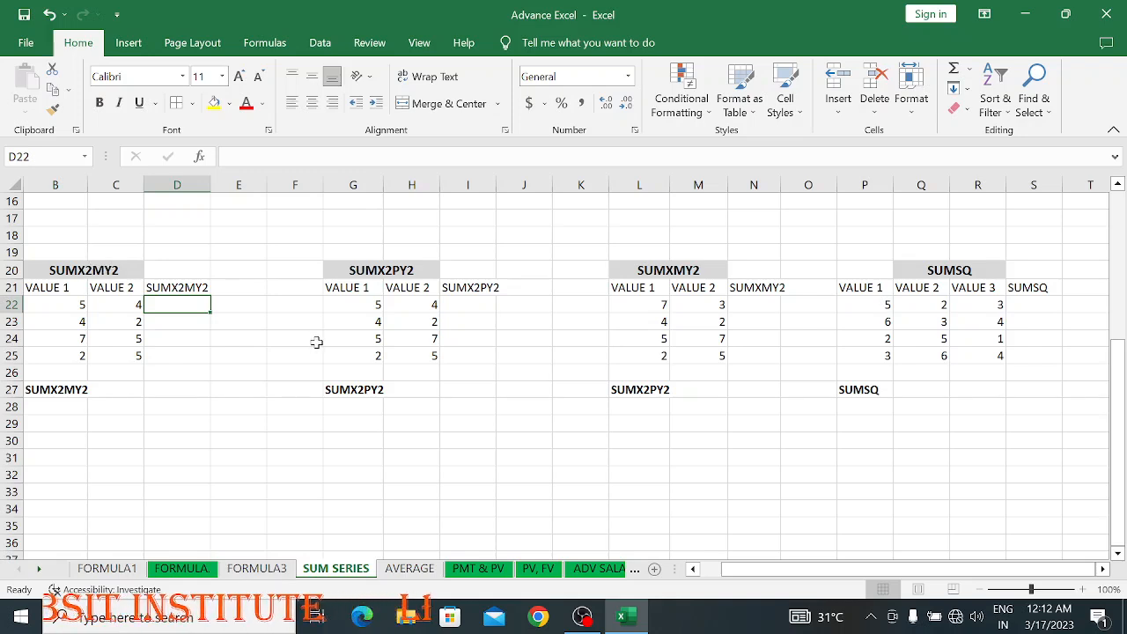
text(=)
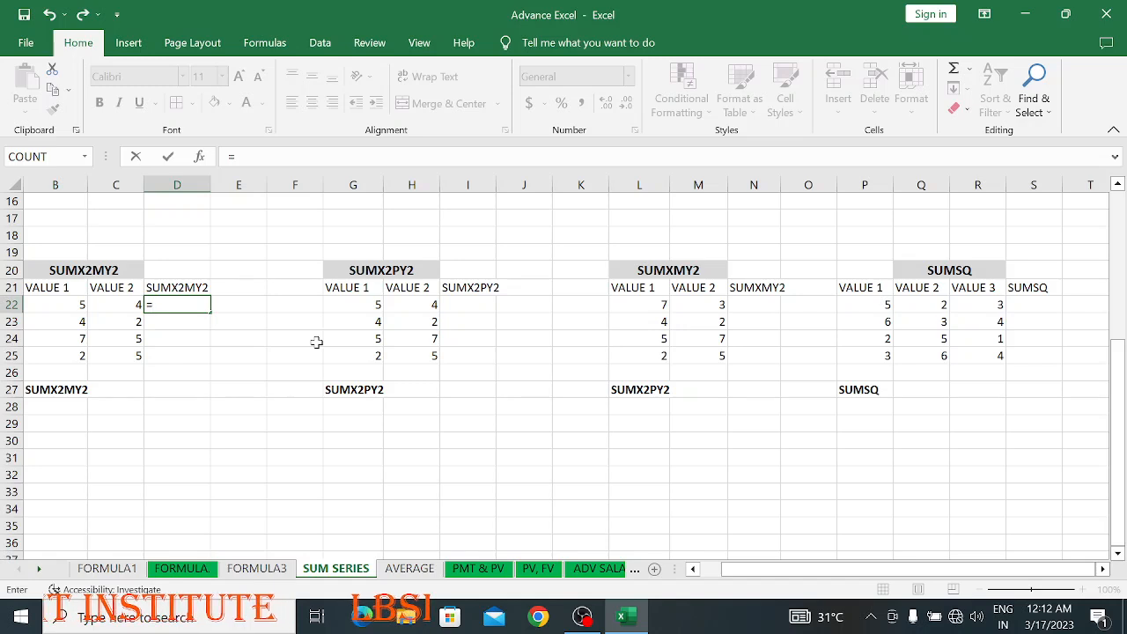
text(SUM)
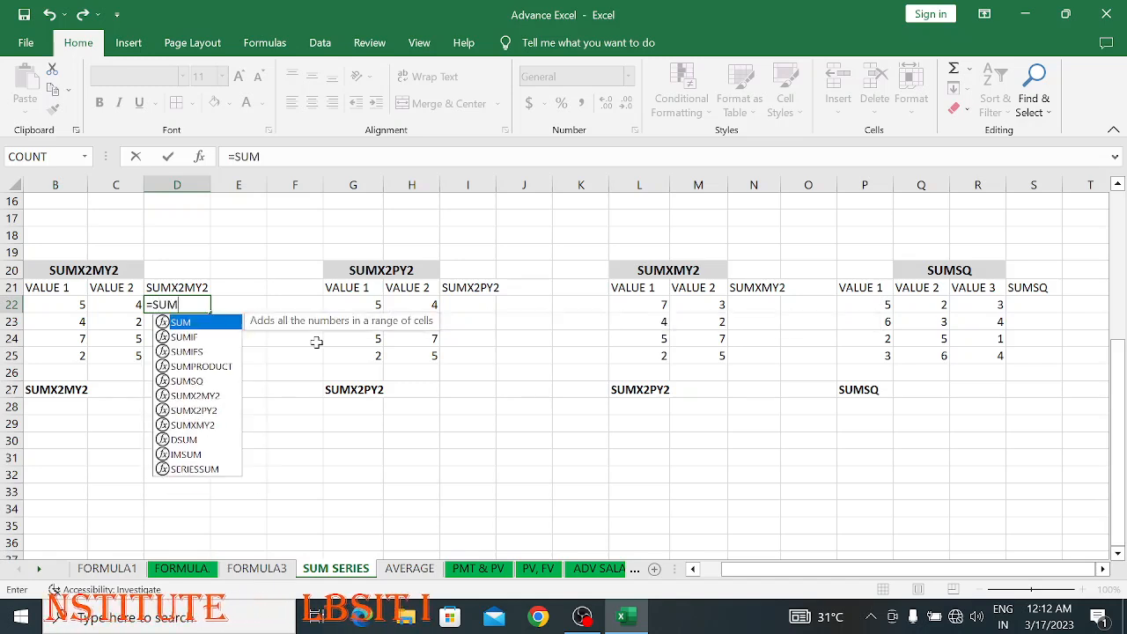
text(X)
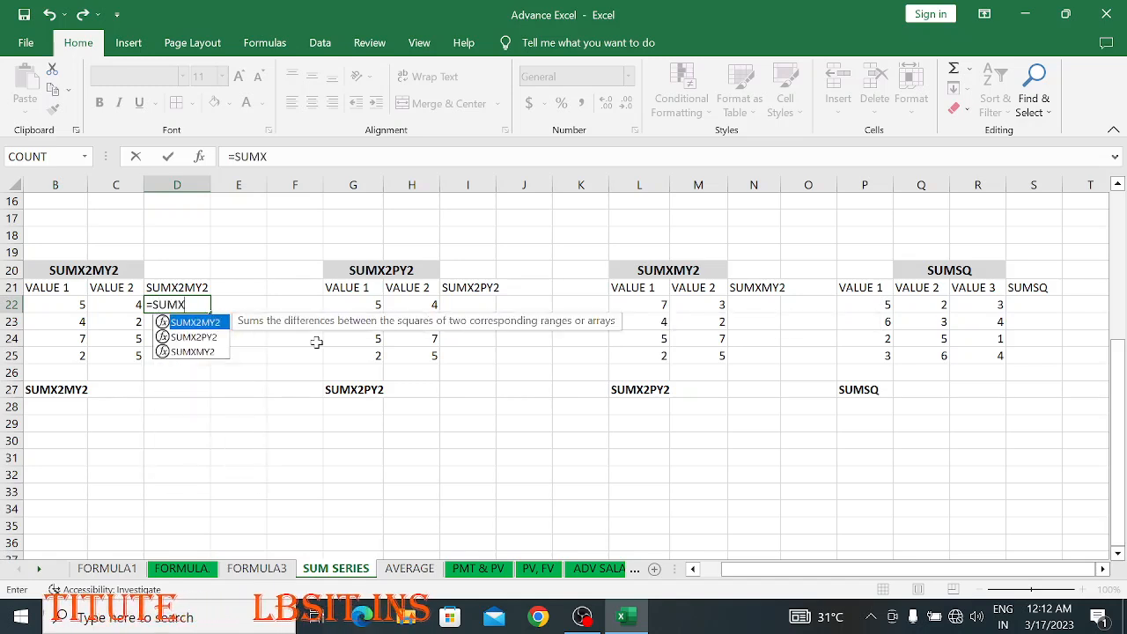
text(2MY)
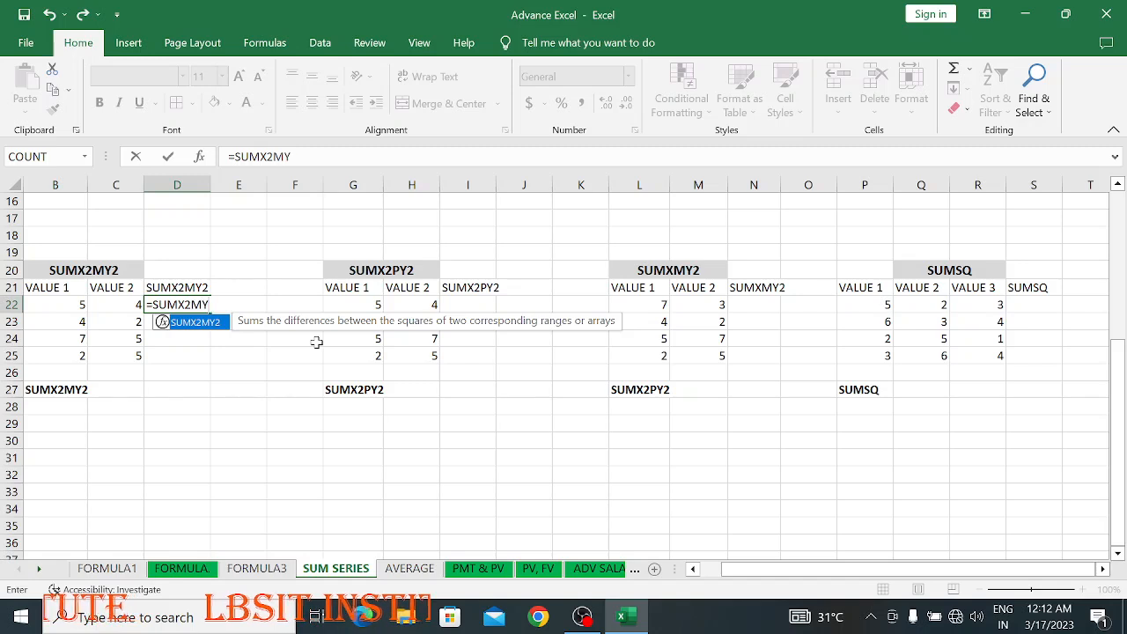
text(2()
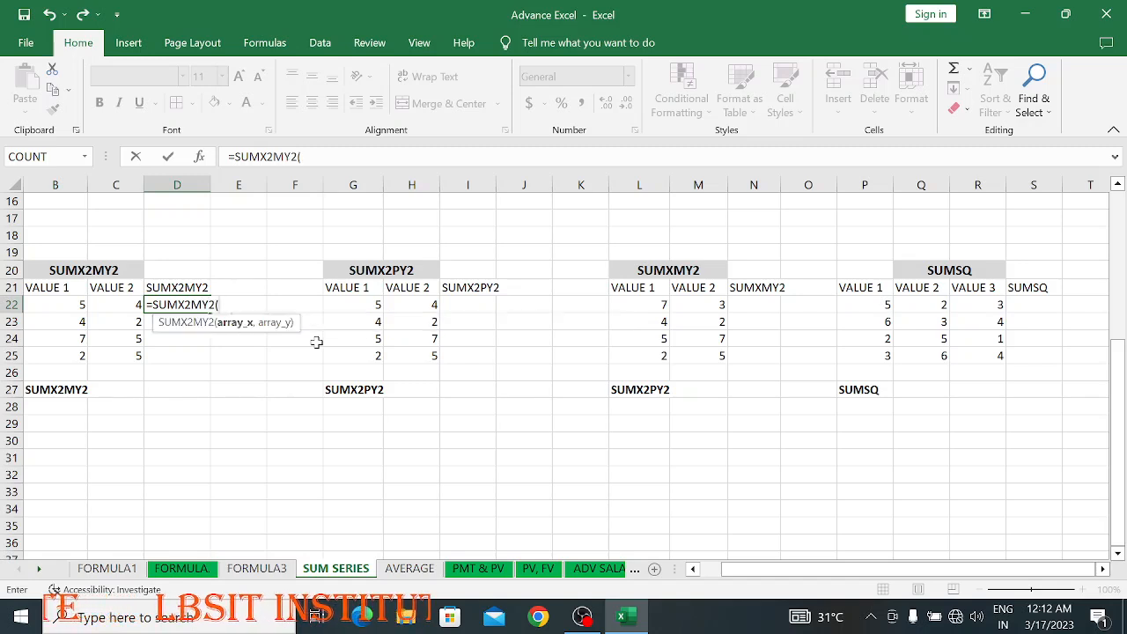
click(62, 303)
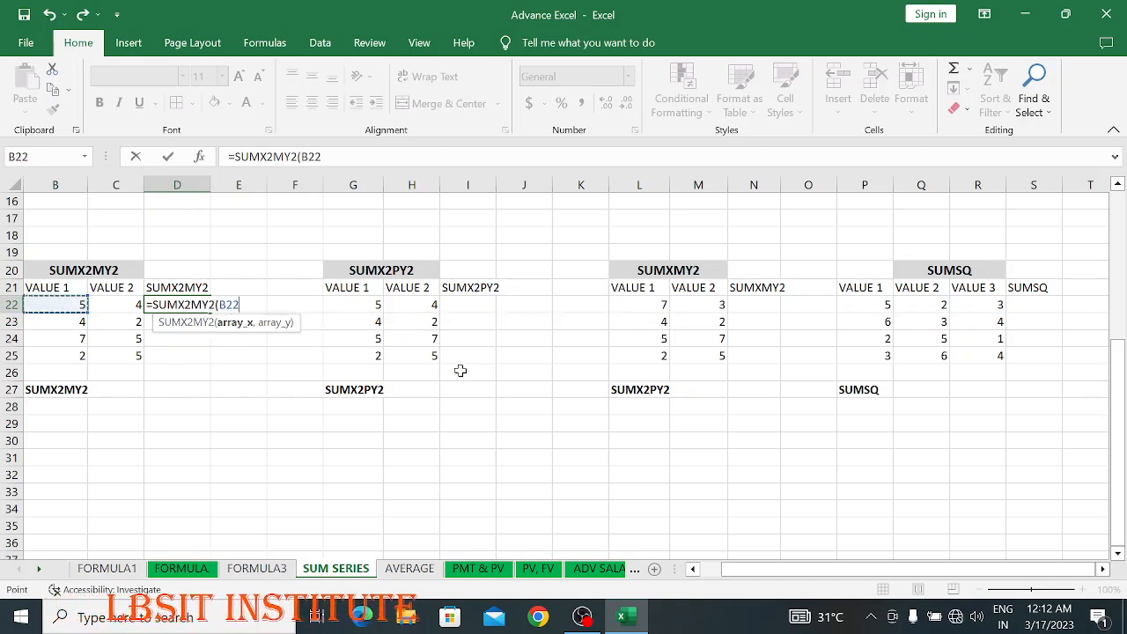
text(,)
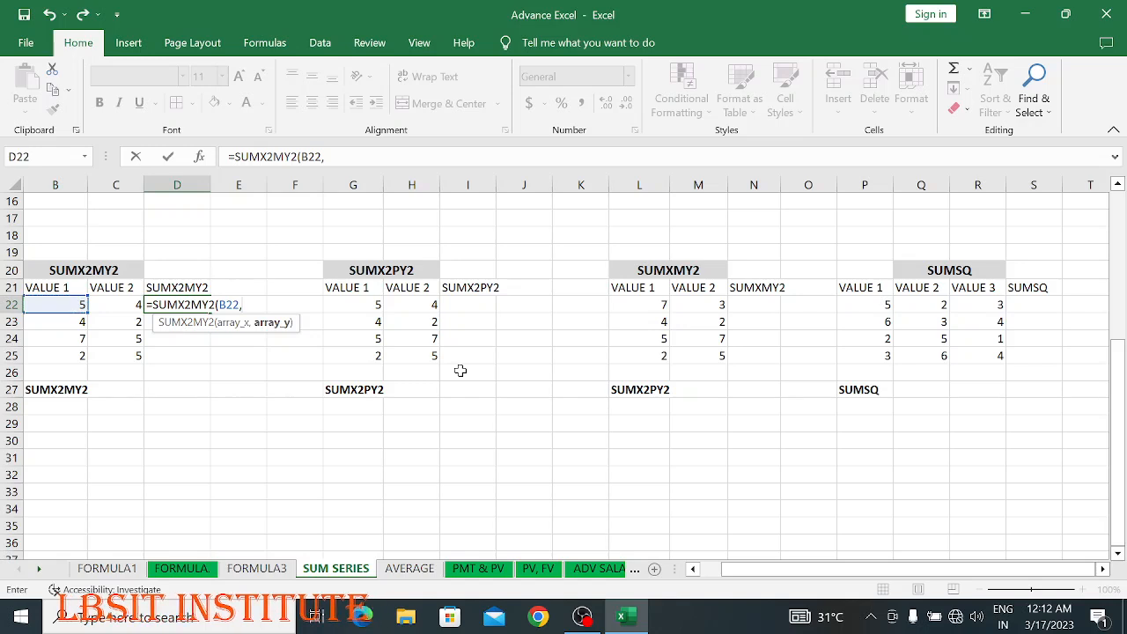
click(136, 304)
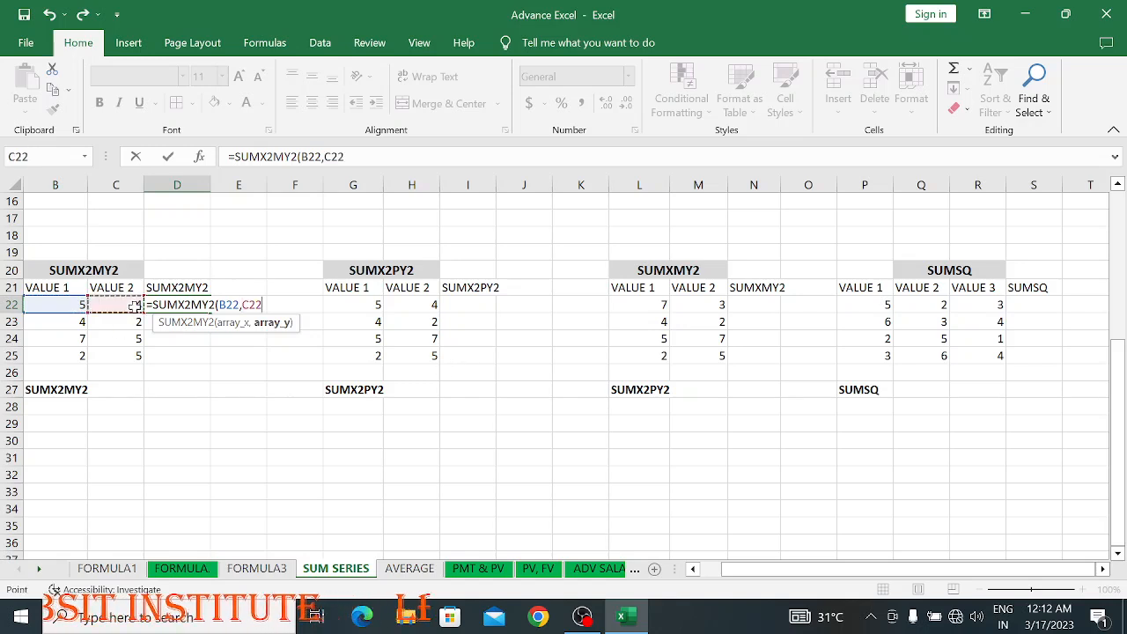
text())
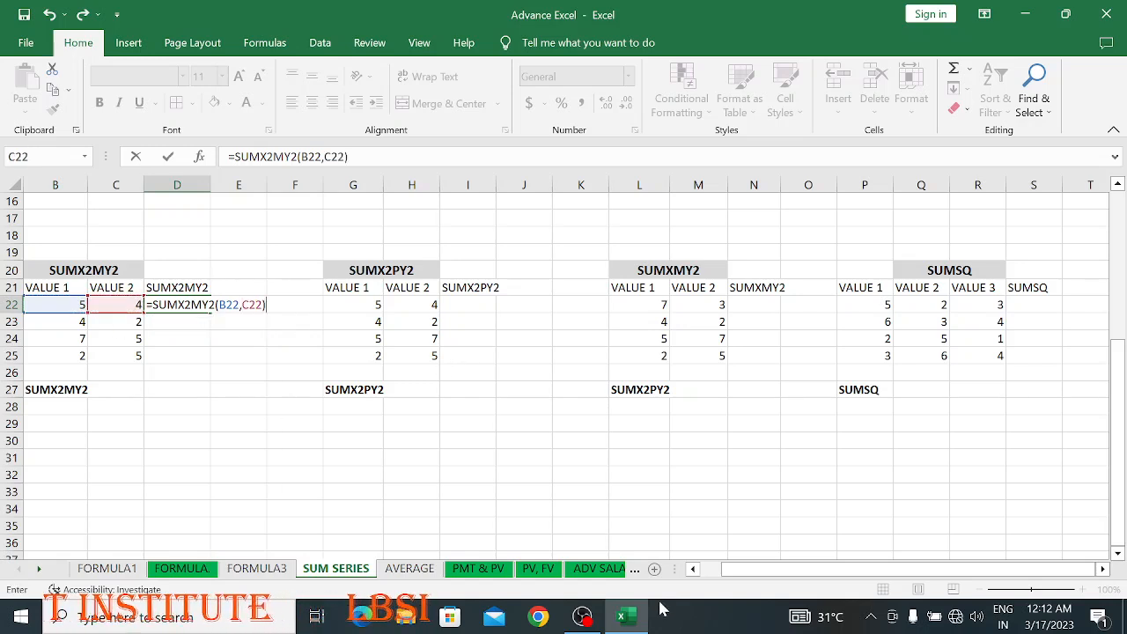
key(Return)
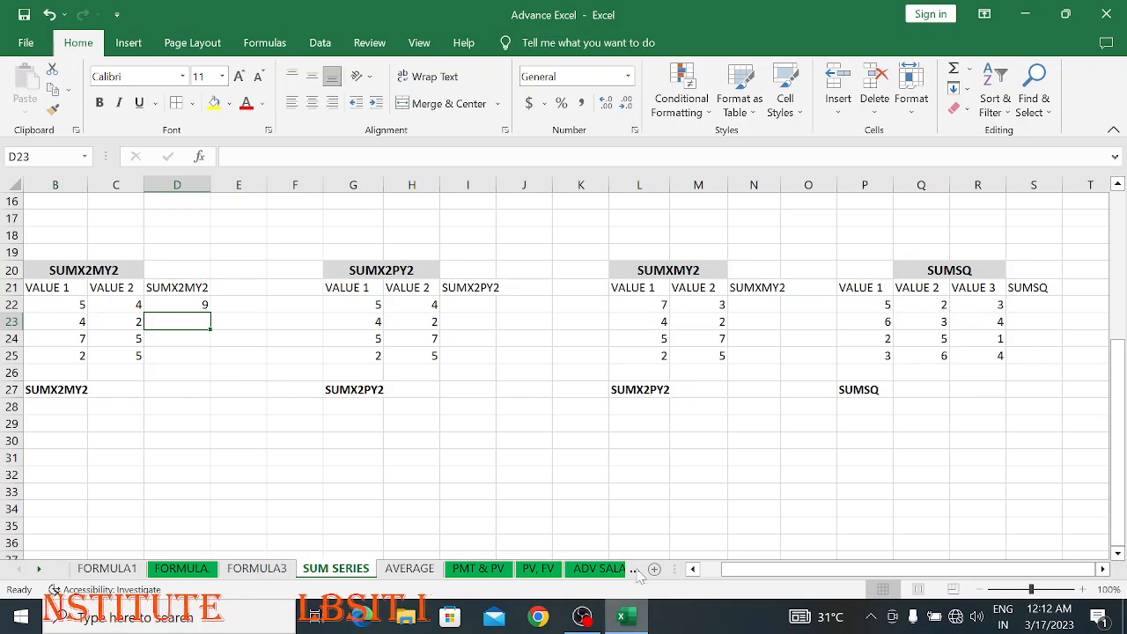
click(163, 306)
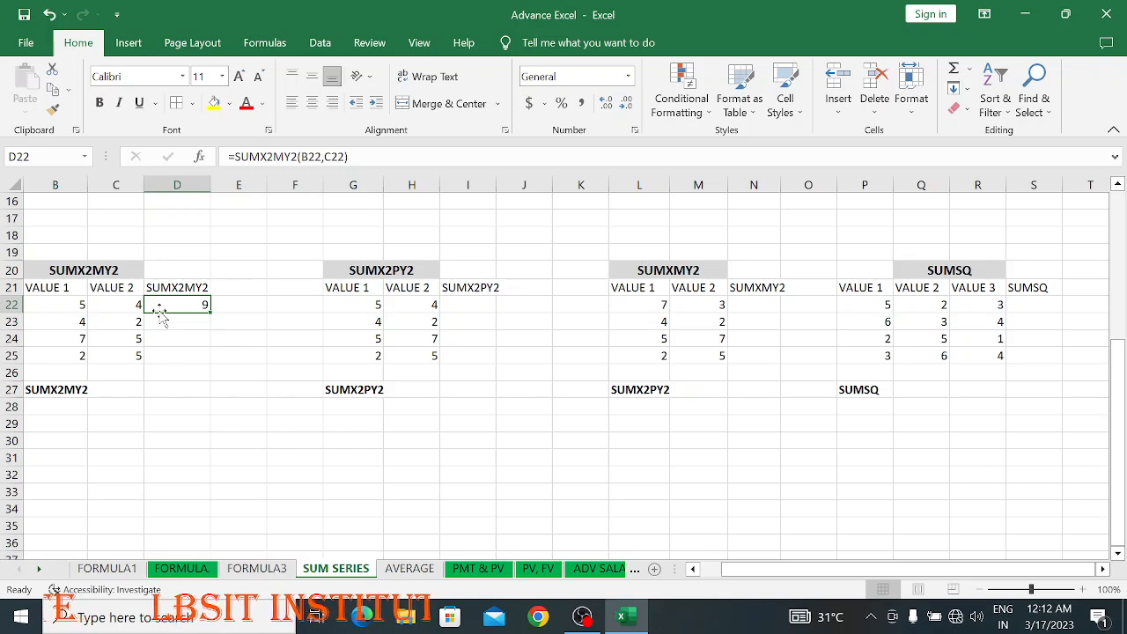
Step: Calculate the difference of squares manually in cell C28 with the formula =5*5-4*4
click(137, 406)
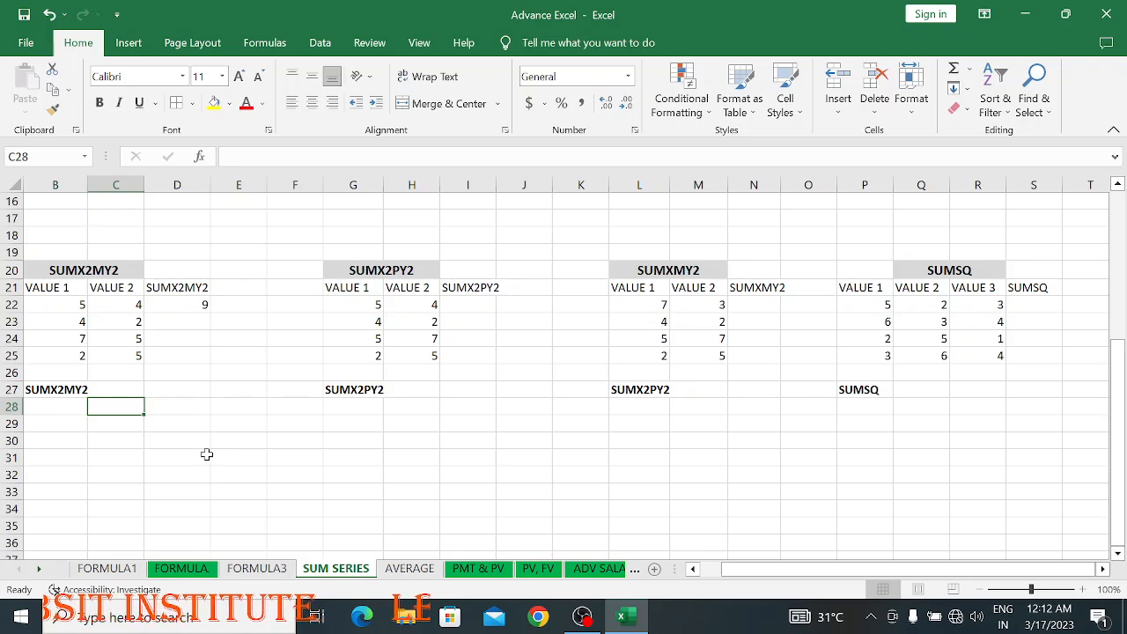
text(=)
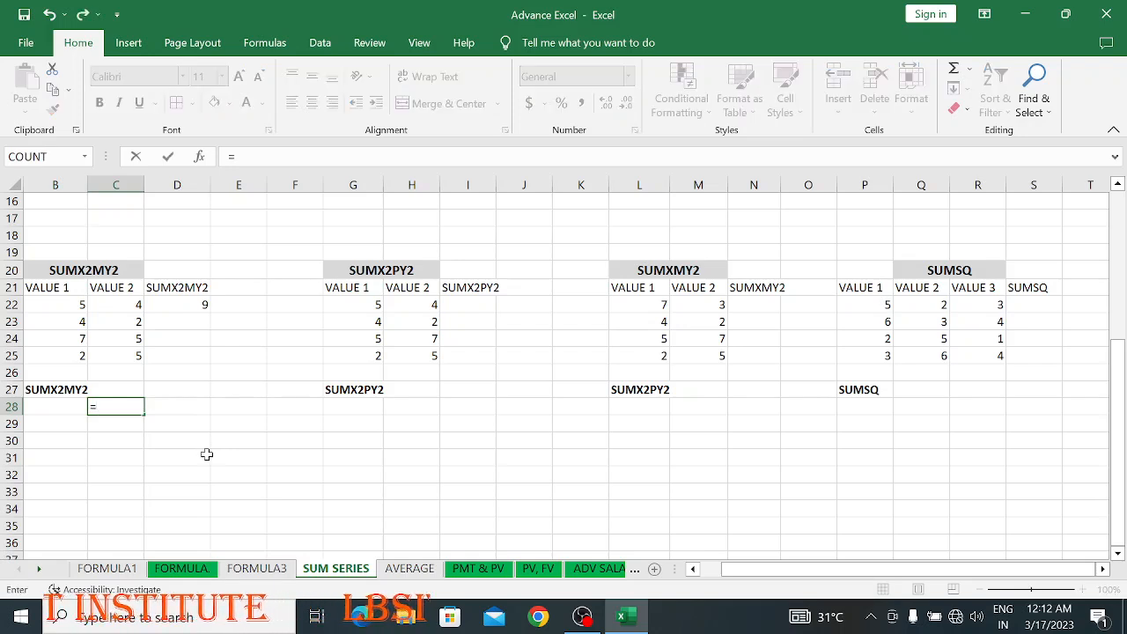
text(2)
key(BackSpace)
key(BackSpace)
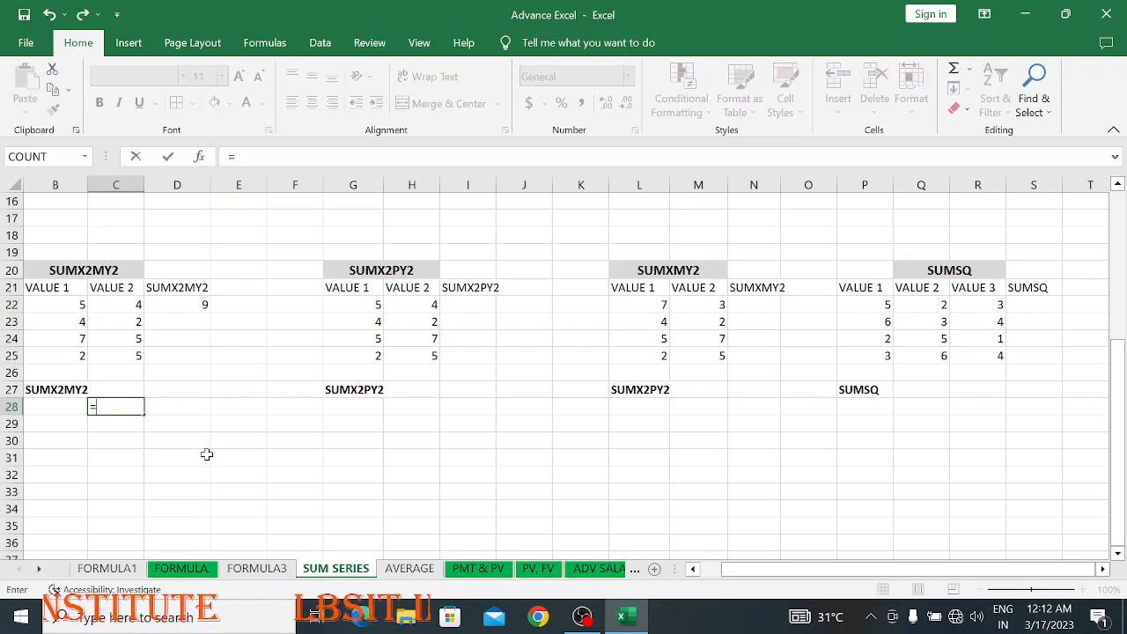
text(5*5-4*4)
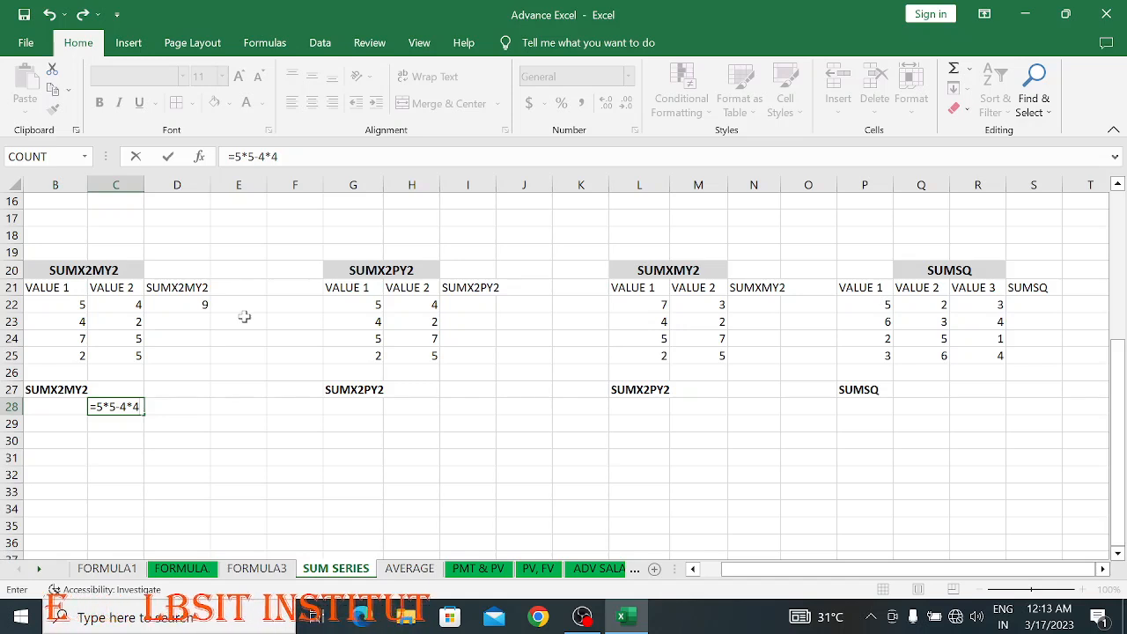
key(Return)
key(Up)
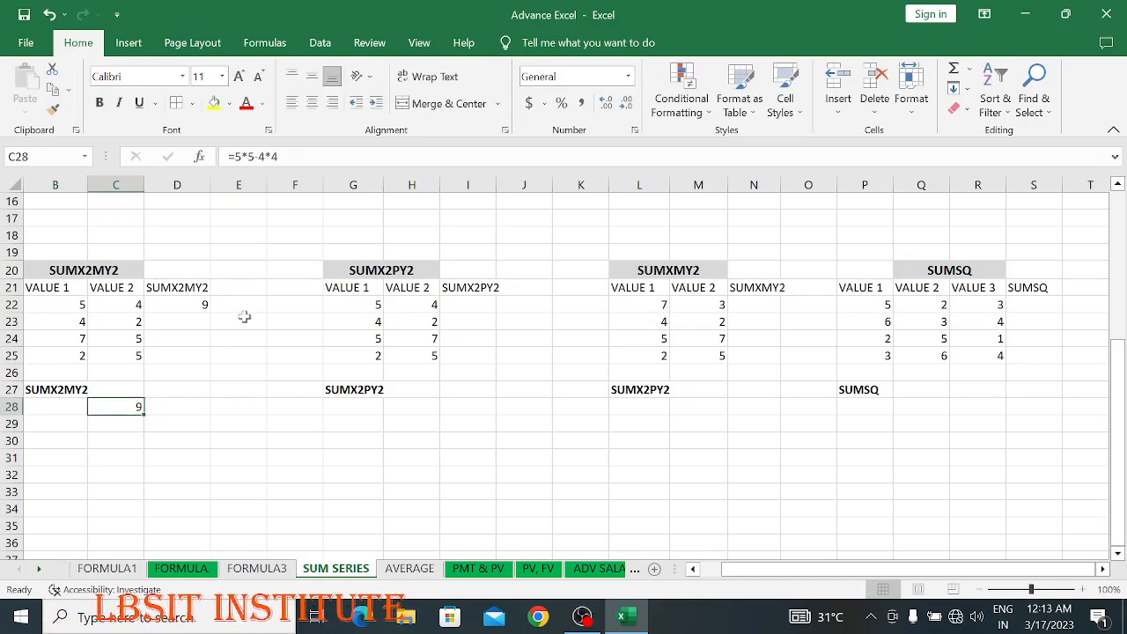
Step: Compare the values in B22 and C22 and the SUMX2MY2 result in D22 with the manual calculation in C28
click(81, 306)
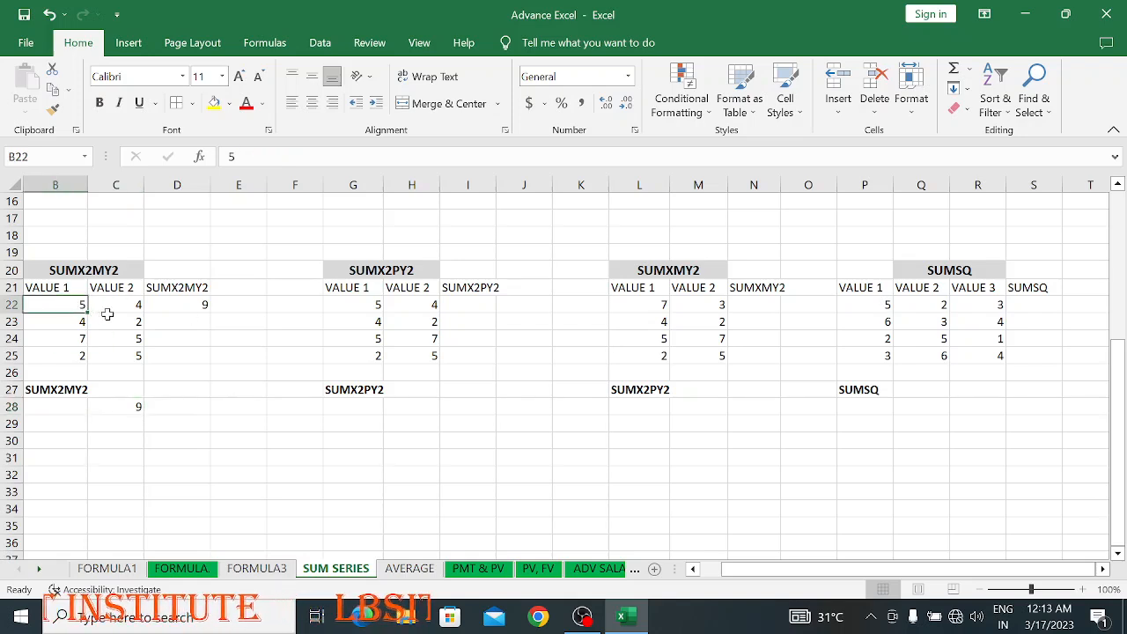
click(105, 306)
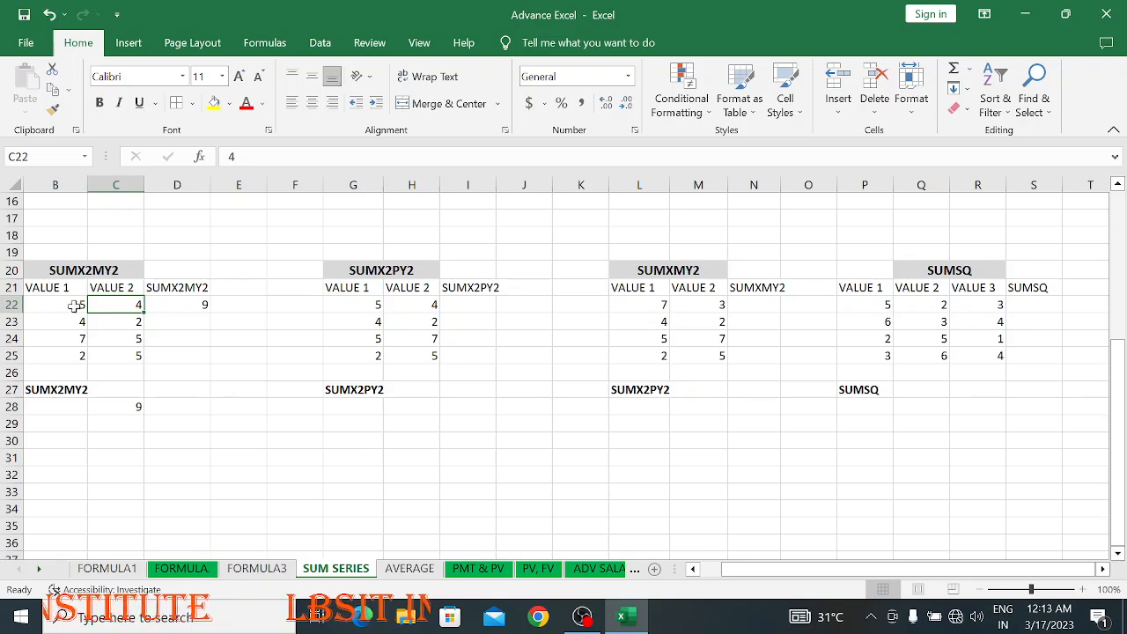
click(75, 306)
click(187, 303)
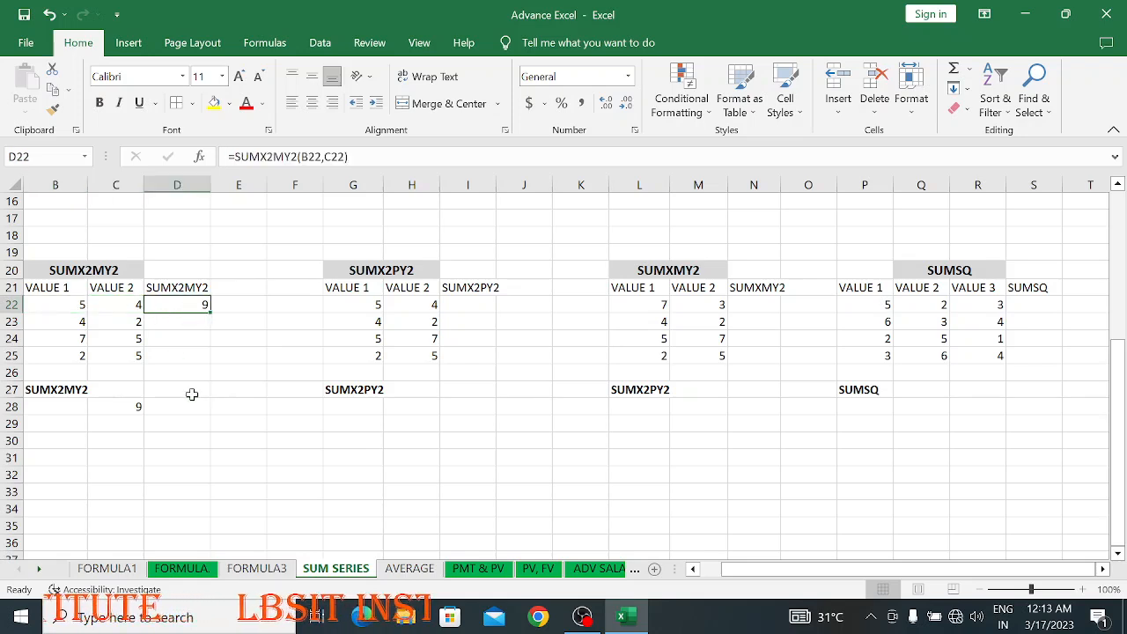
click(125, 408)
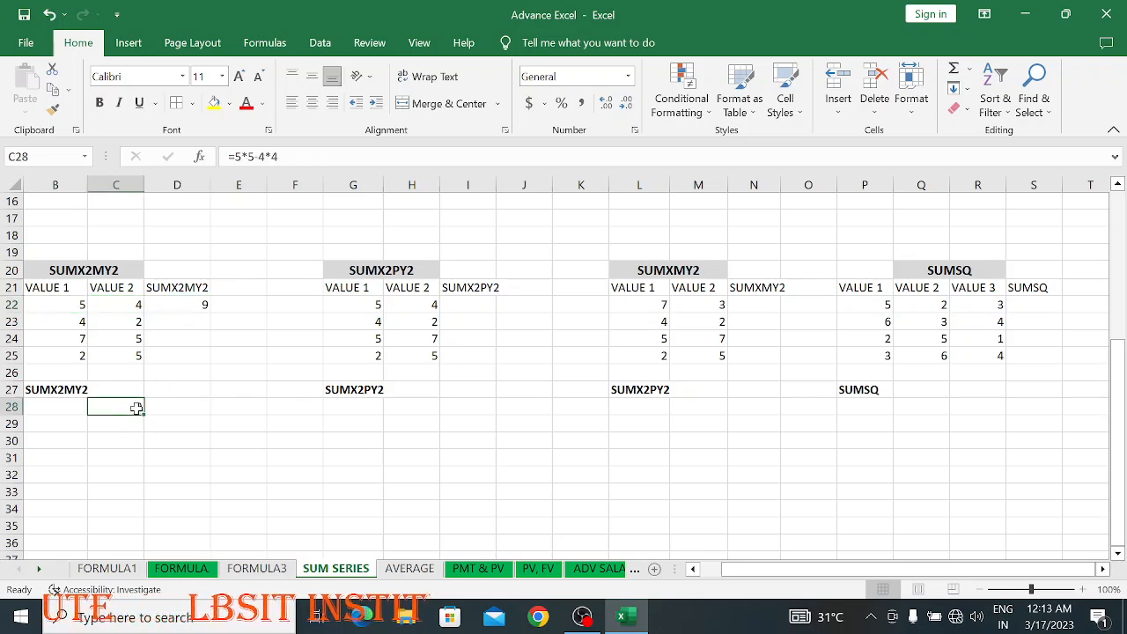
click(77, 304)
click(119, 305)
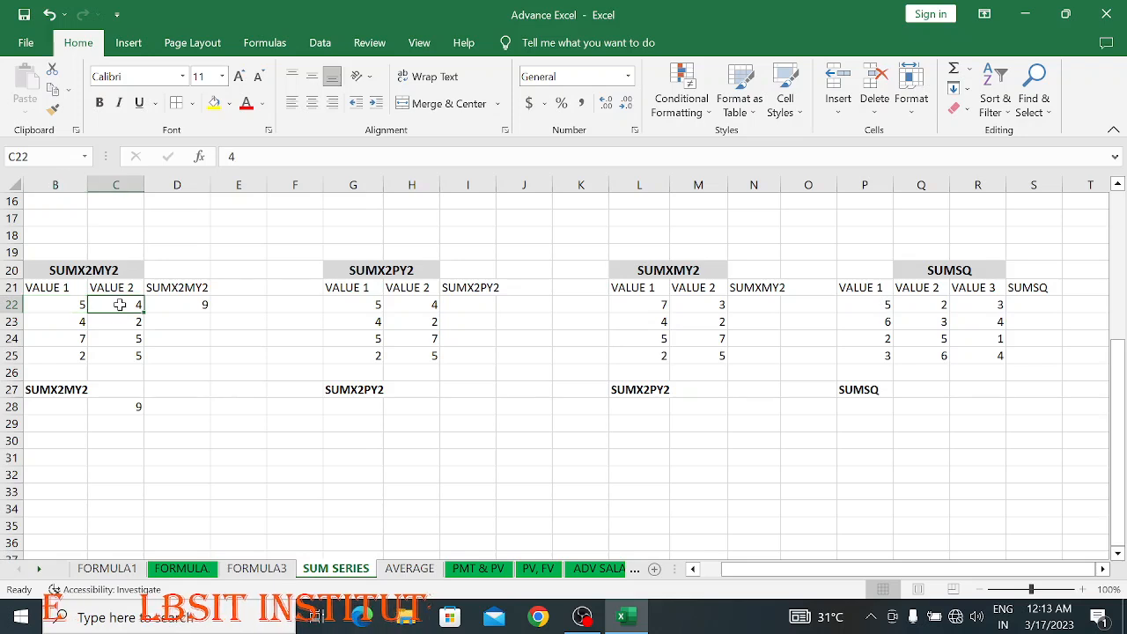
Step: Copy the SUMX2MY2 formula from D22 down to D25 and check the last row against its two values
click(186, 307)
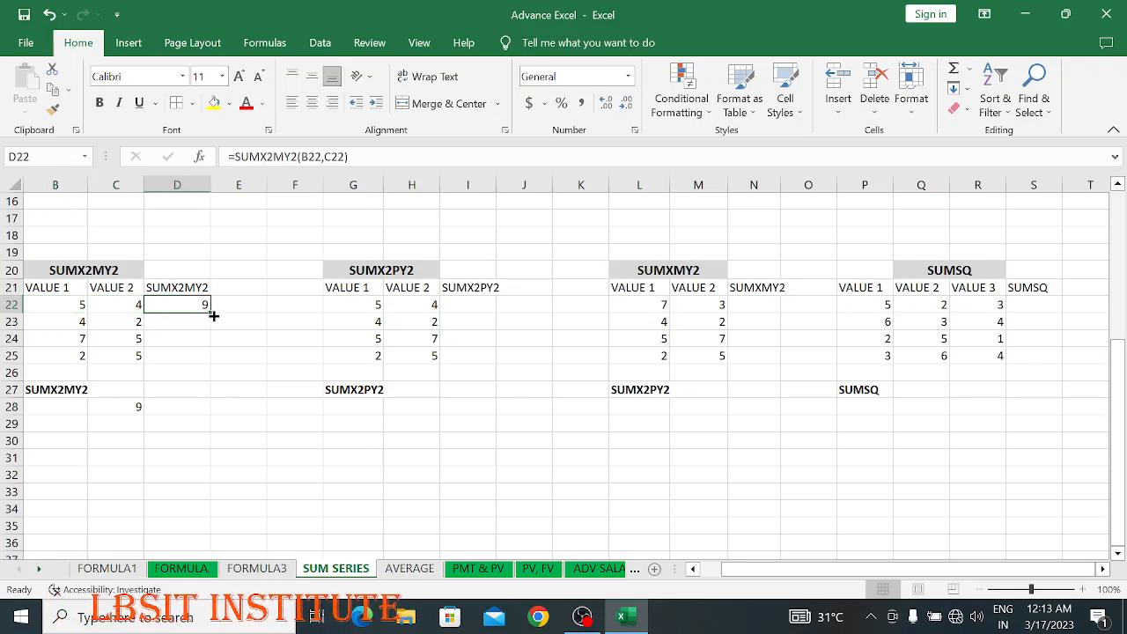
drag(211, 312, 210, 362)
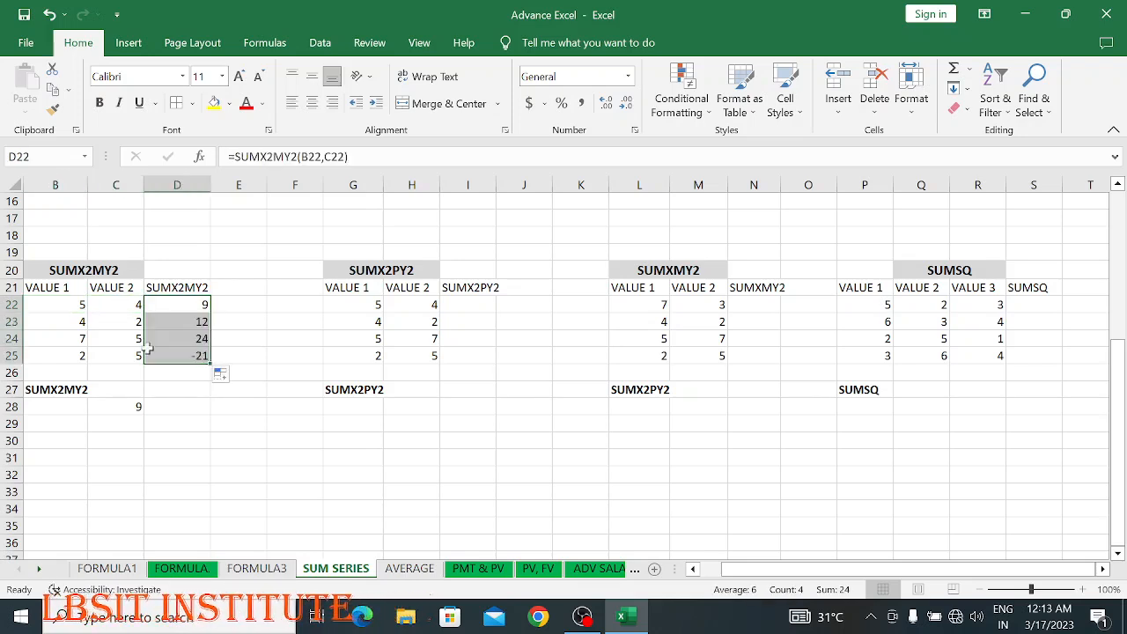
click(76, 353)
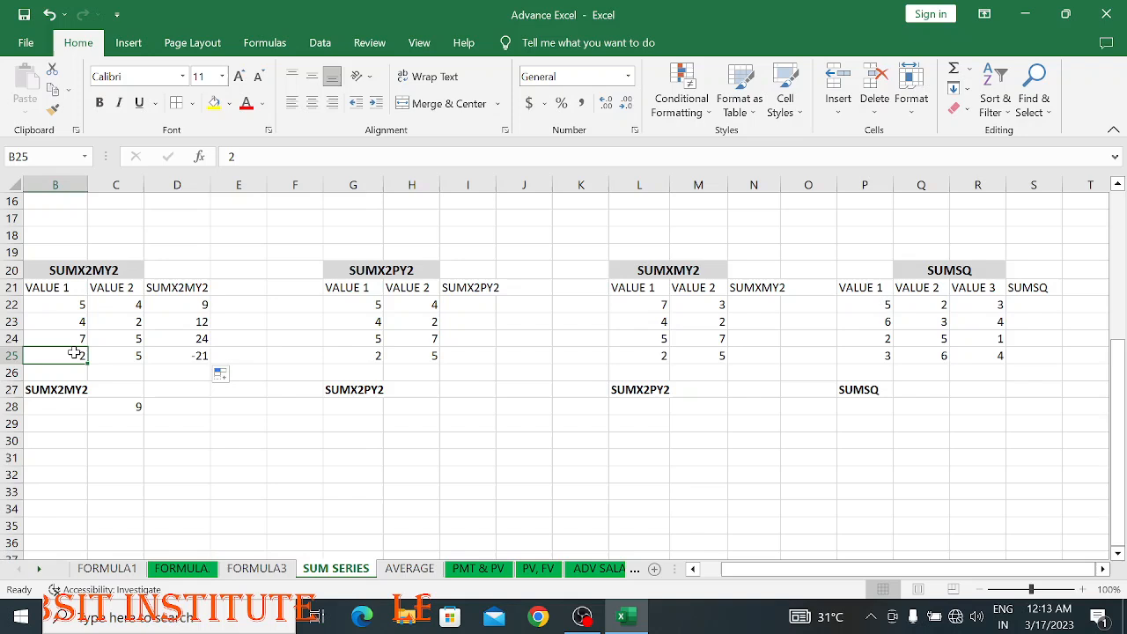
click(122, 353)
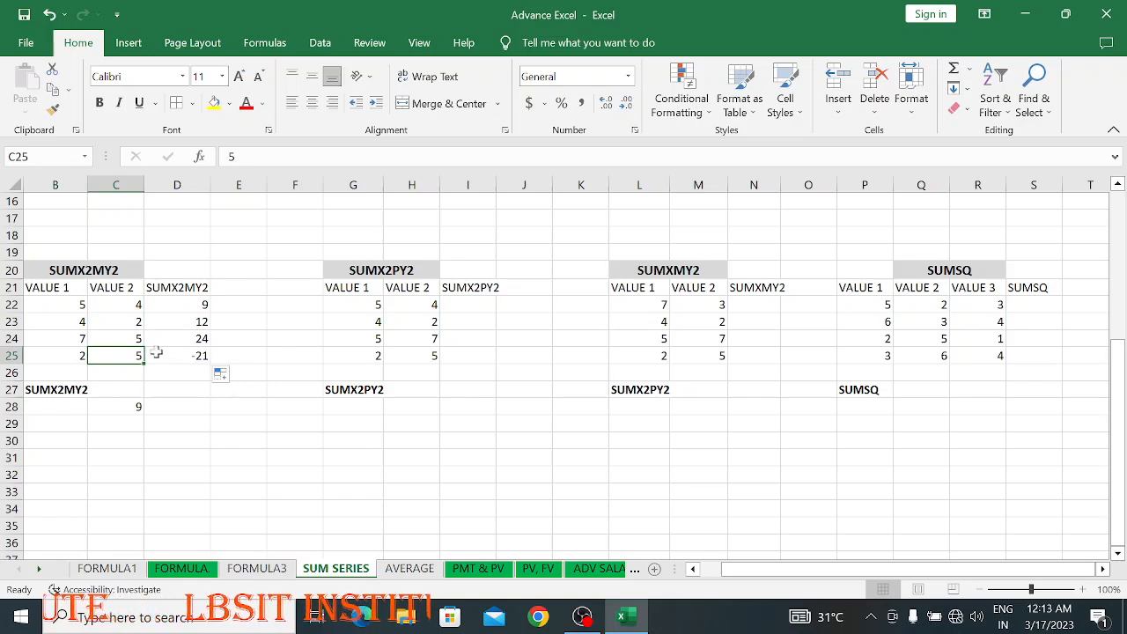
click(186, 358)
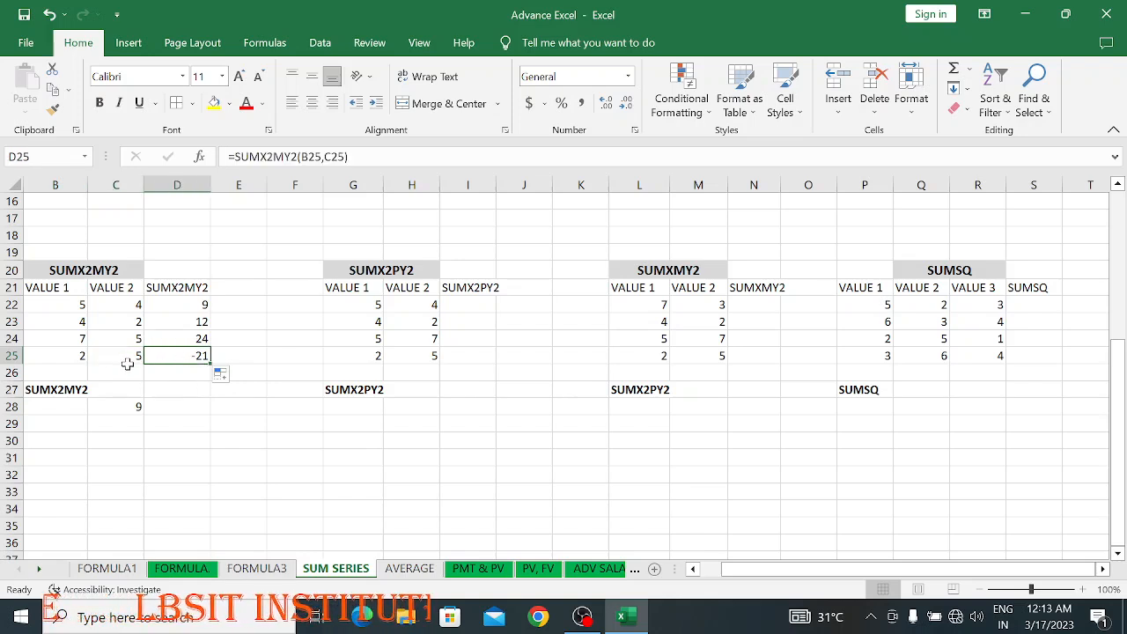
Step: Clear the manual difference-of-squares calculation from cell C28
click(136, 409)
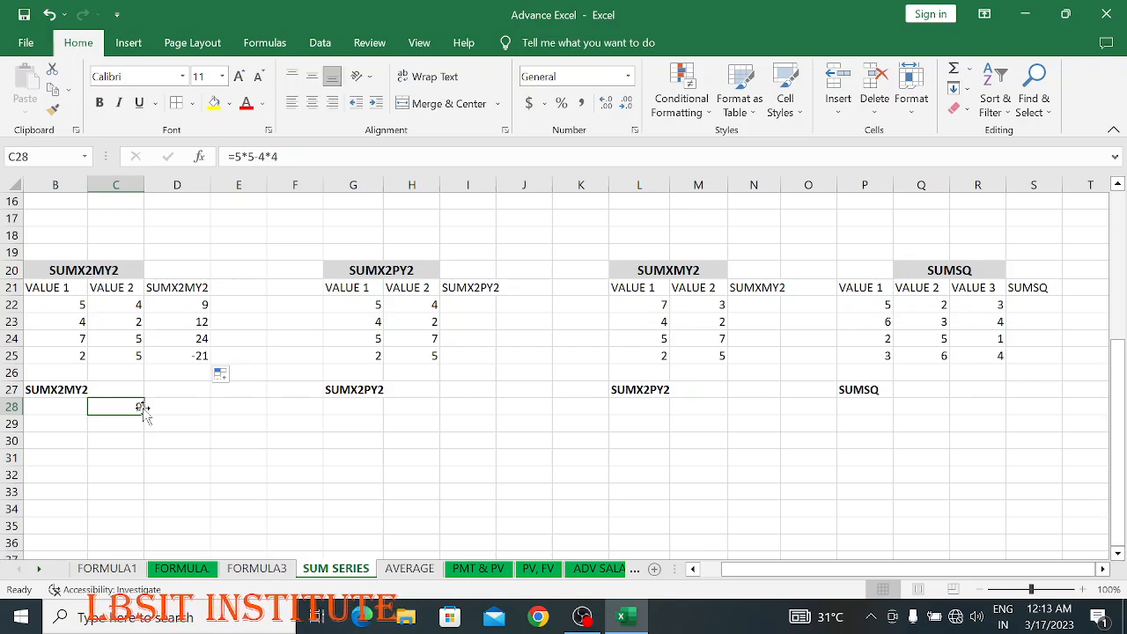
key(Delete)
click(349, 273)
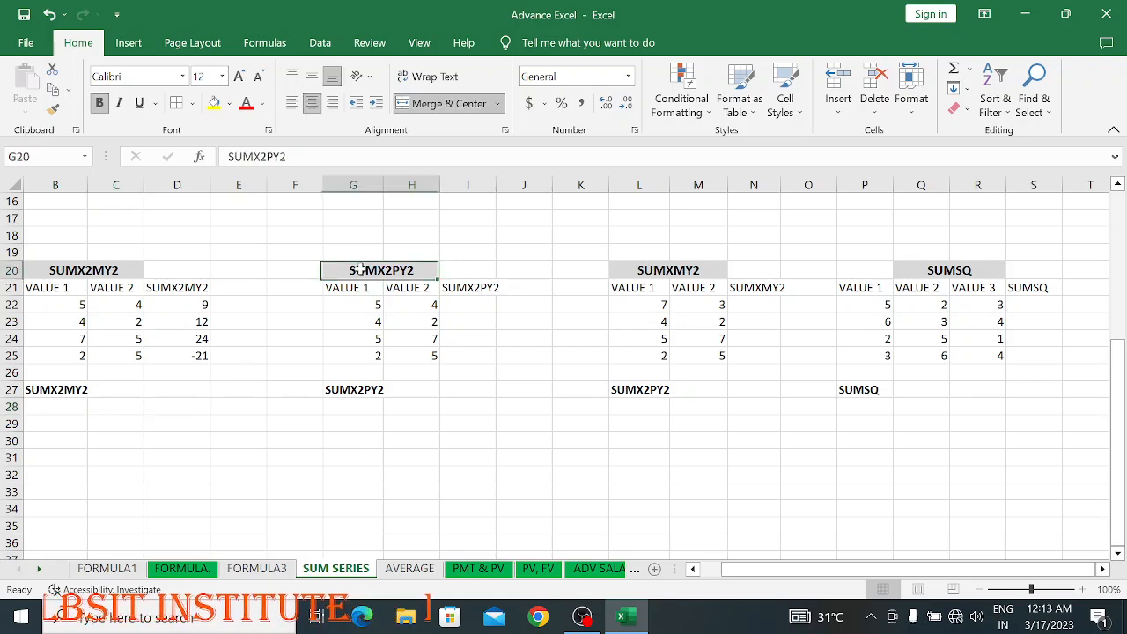
click(583, 617)
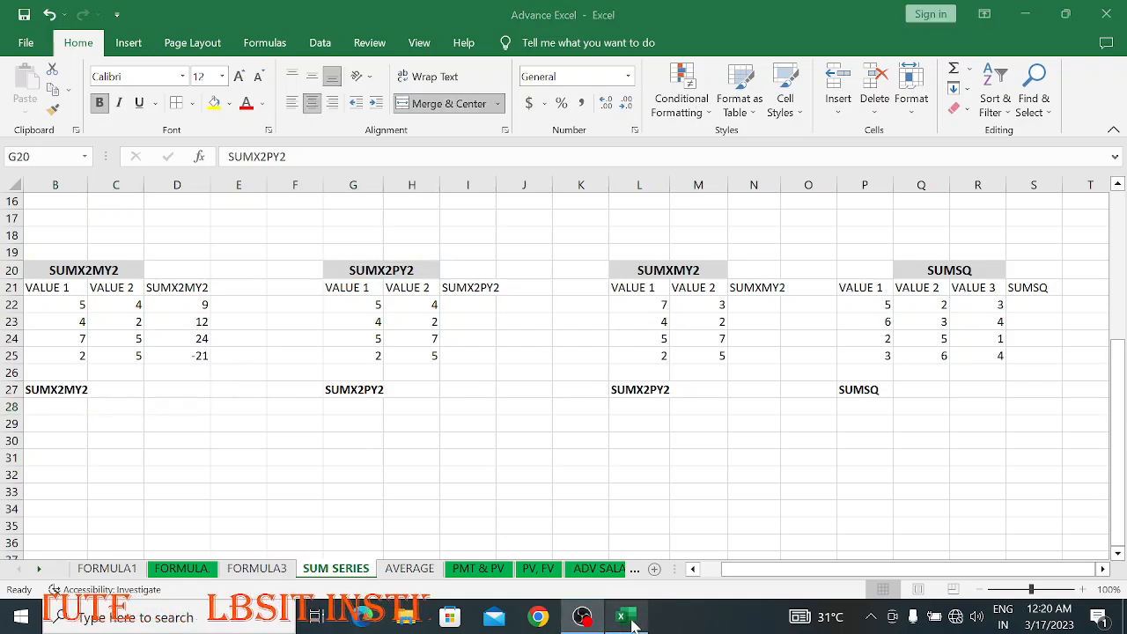
click(627, 619)
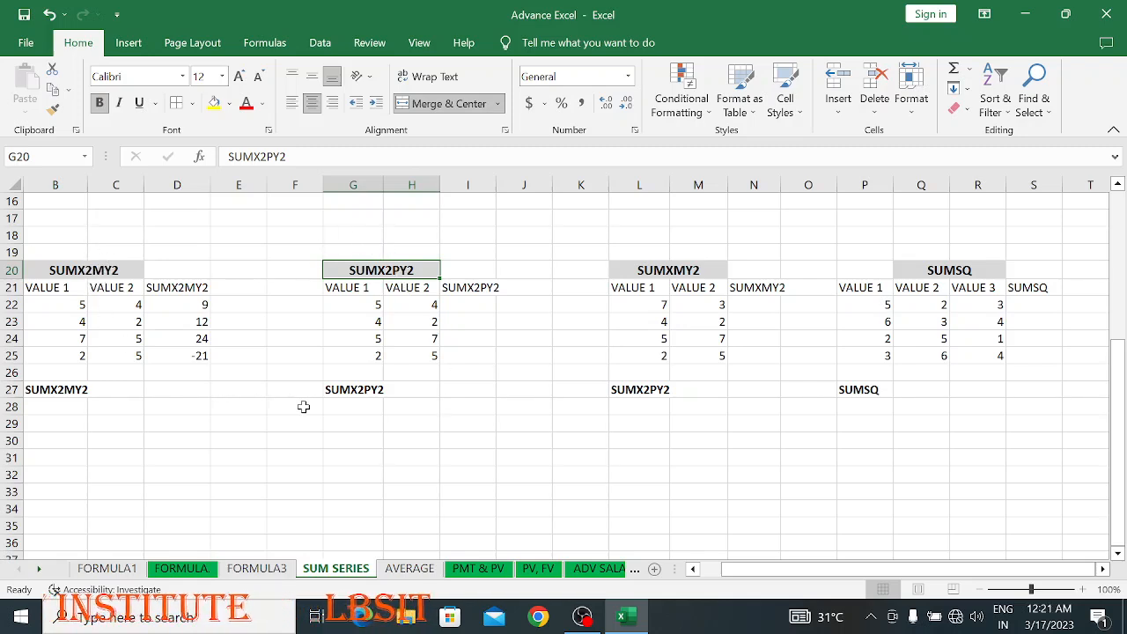
Step: Calculate the sum of squares in cell I22 with the formula =SUMX2PY2(G22,H22)
click(472, 307)
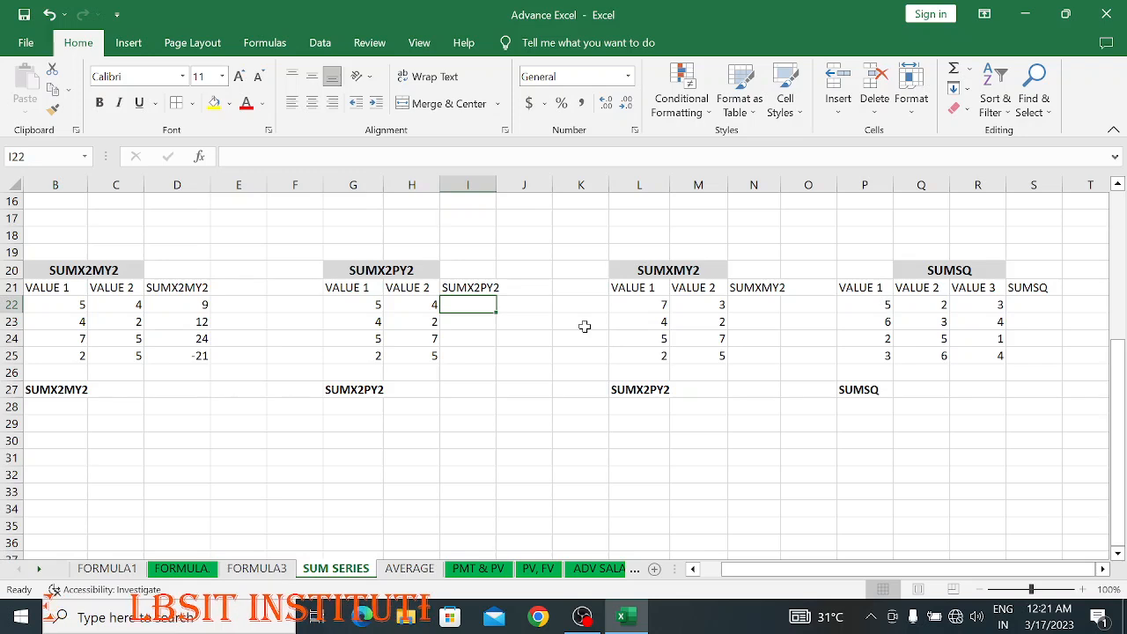
text(=S)
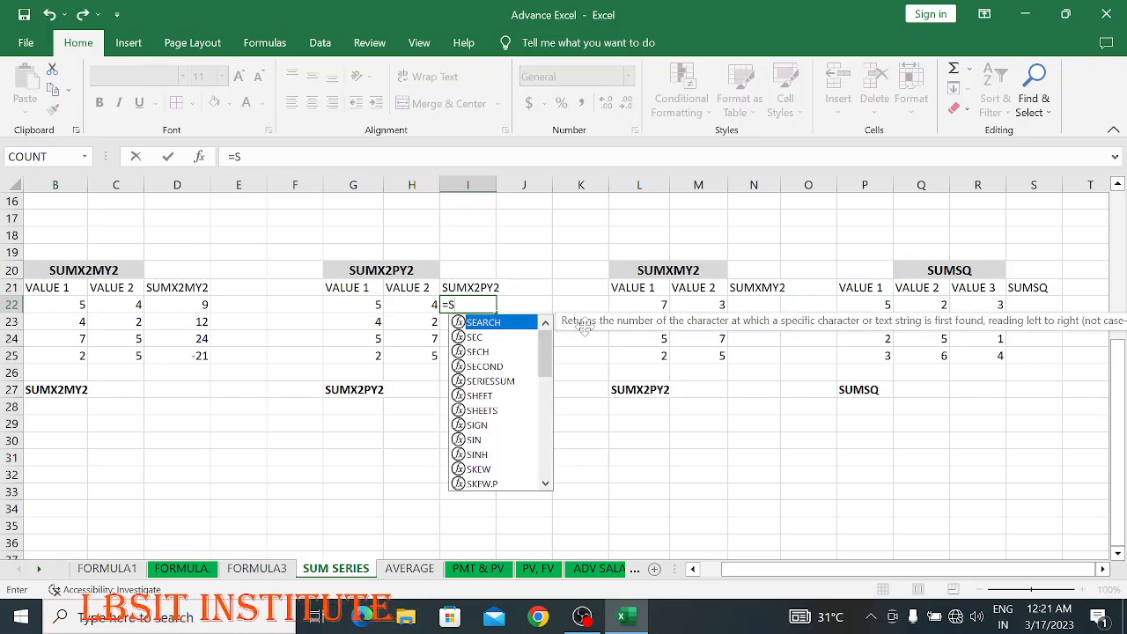
text(UMX)
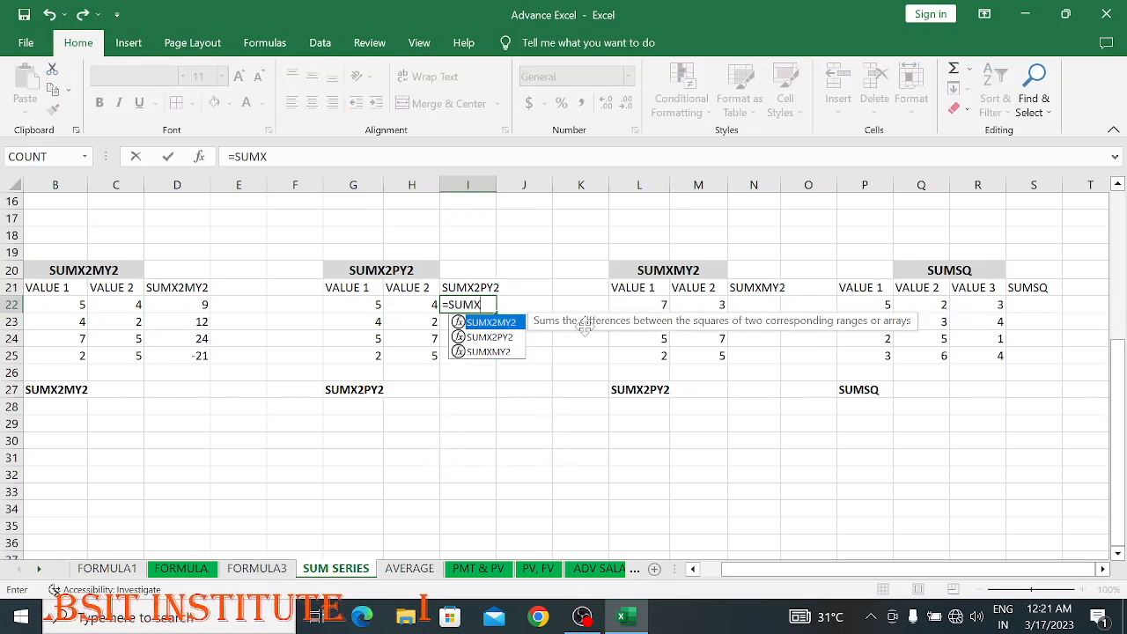
text(2PY2)
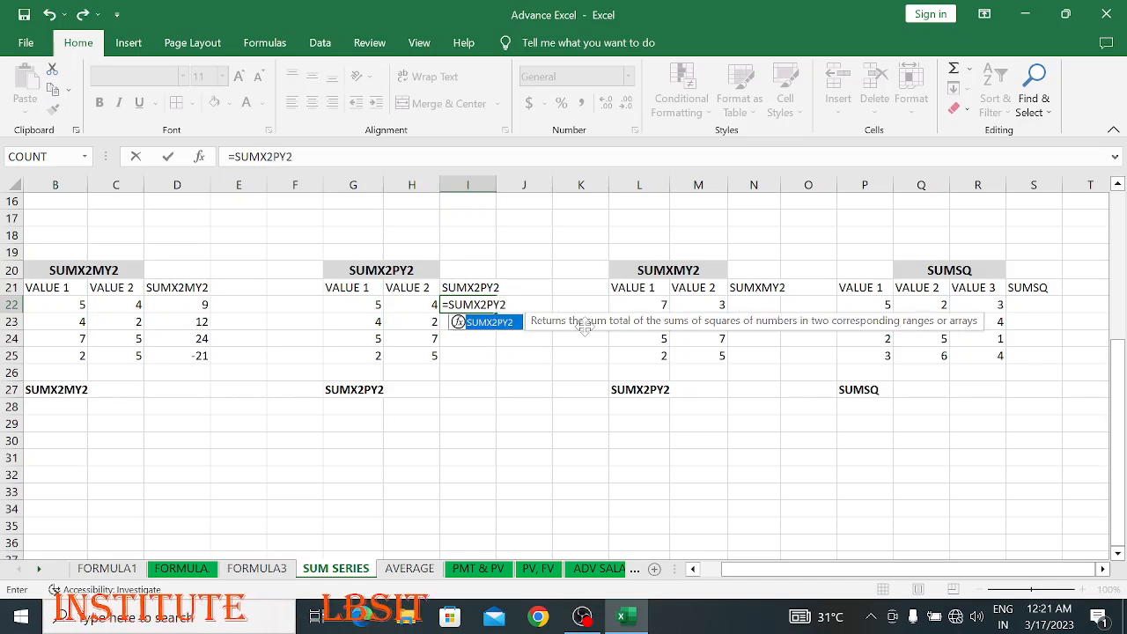
text(()
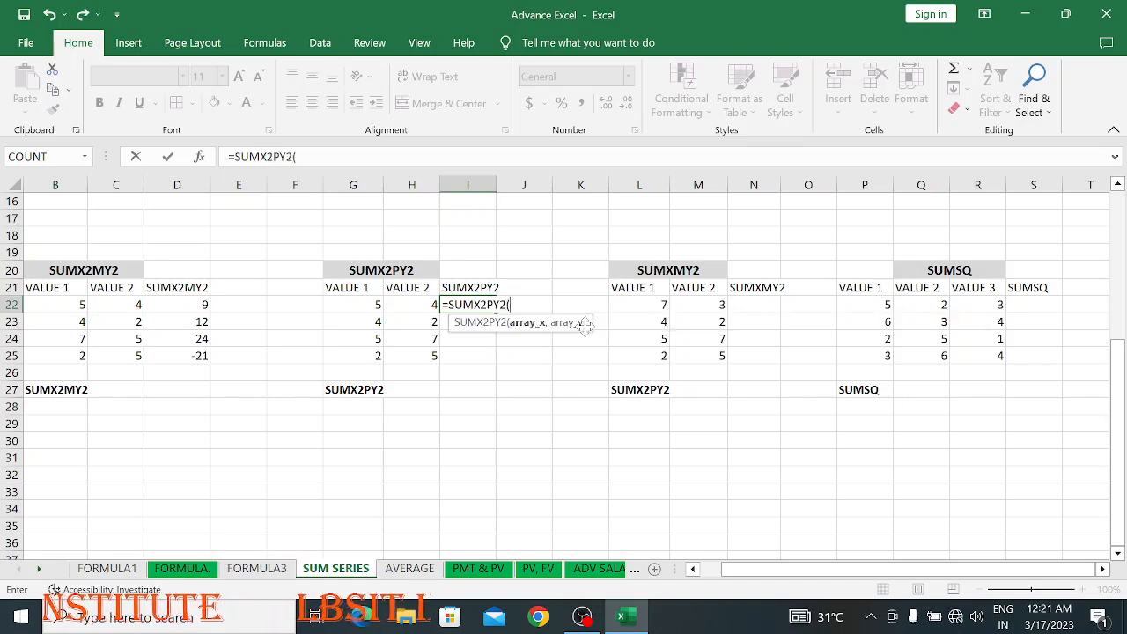
click(352, 304)
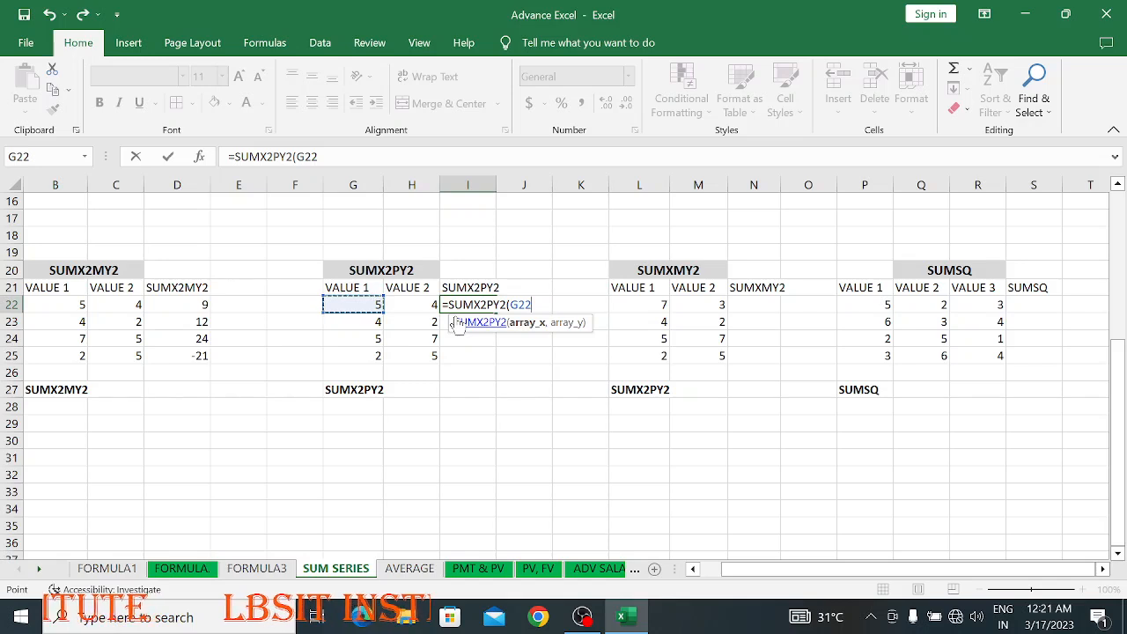
text(,)
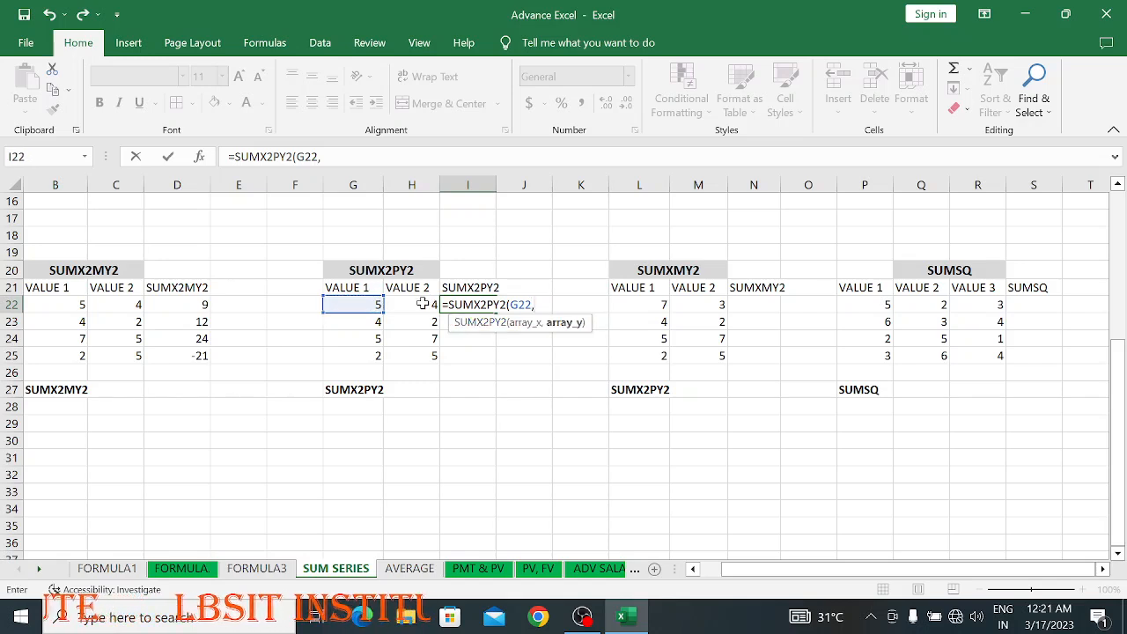
click(418, 305)
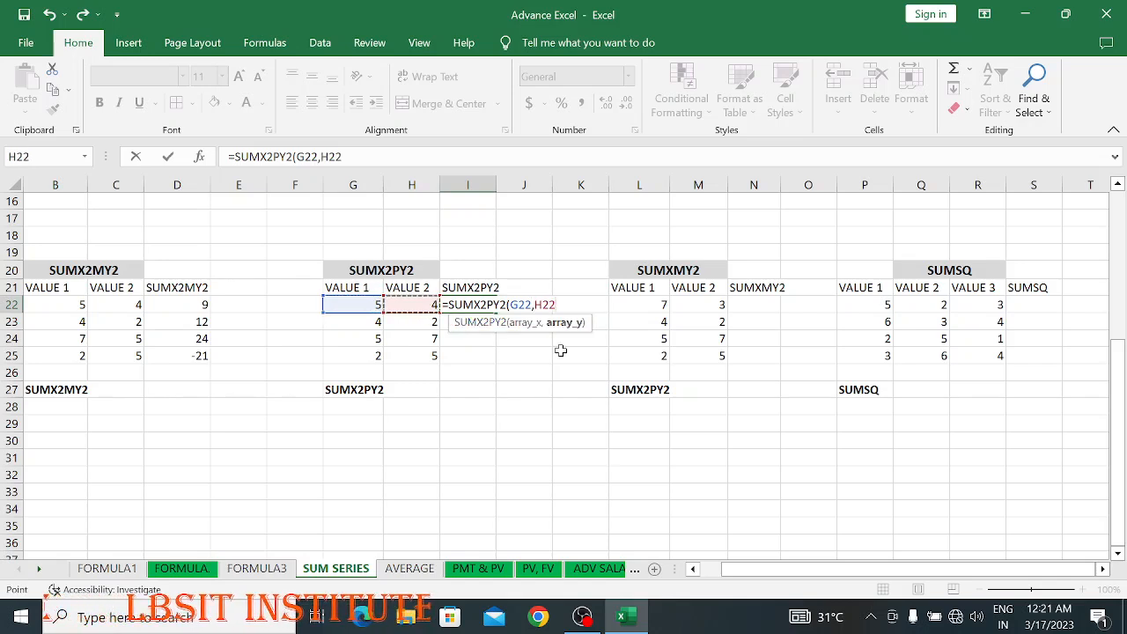
text())
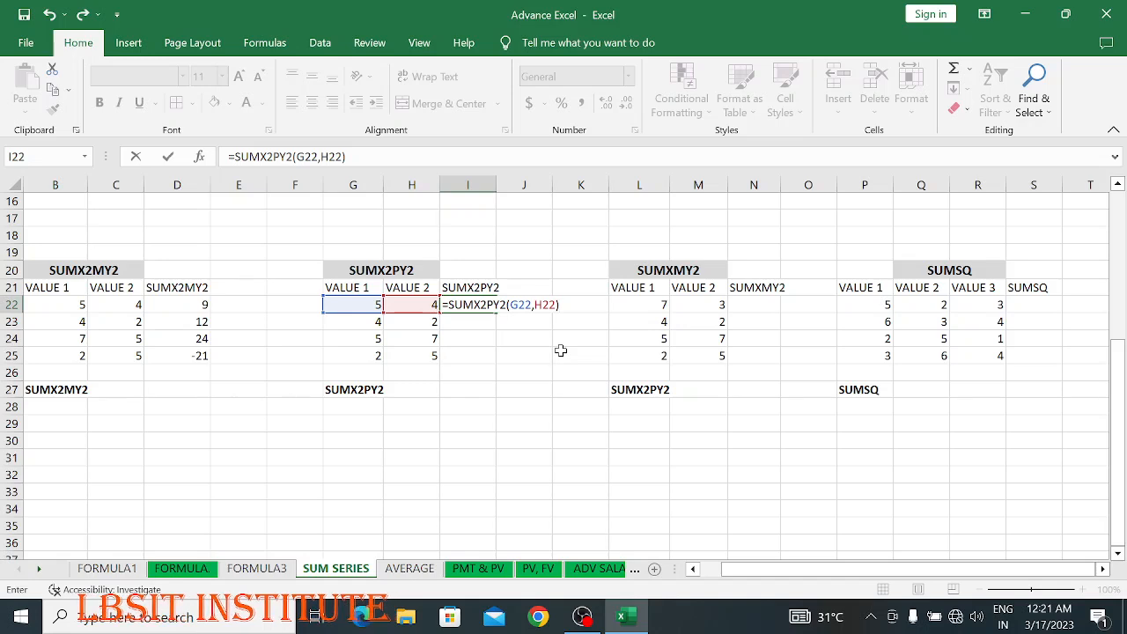
key(Return)
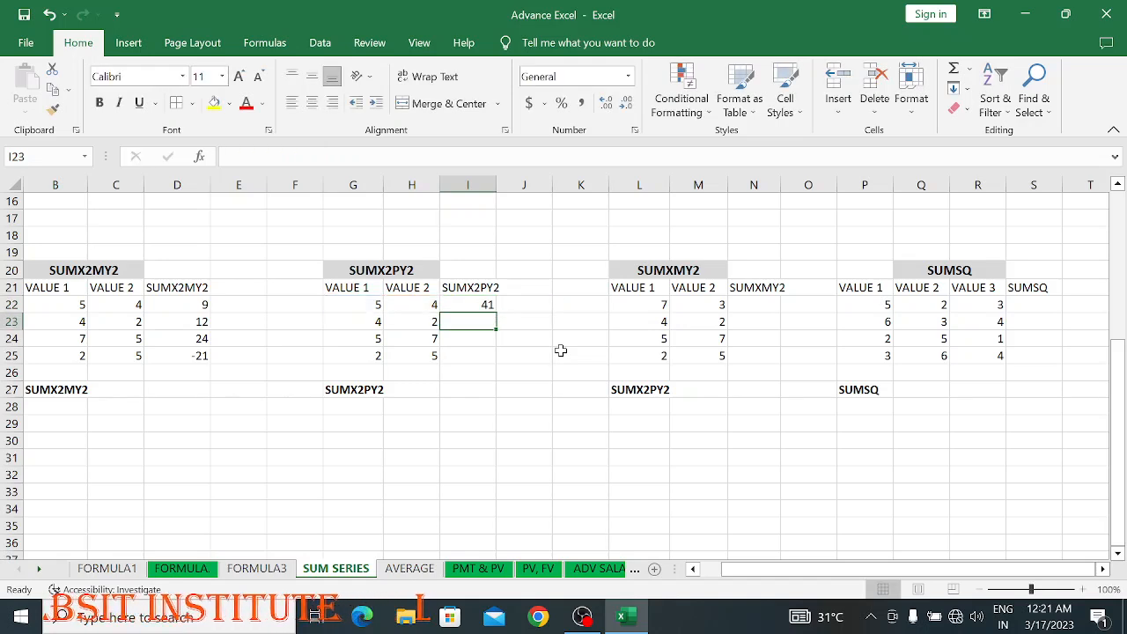
Step: Calculate the sum of squares manually in cell H28 with the formula =25+16
key(Up)
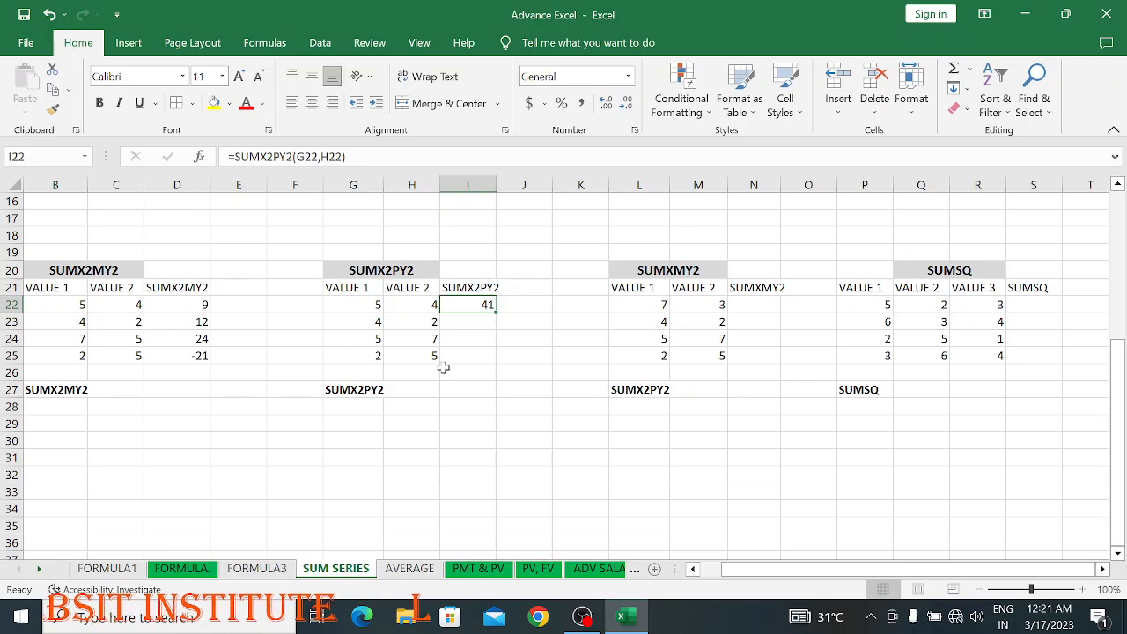
click(359, 307)
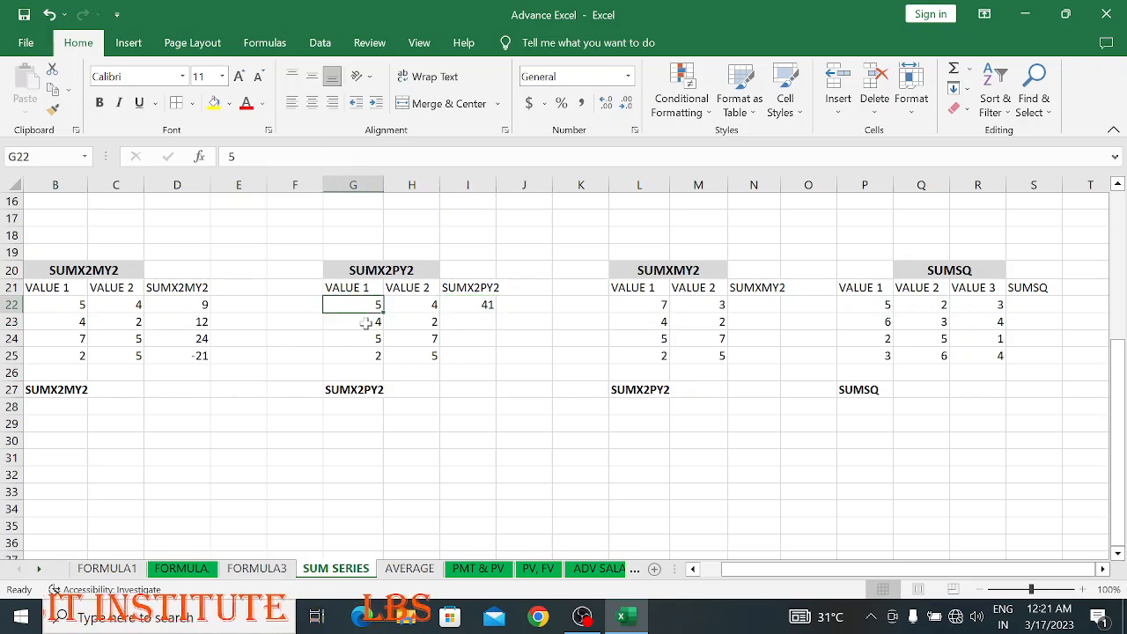
click(422, 395)
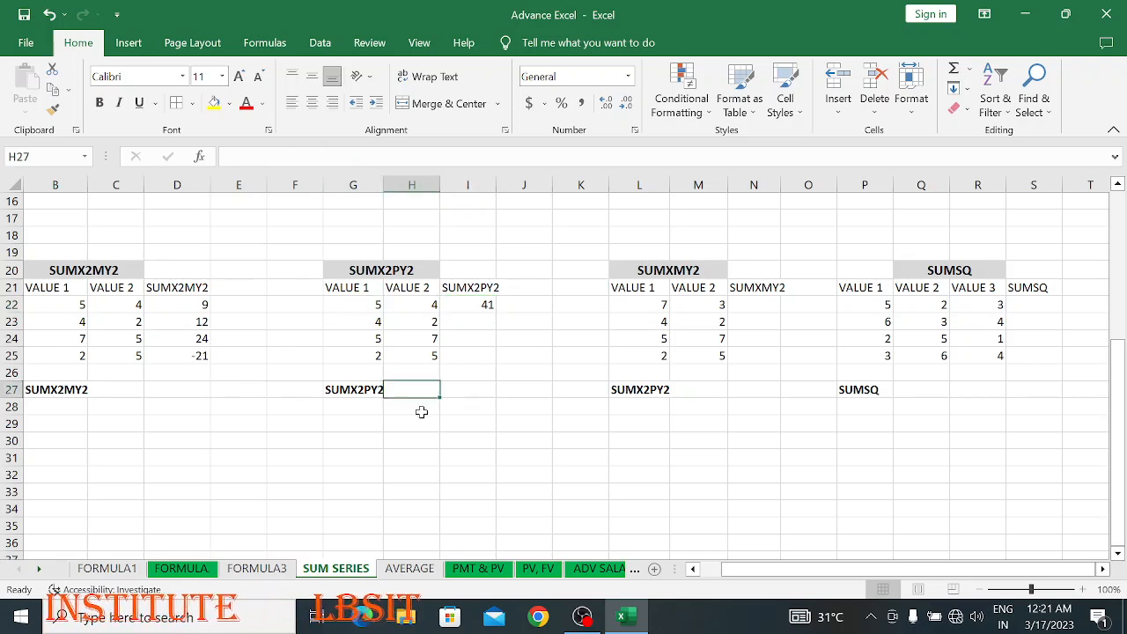
click(422, 412)
text(=25+)
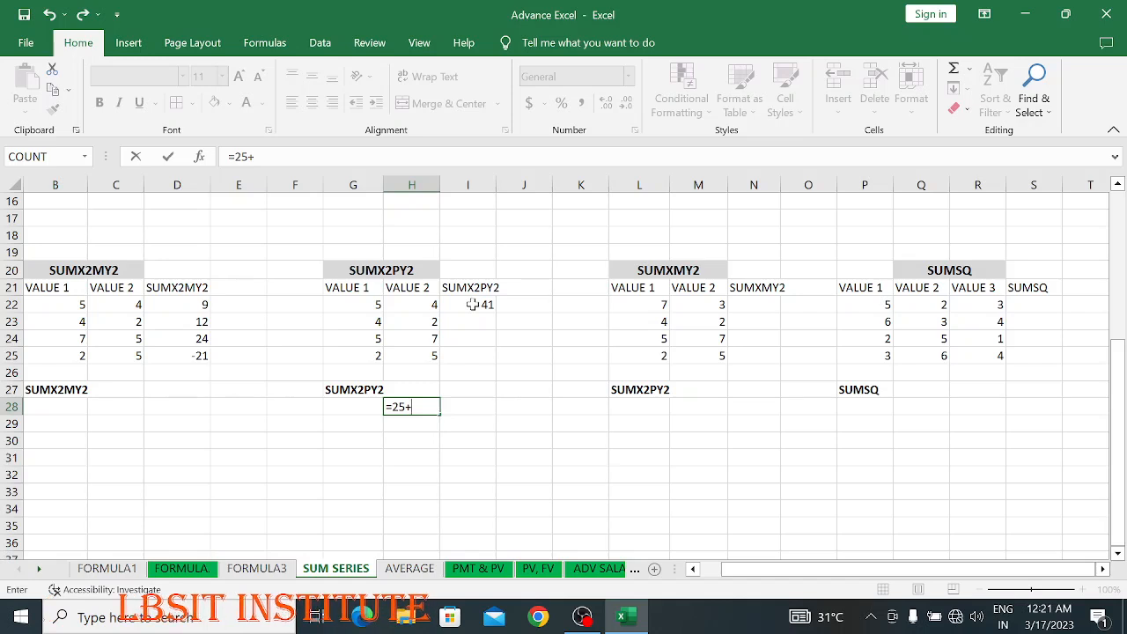
text(16)
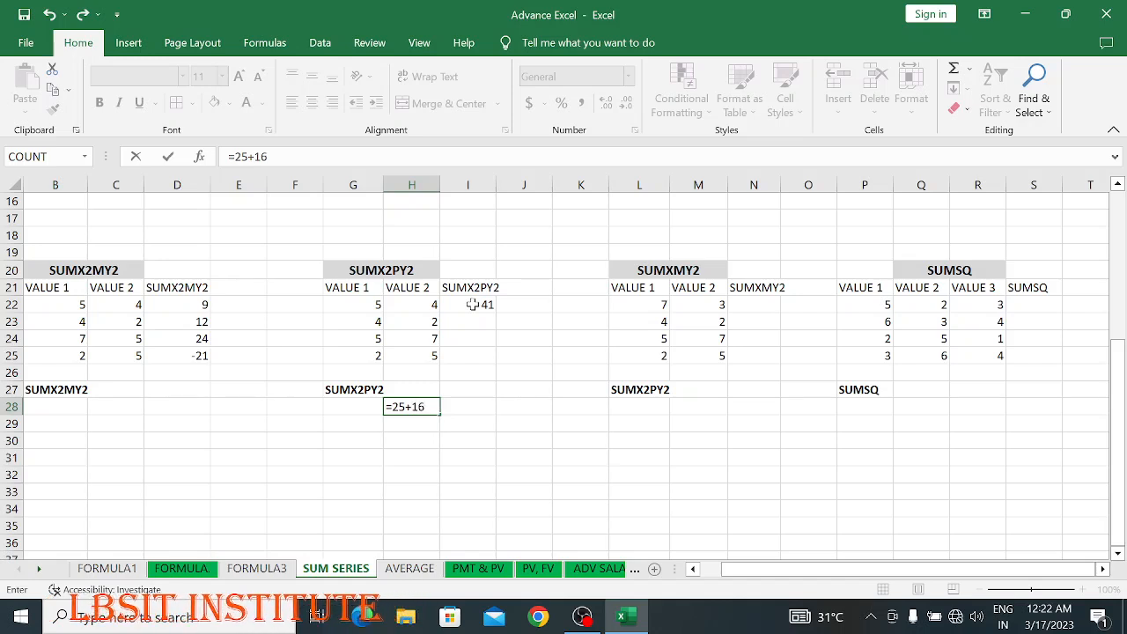
key(Return)
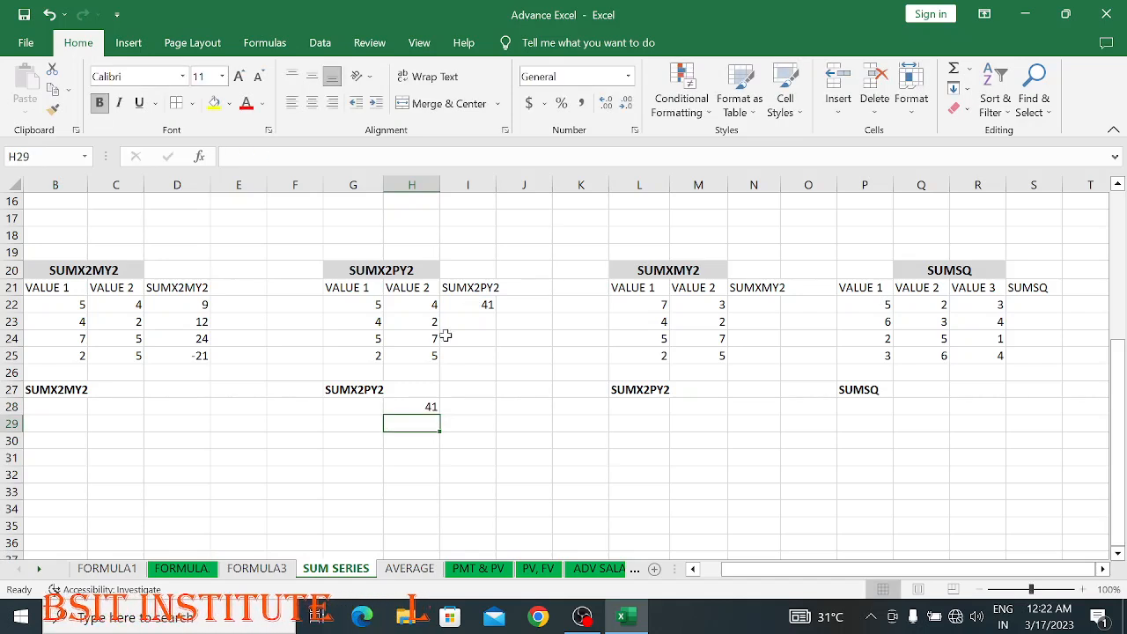
Step: Compare the manual calculation in H28 with the SUMX2PY2 result in I22 and its source values in G22 and H22
click(429, 411)
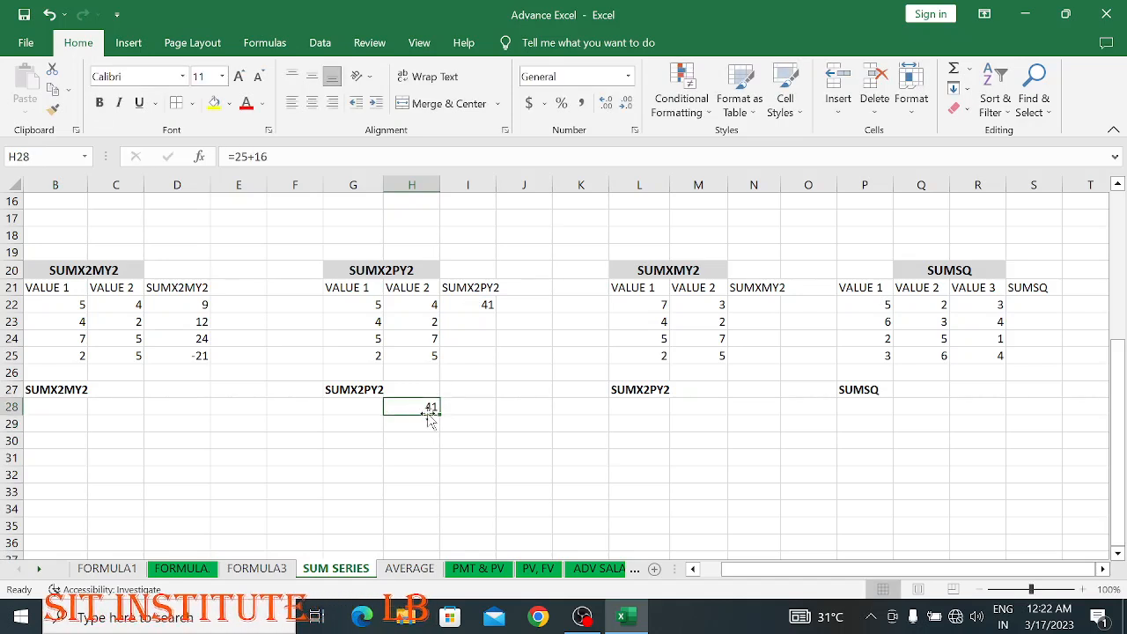
click(480, 303)
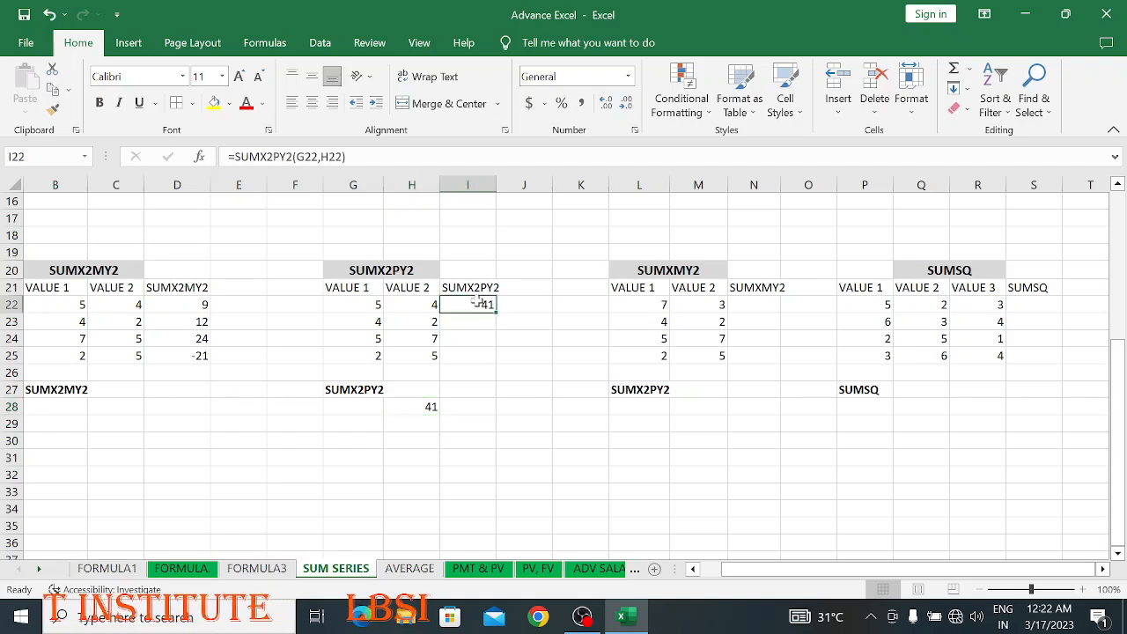
click(364, 305)
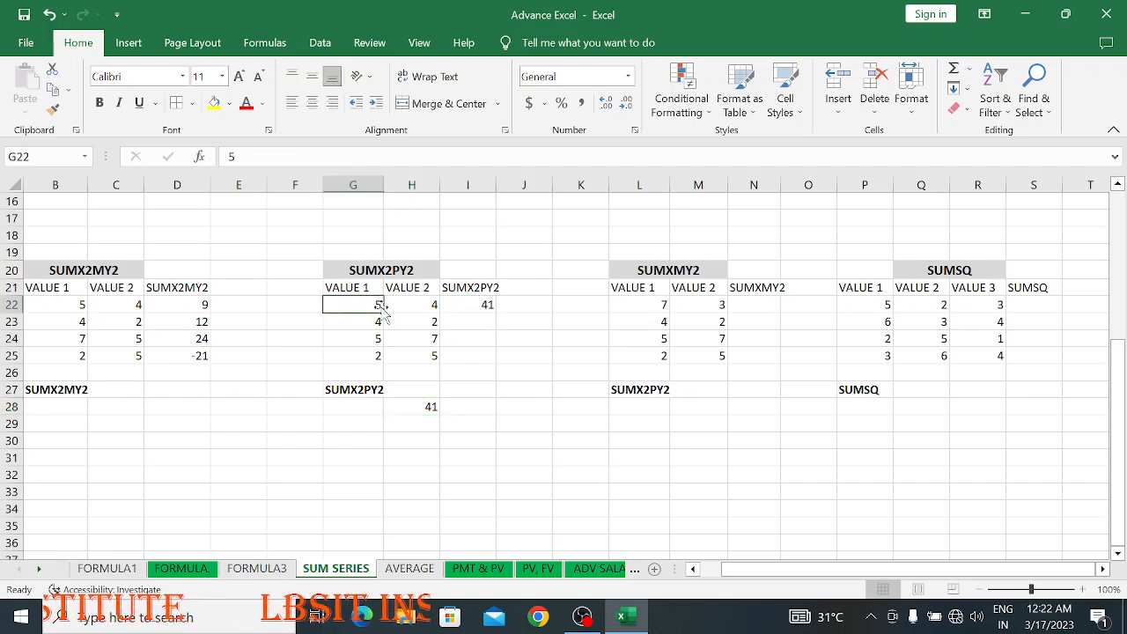
click(411, 304)
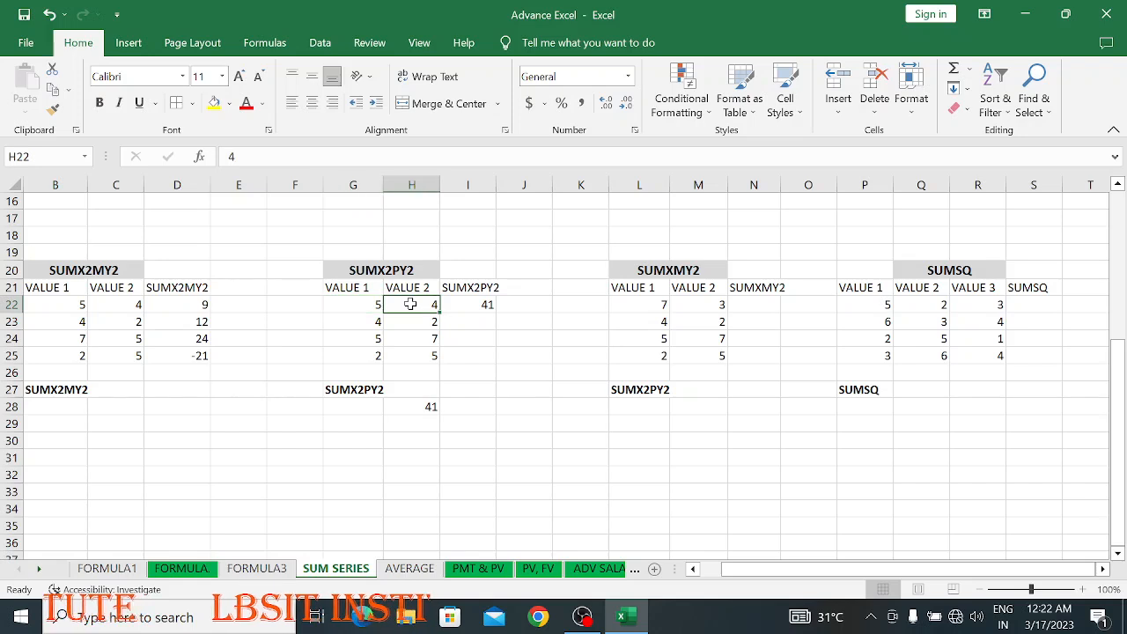
Step: Copy the SUMX2PY2 formula from I22 down to I25 and clear the manual calculation from cell H28
click(480, 306)
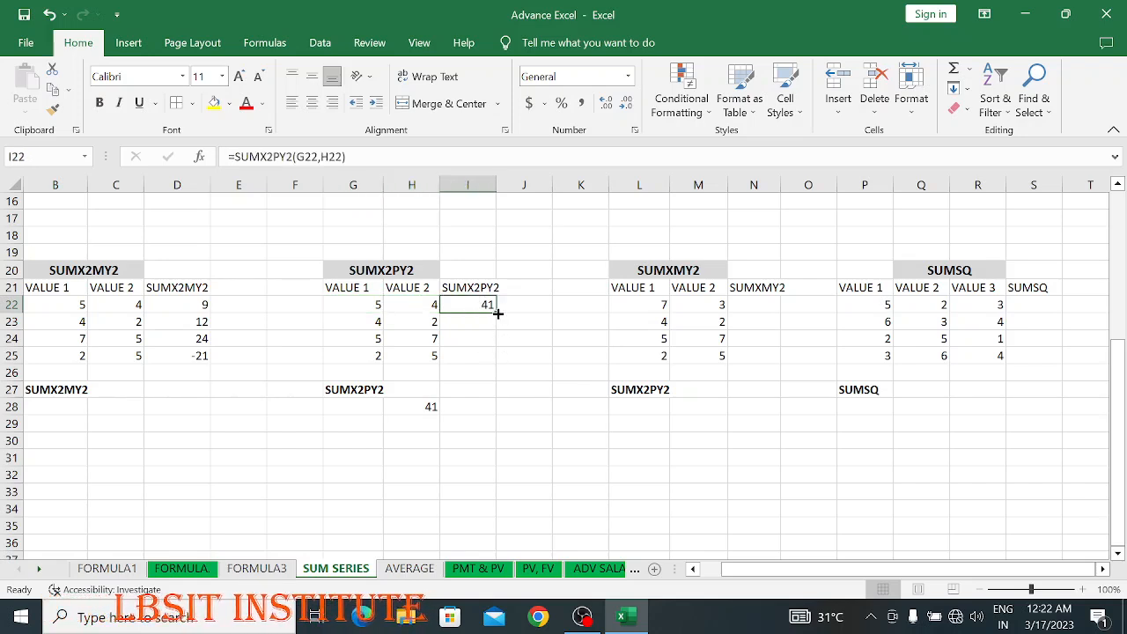
drag(498, 313, 501, 363)
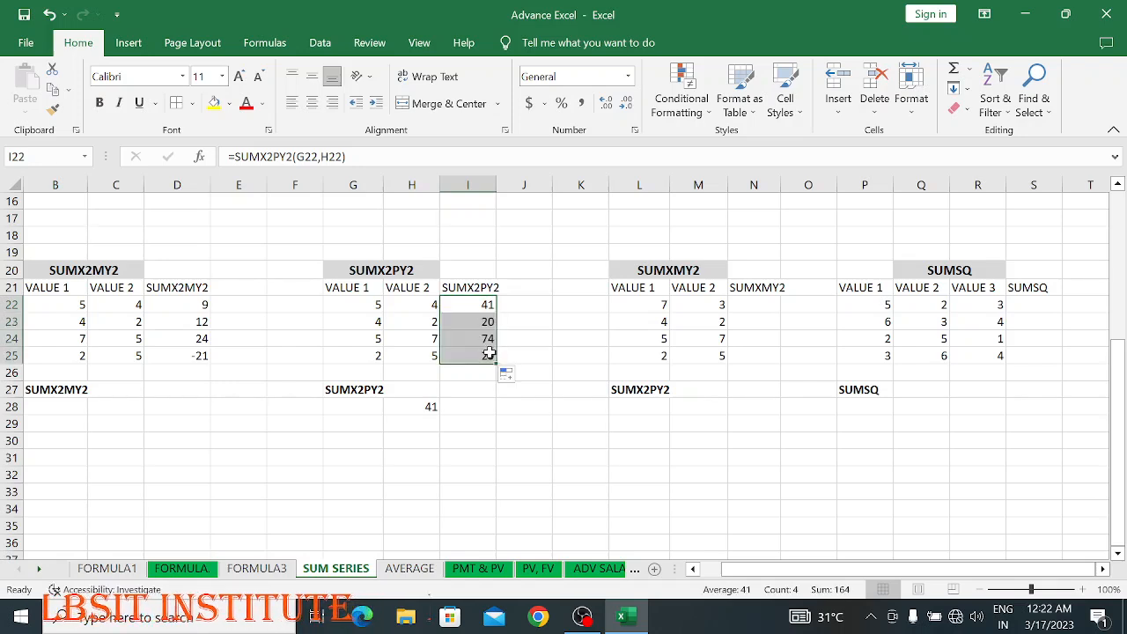
click(429, 409)
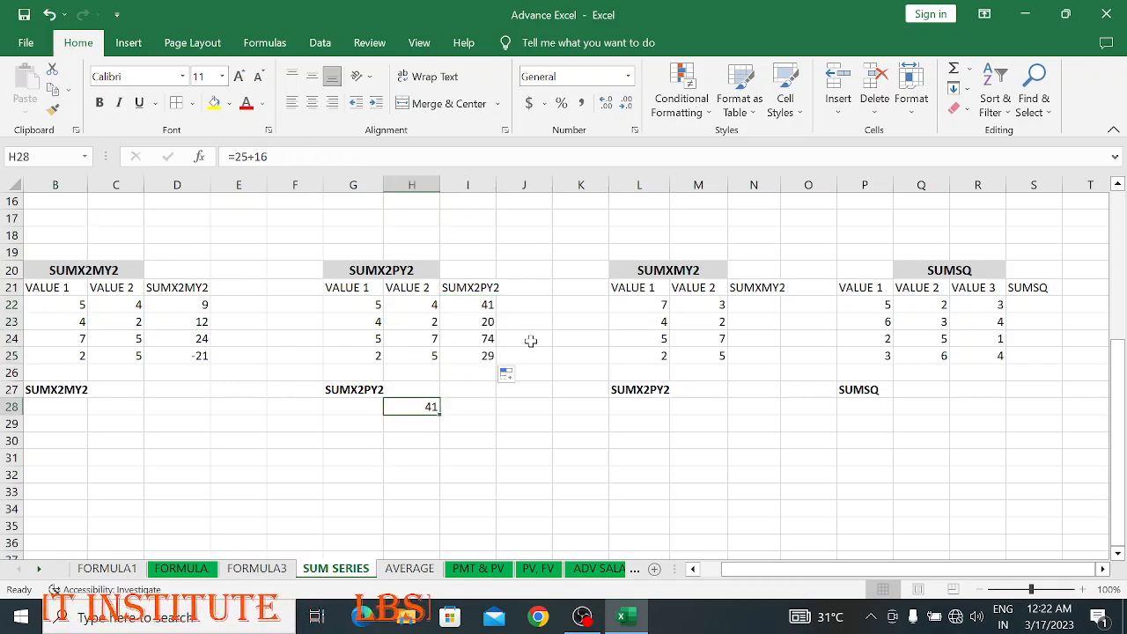
key(Delete)
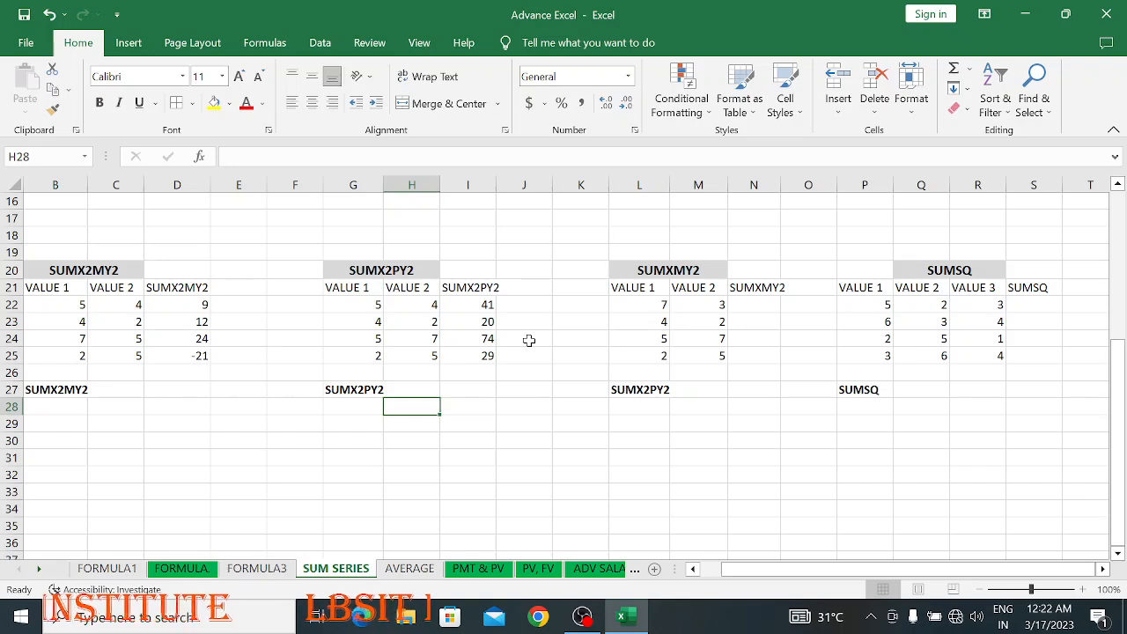
Step: Calculate the squared difference of the first SUMXMY2 value pair in cell N22 with the formula =SUMXMY2(L22,M22)
click(662, 271)
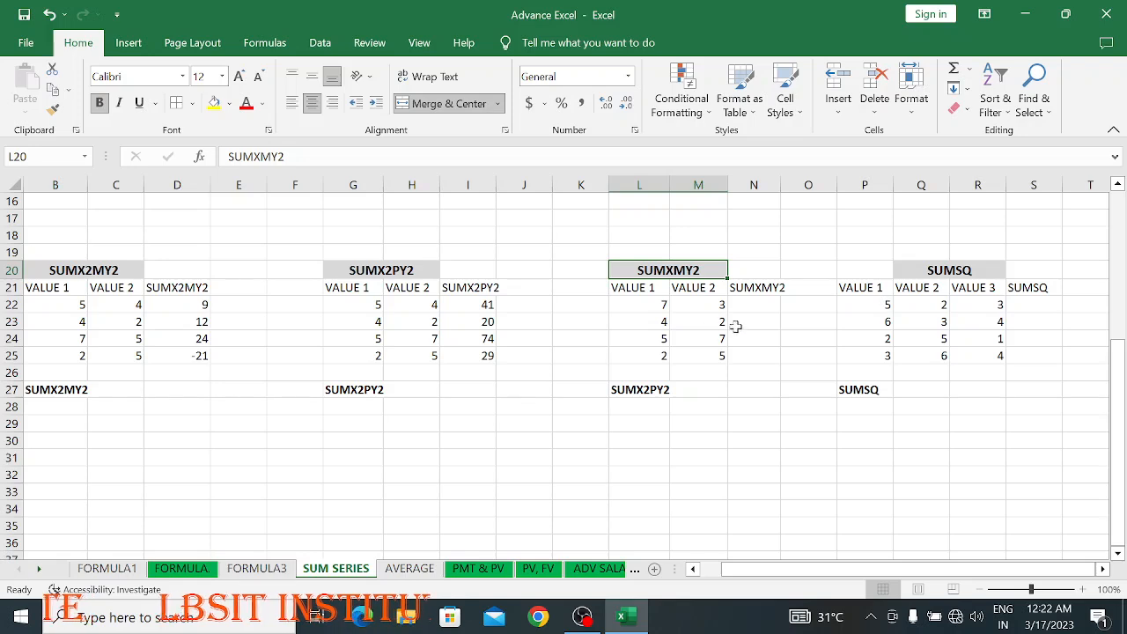
click(635, 304)
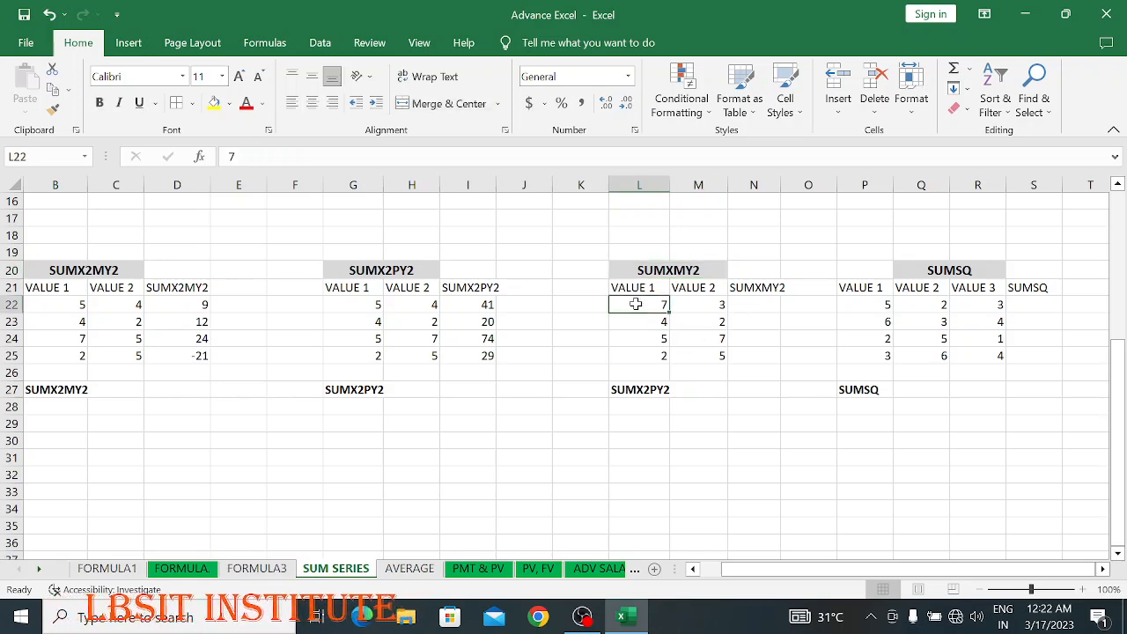
click(713, 304)
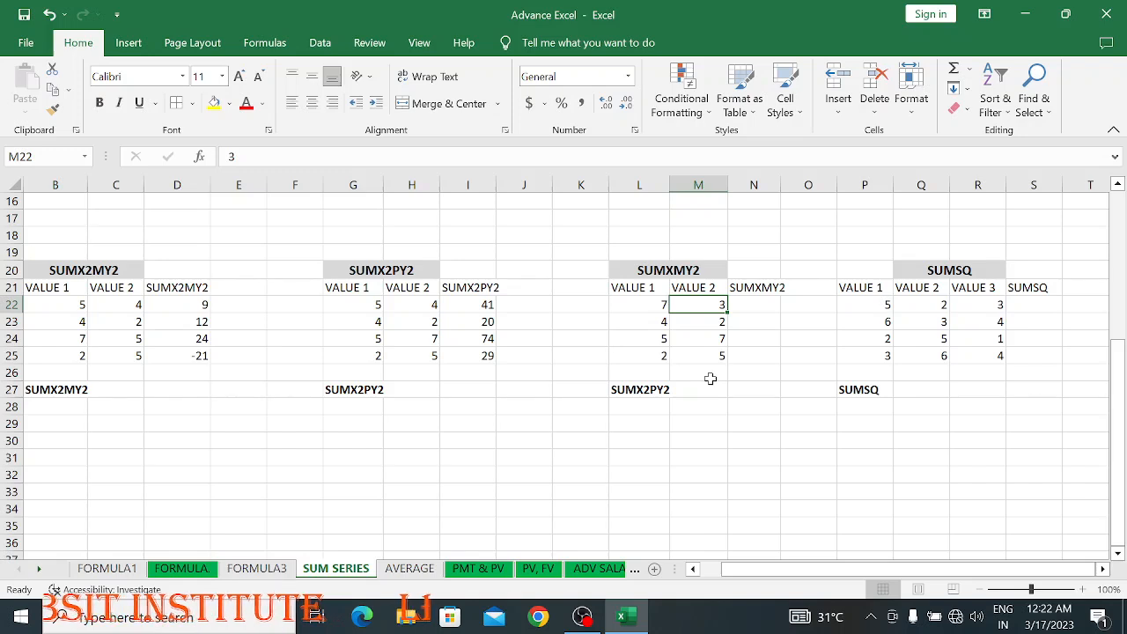
click(767, 304)
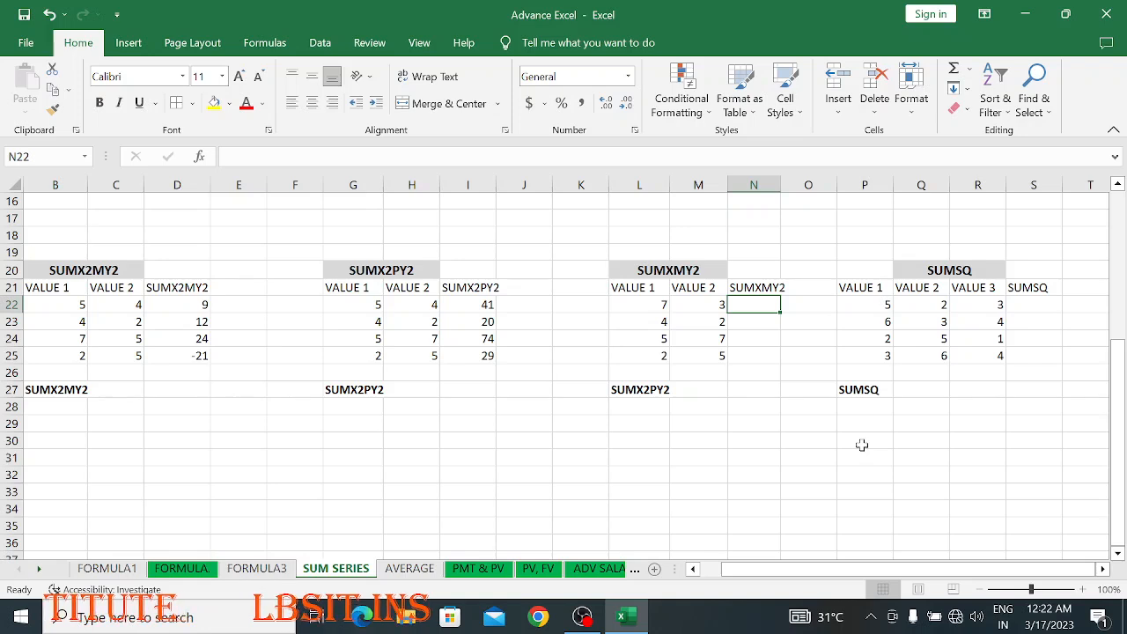
text(=)
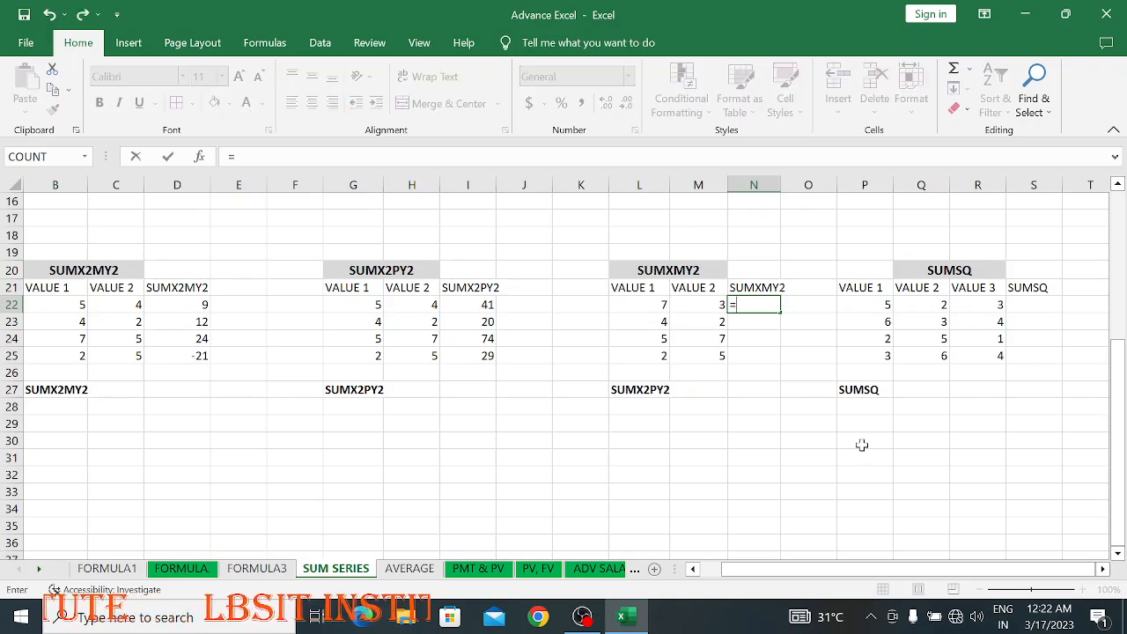
text(SUMX)
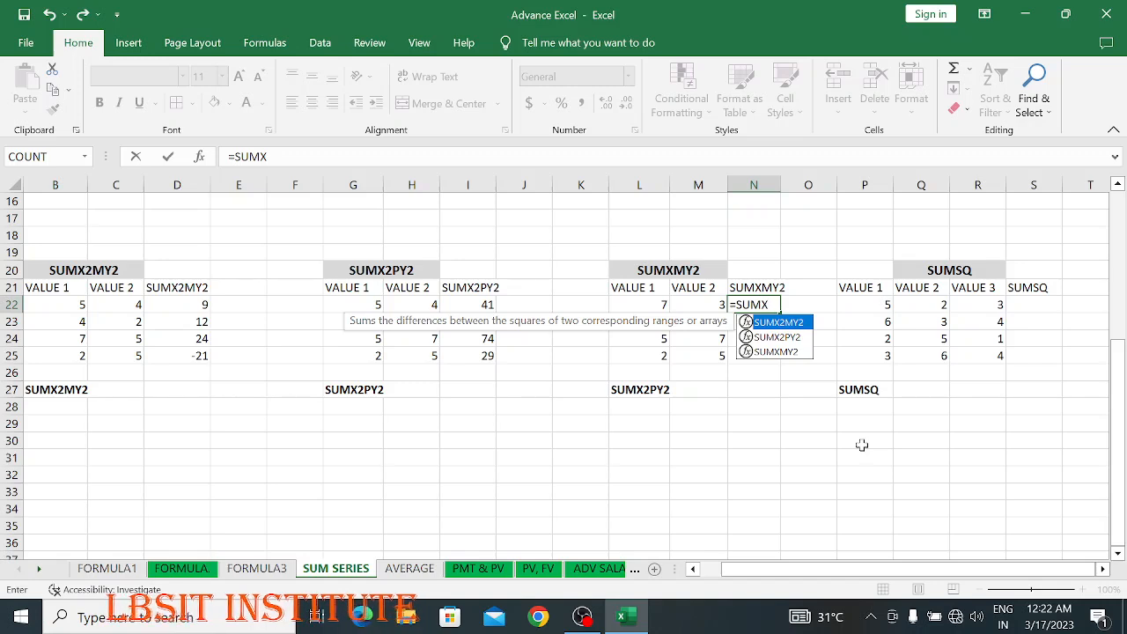
text(MY2)
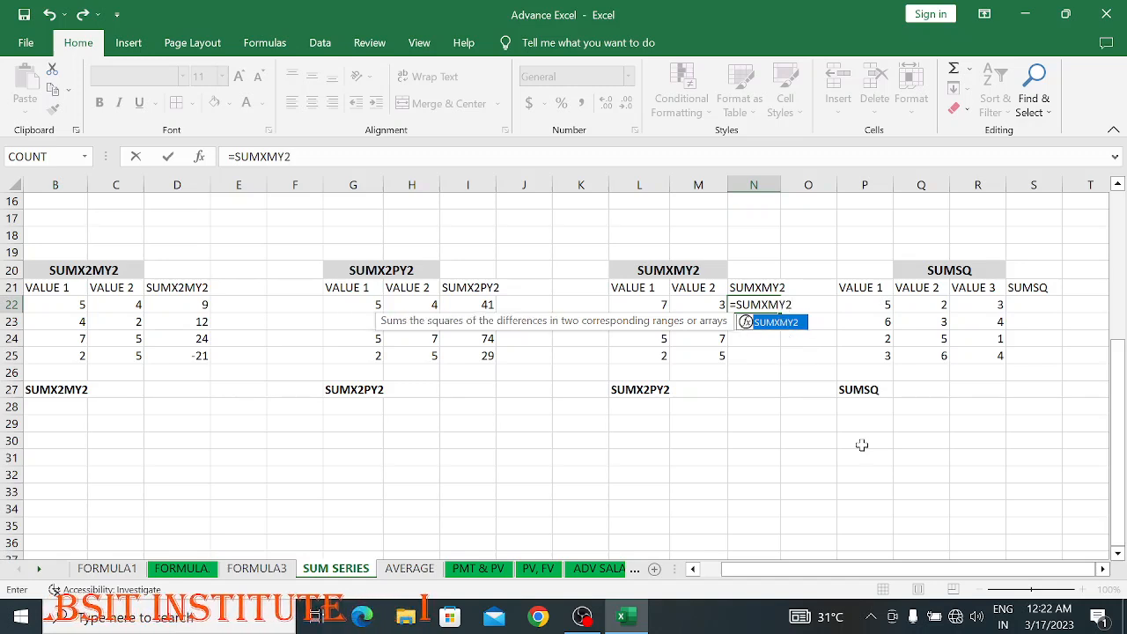
key(Tab)
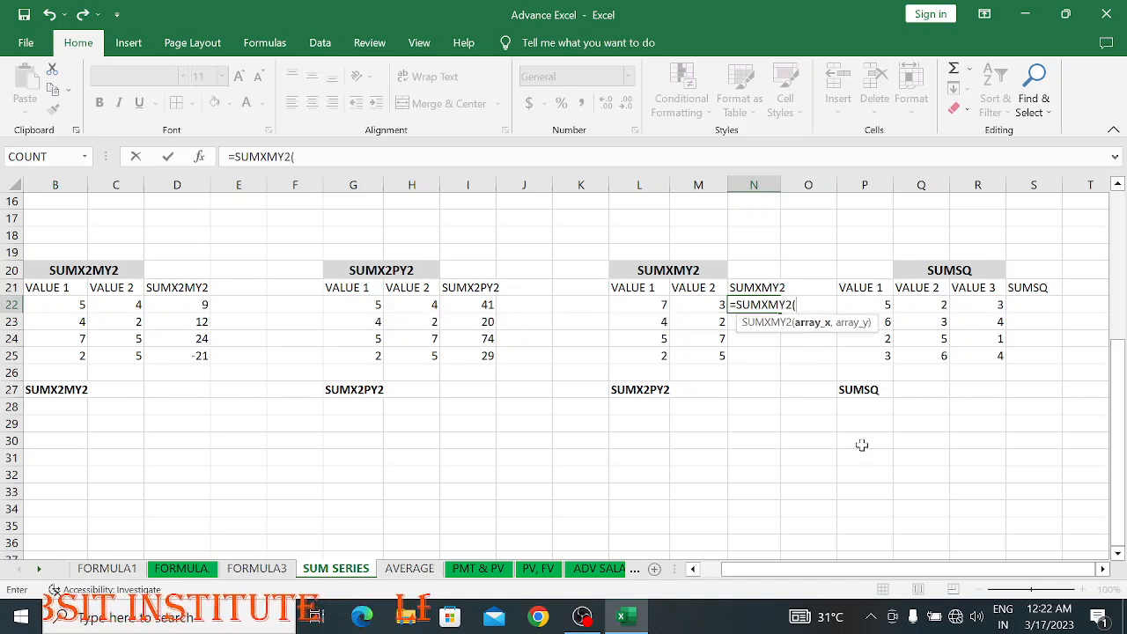
click(640, 302)
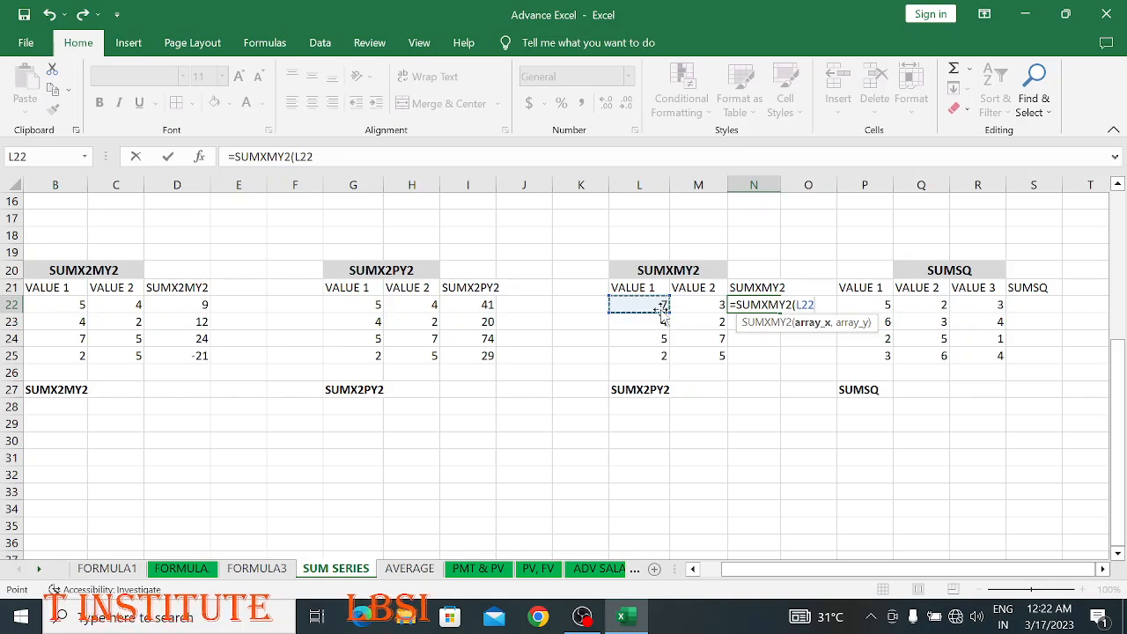
text(,)
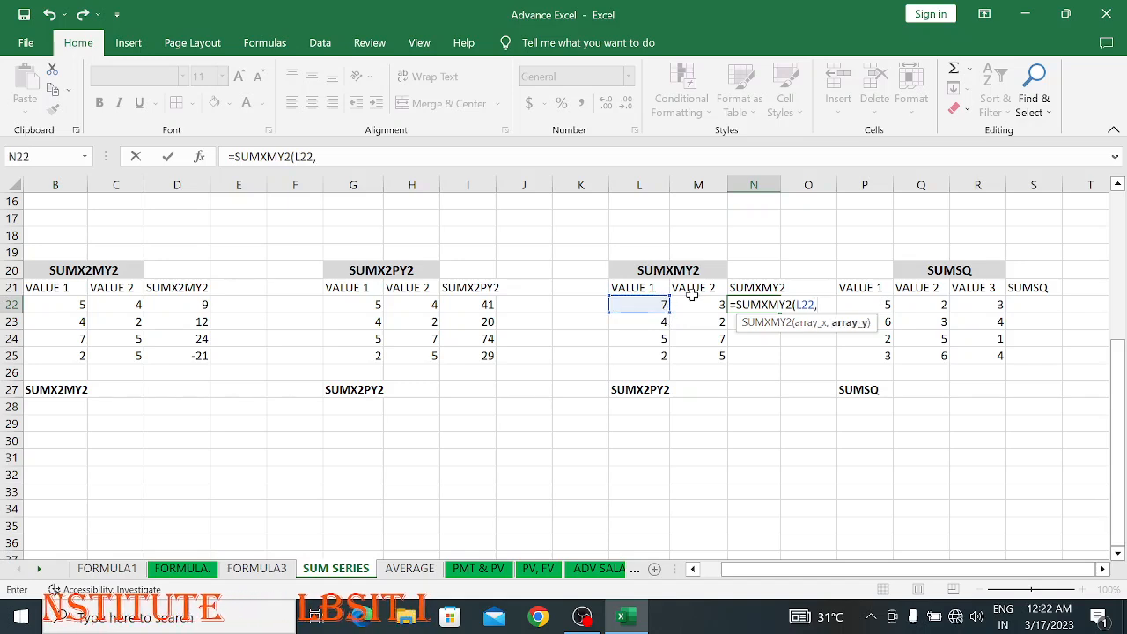
click(701, 301)
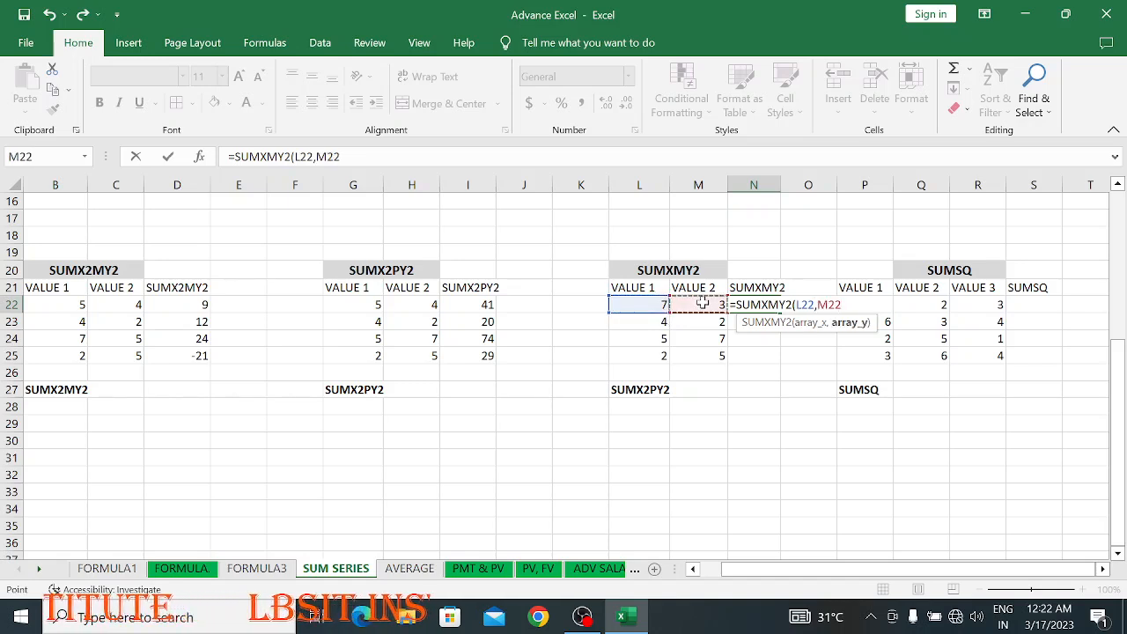
text())
key(Return)
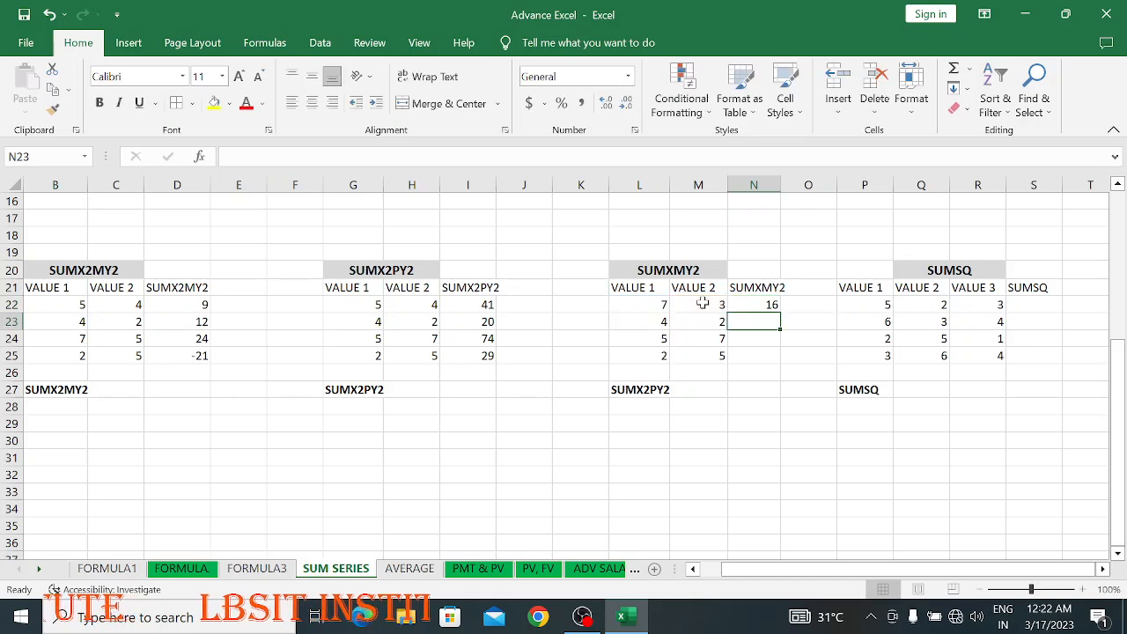
Step: Check the SUMXMY2 result in N22 against its source values in L22 and M22
click(767, 305)
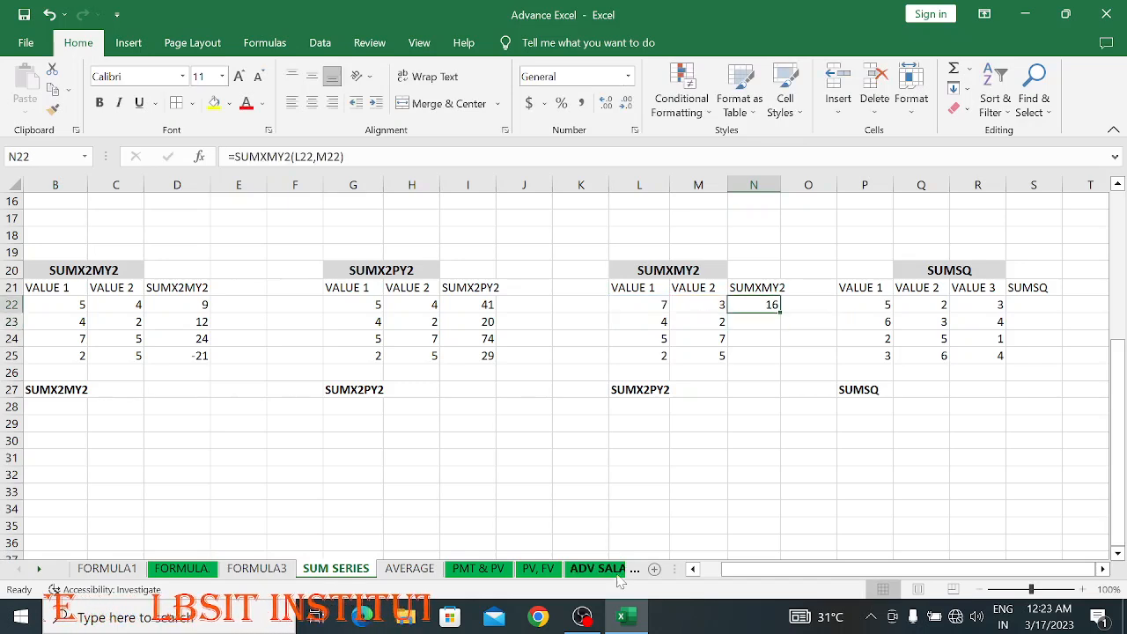
click(585, 618)
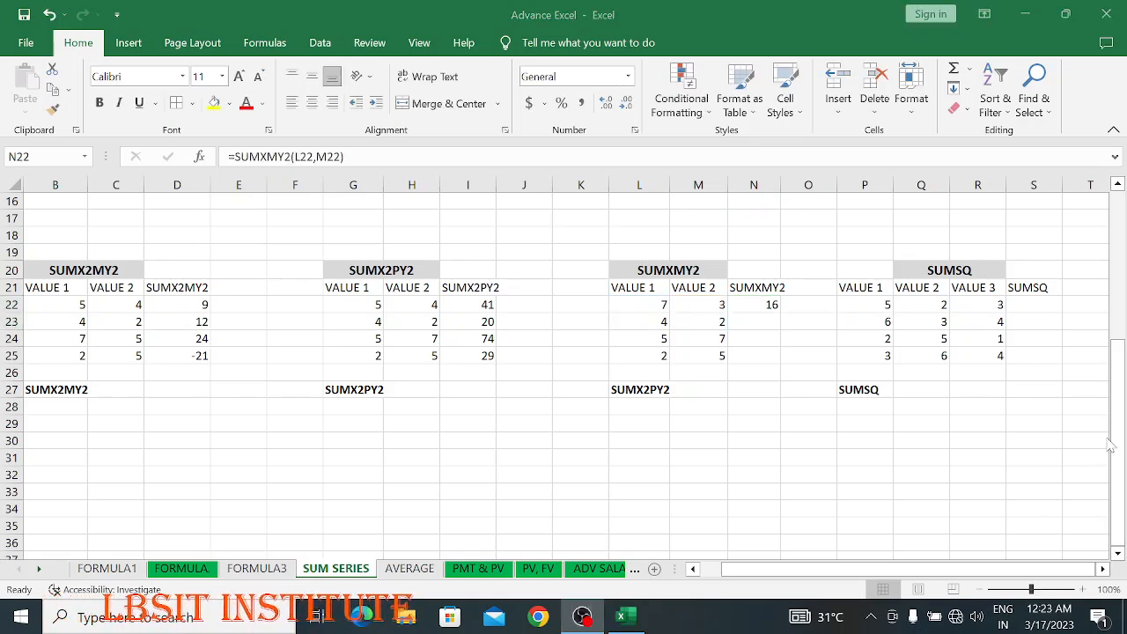
click(626, 618)
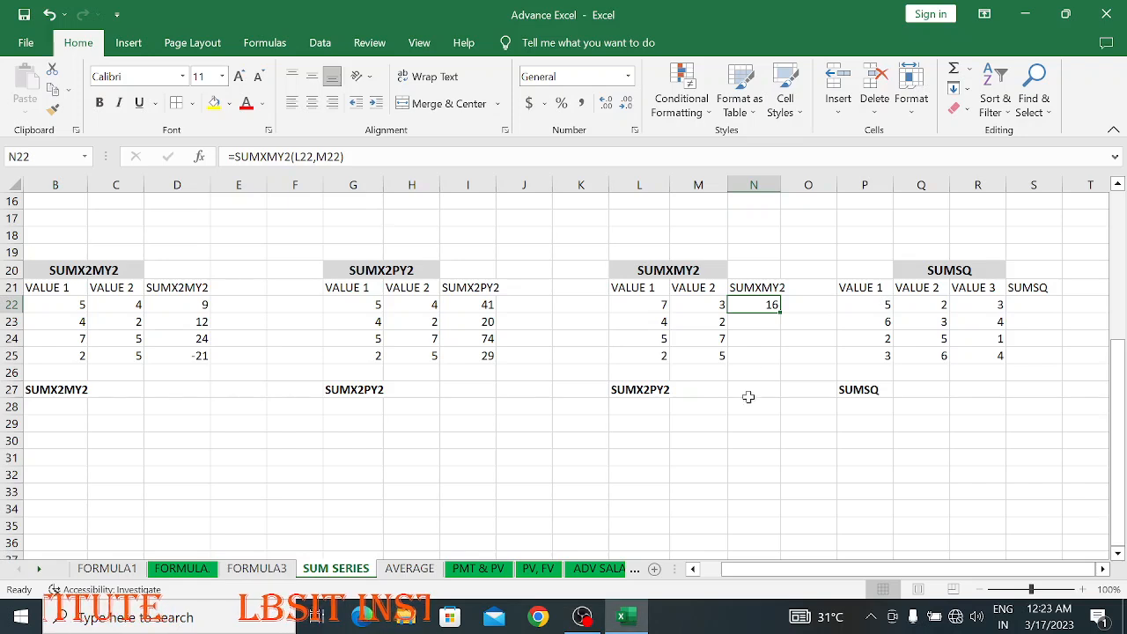
click(649, 305)
click(705, 304)
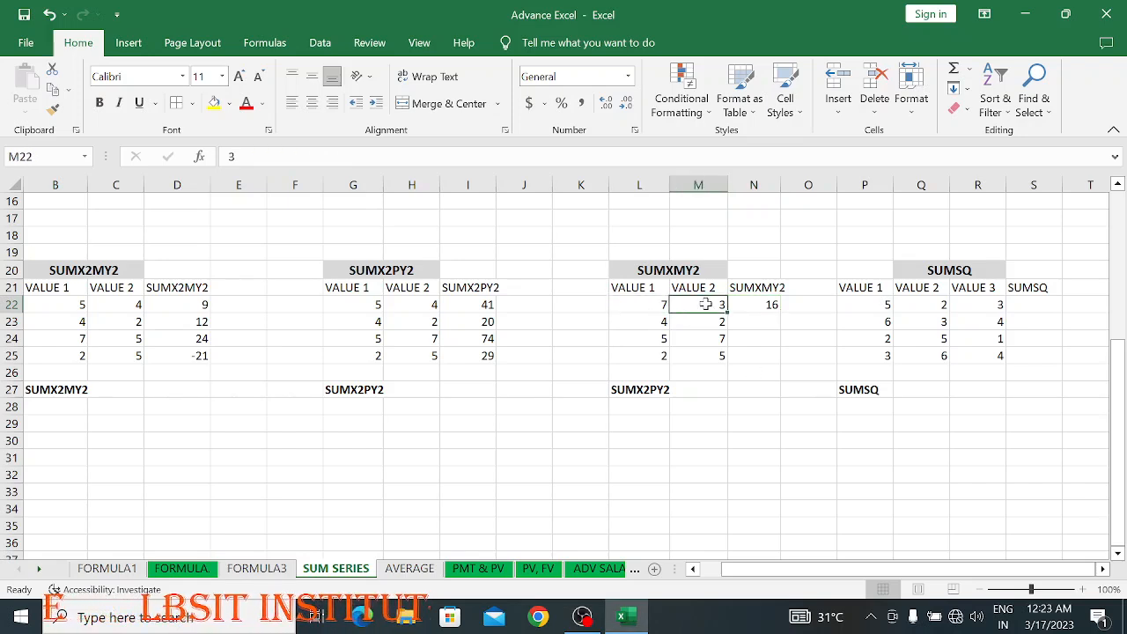
click(643, 302)
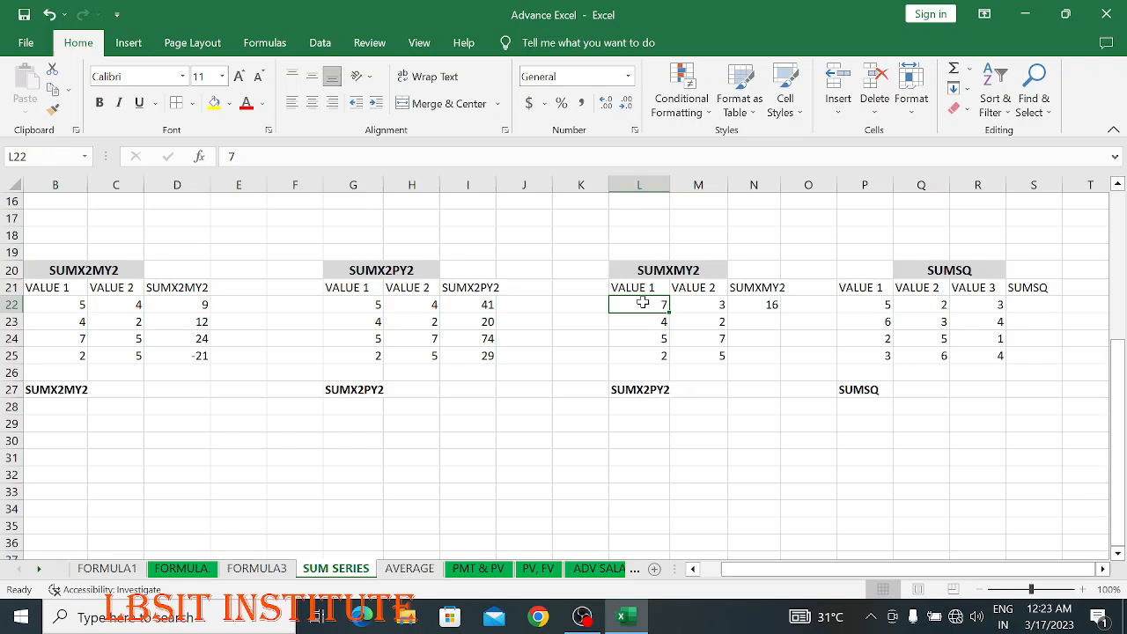
click(717, 305)
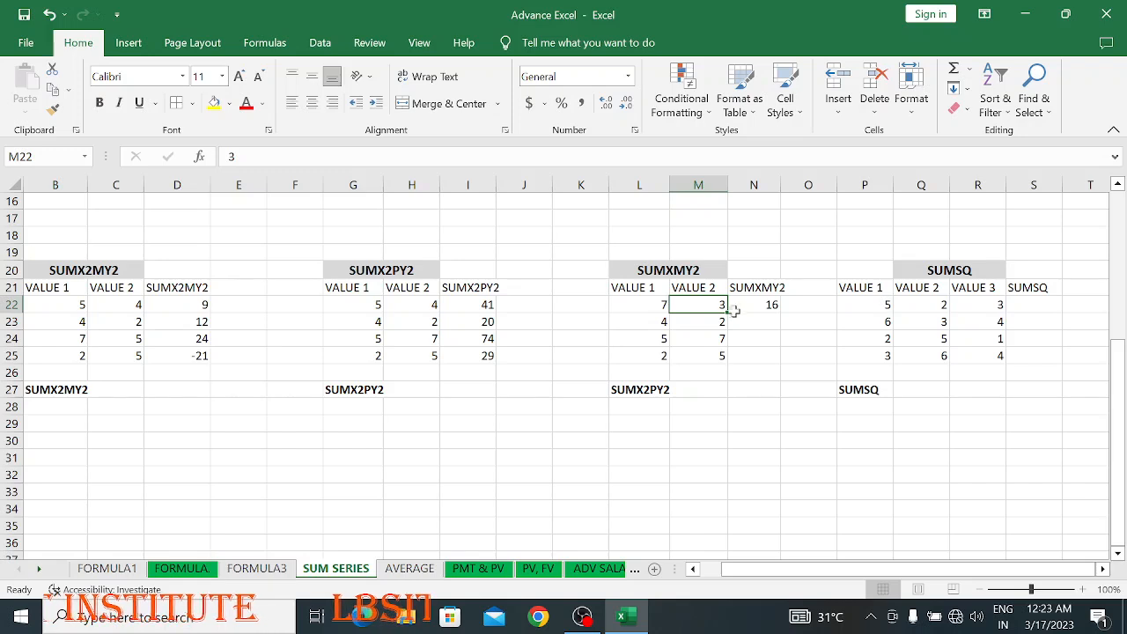
Step: Copy the SUMXMY2 formula from N22 down to N25
click(768, 304)
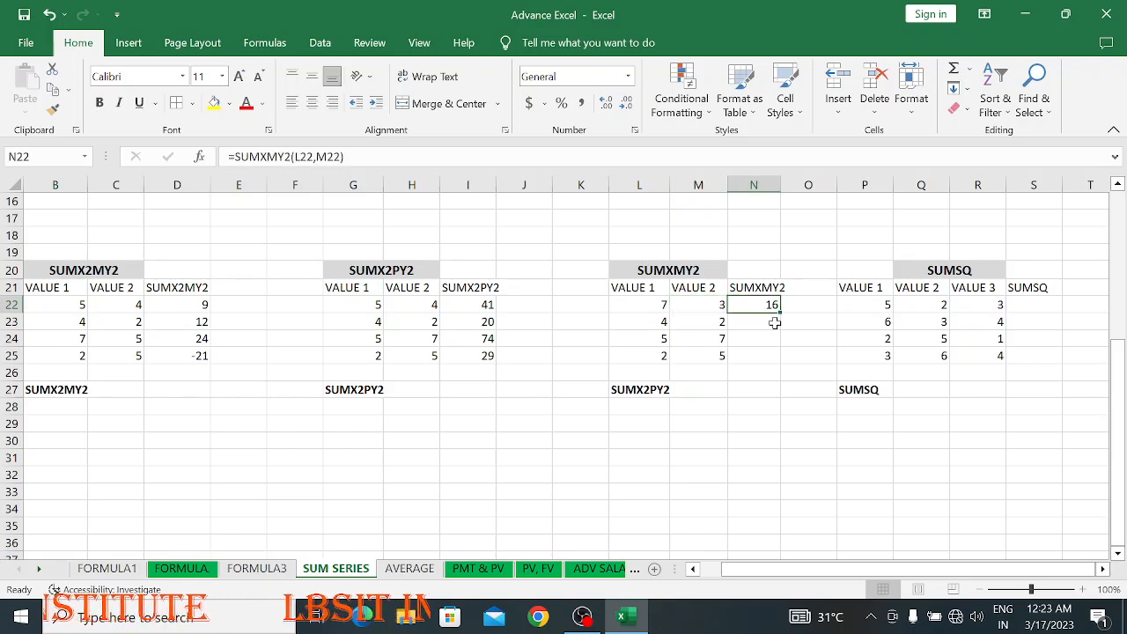
drag(780, 314, 780, 366)
click(762, 328)
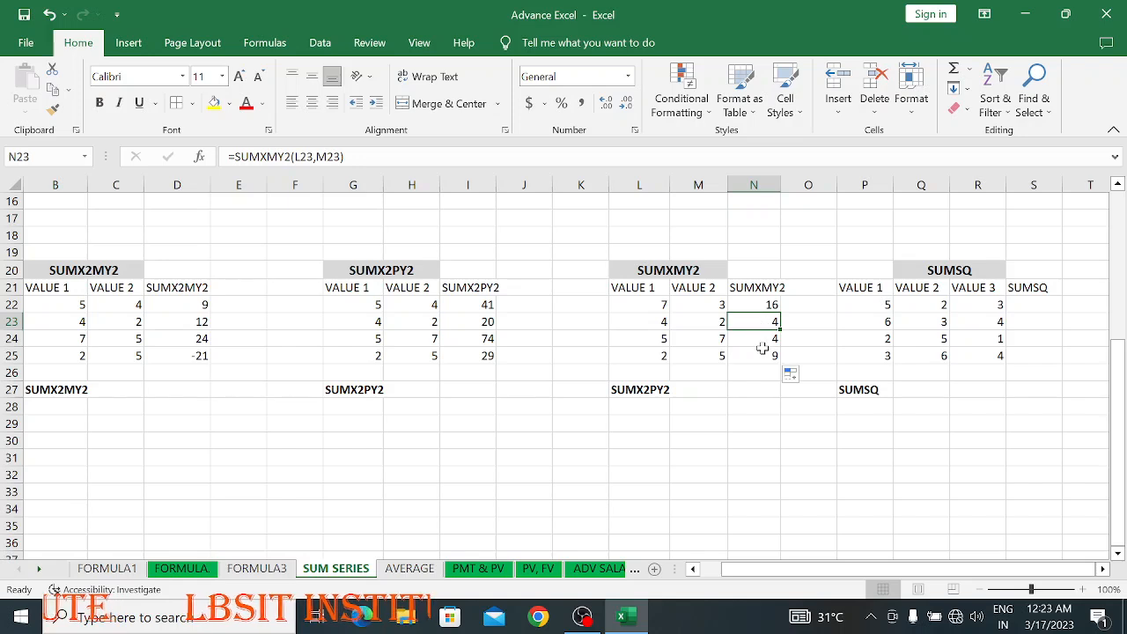
Step: Compare the SUMXMY2 results in N23 to N25 with the value pairs in columns L and M of the same rows
click(657, 321)
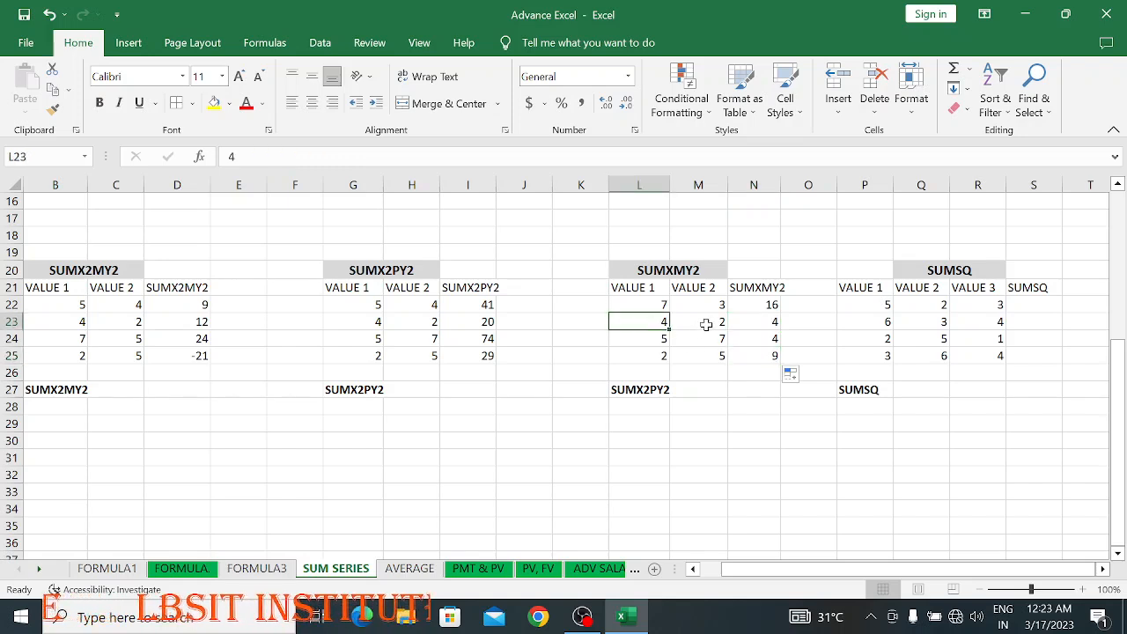
click(707, 324)
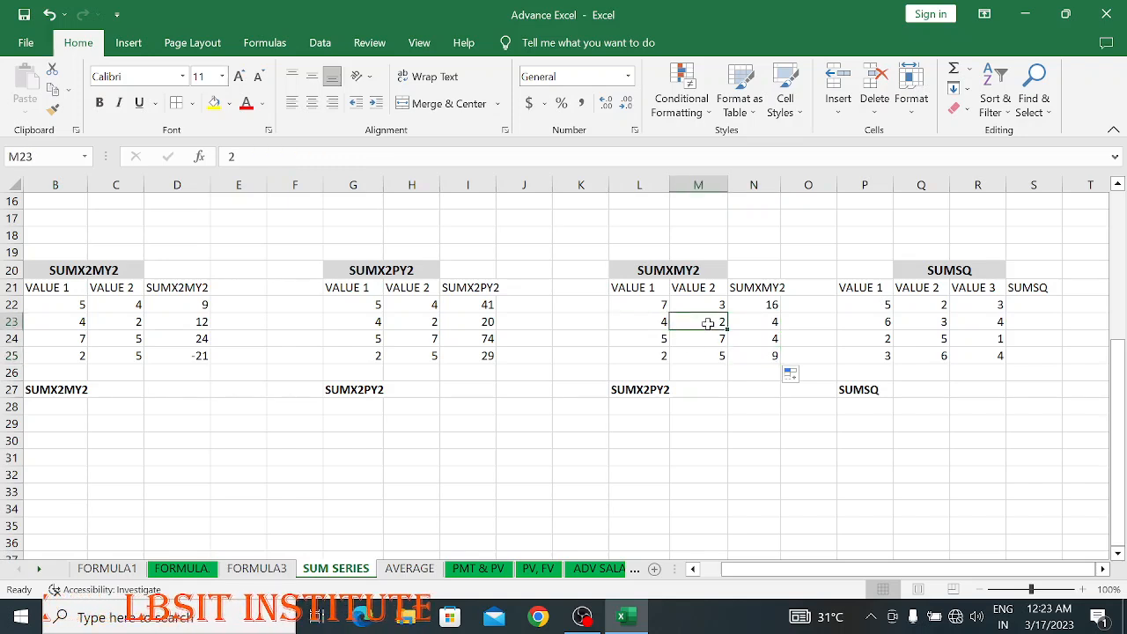
click(776, 324)
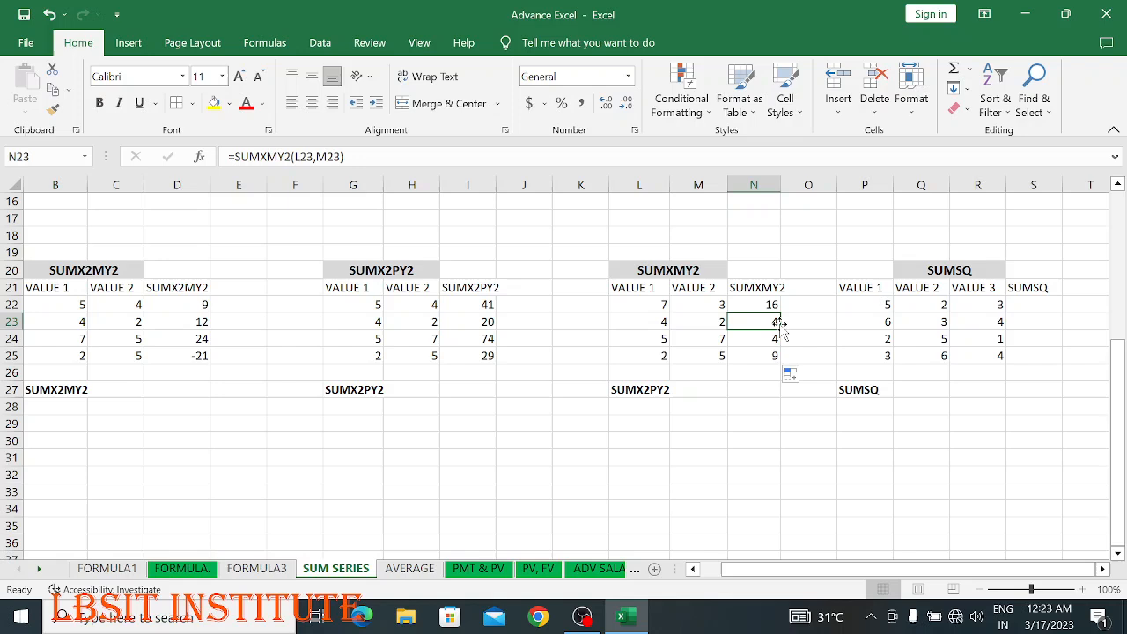
click(665, 343)
click(709, 341)
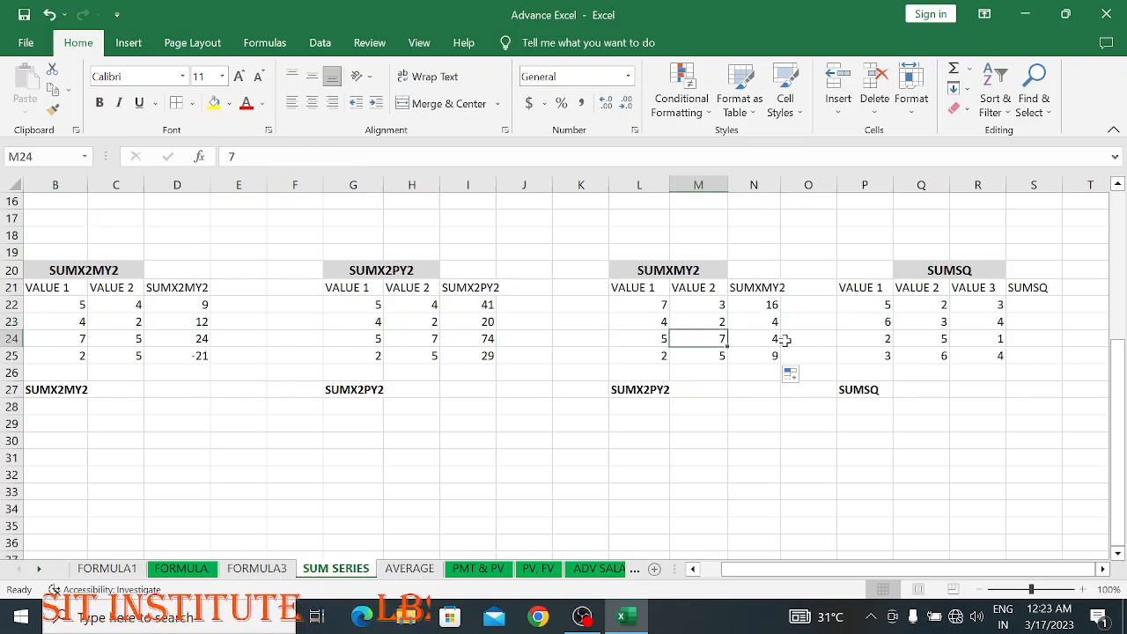
click(777, 341)
click(624, 357)
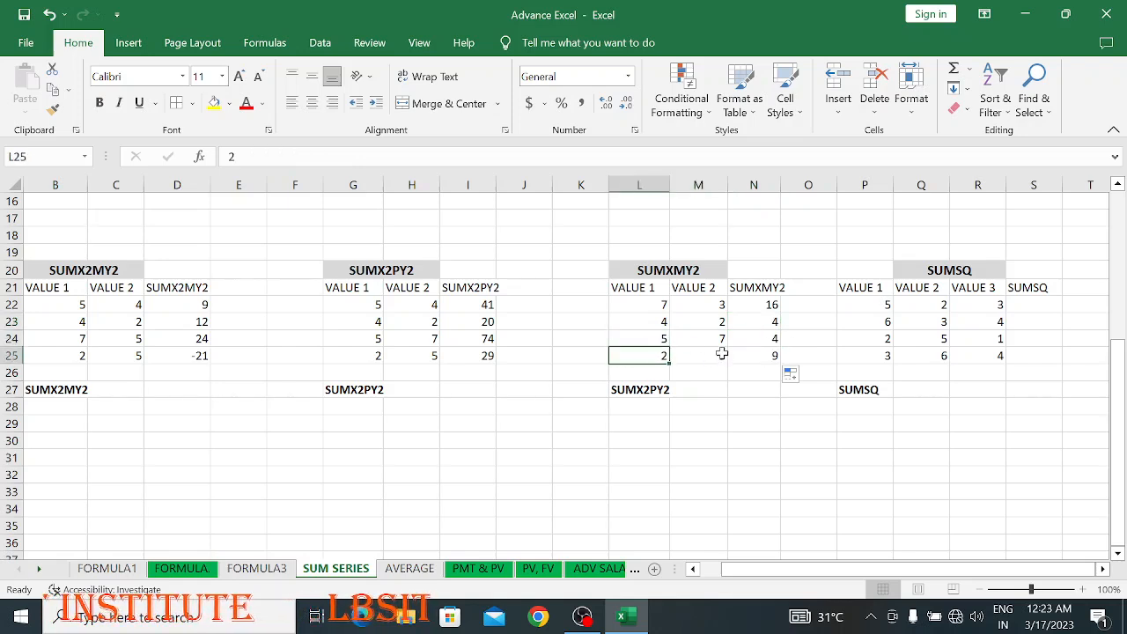
click(722, 353)
click(761, 356)
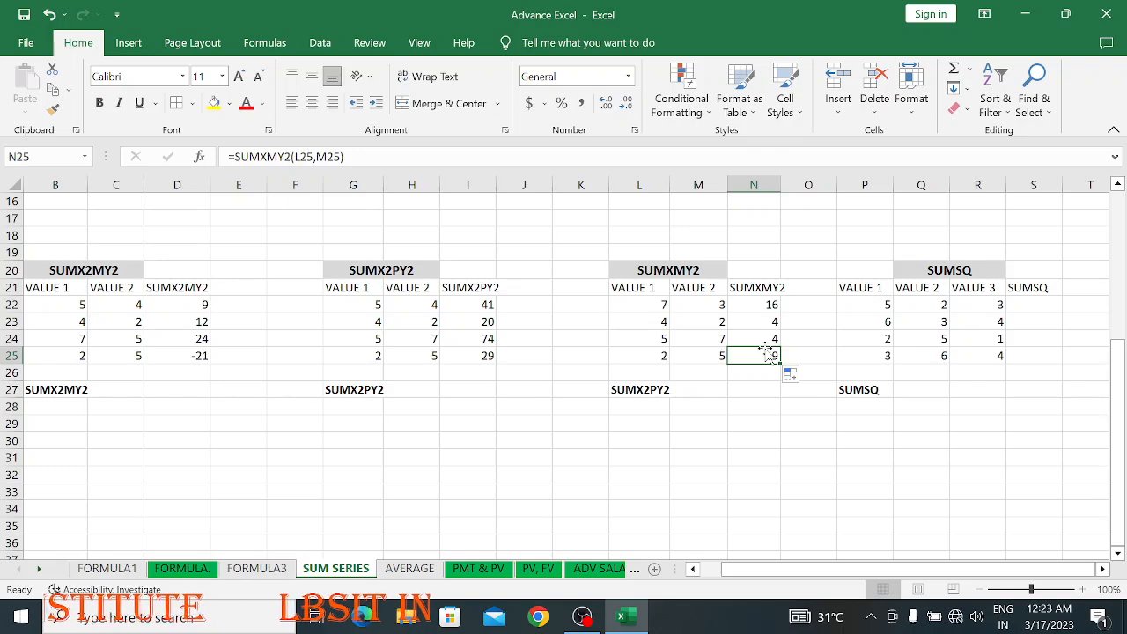
click(660, 356)
click(717, 355)
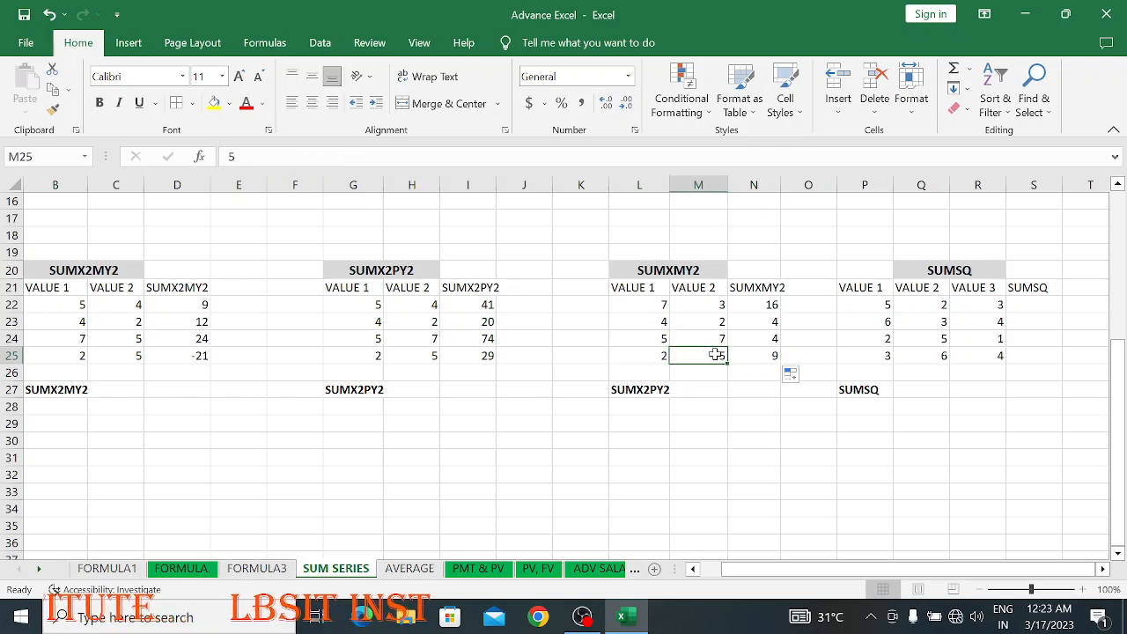
click(651, 359)
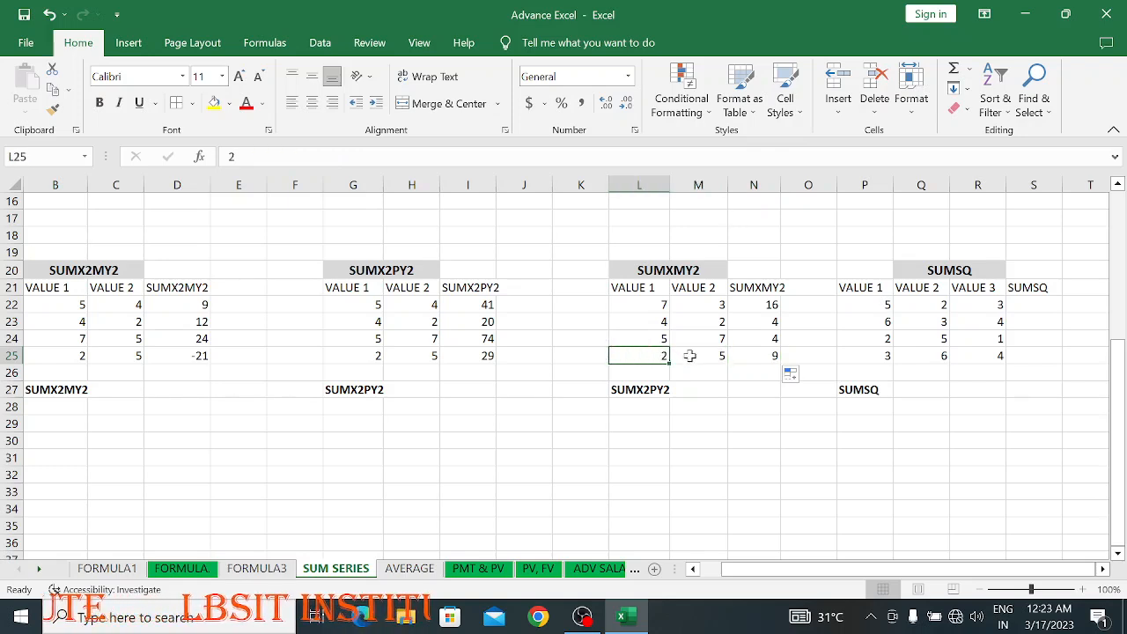
click(710, 360)
click(771, 354)
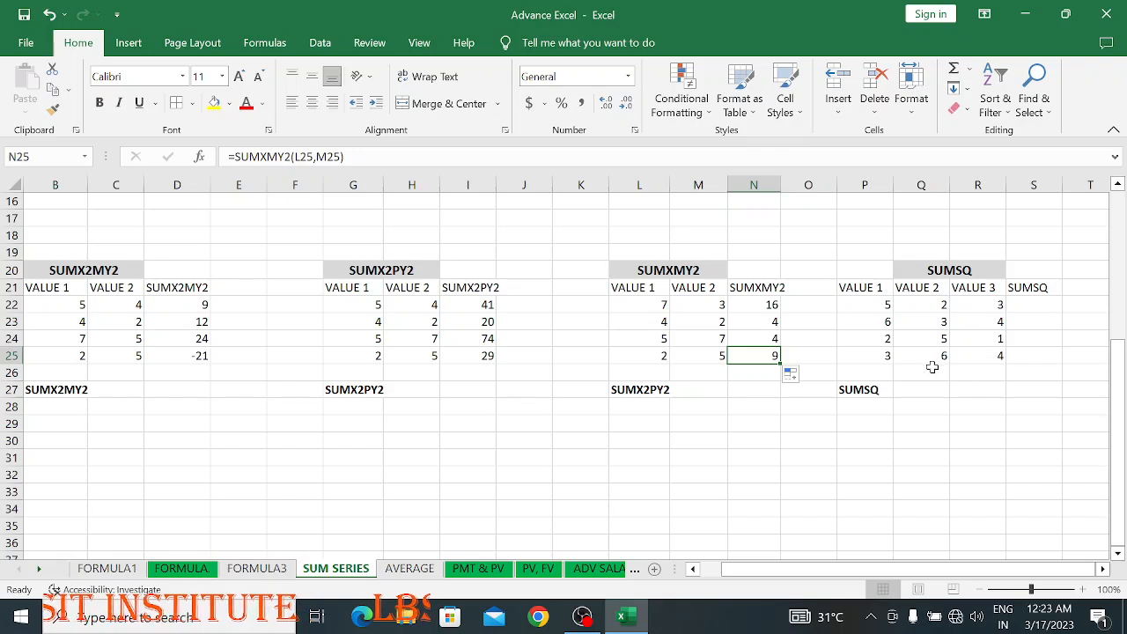
Step: Calculate the sum of squares of the first row's three SUMSQ values in cell S22 with the formula =SUMSQ(P22,Q22,R22)
click(870, 288)
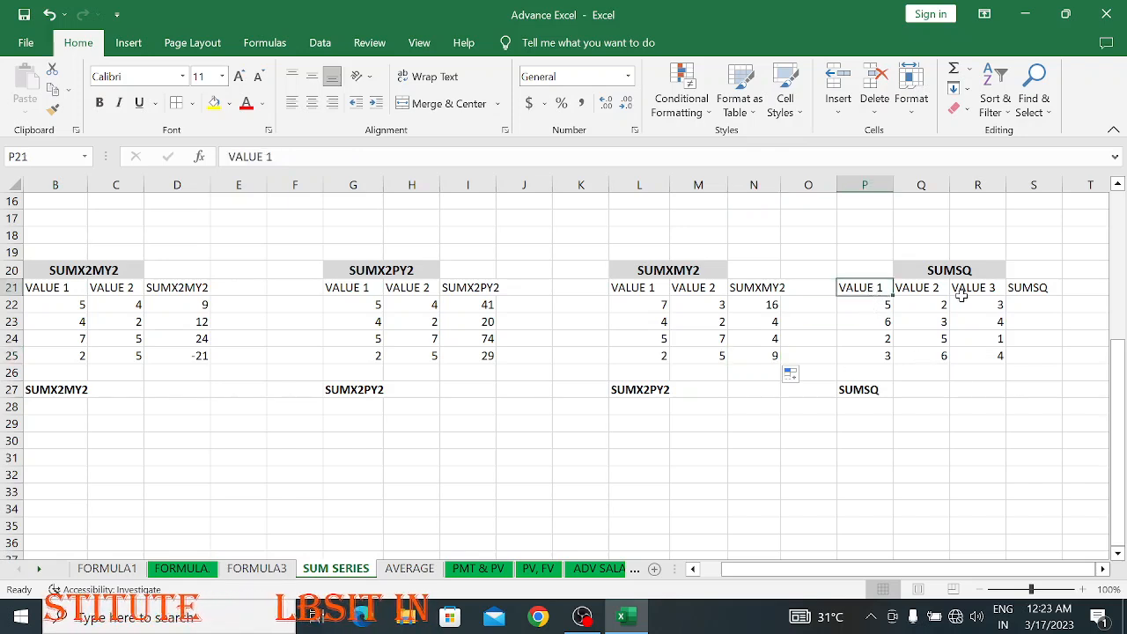
click(959, 288)
click(984, 289)
click(1029, 306)
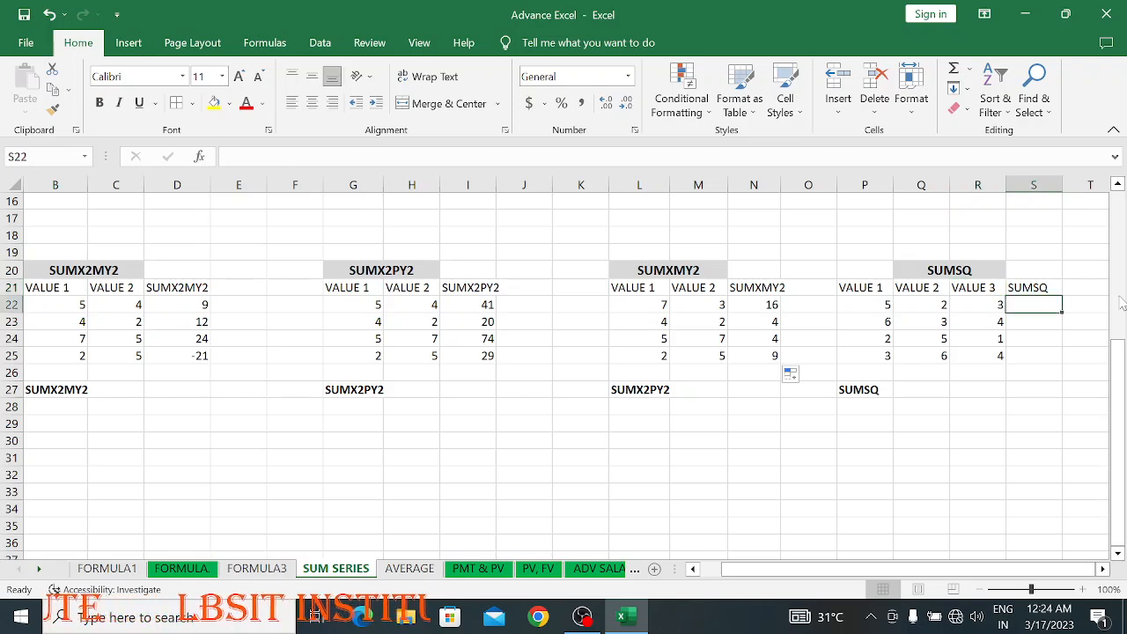
text(=SU)
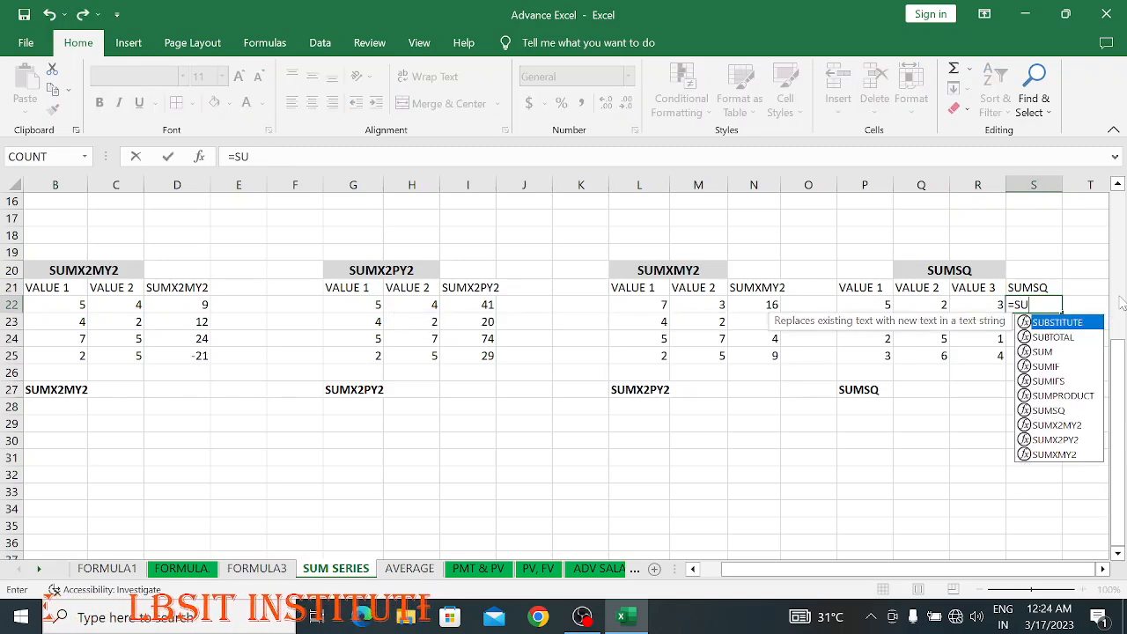
text(MS)
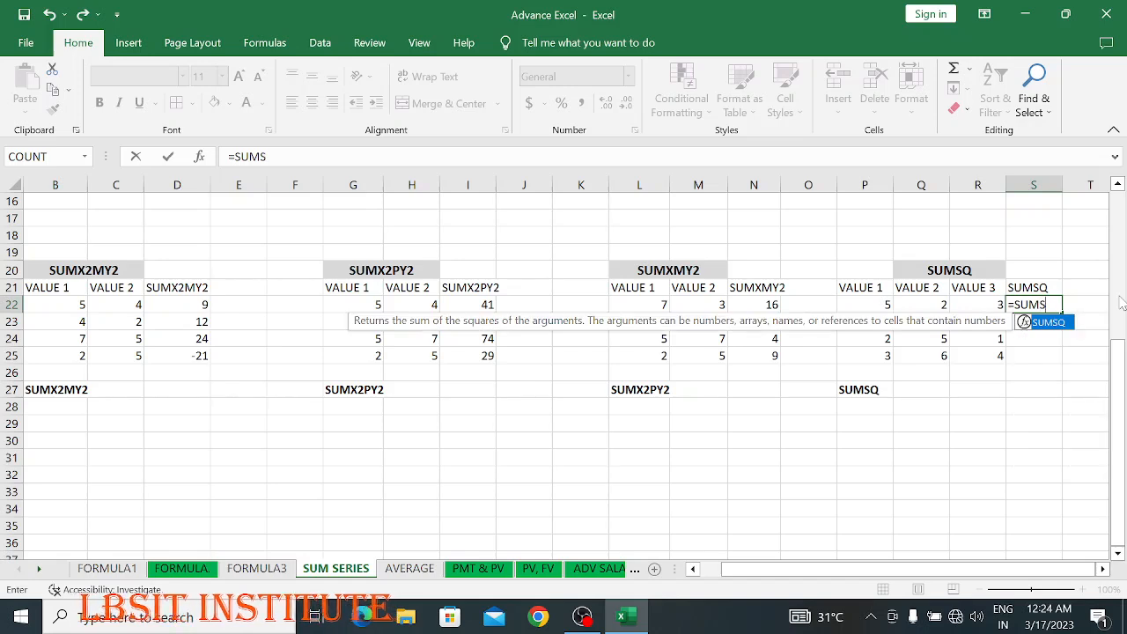
text(Q()
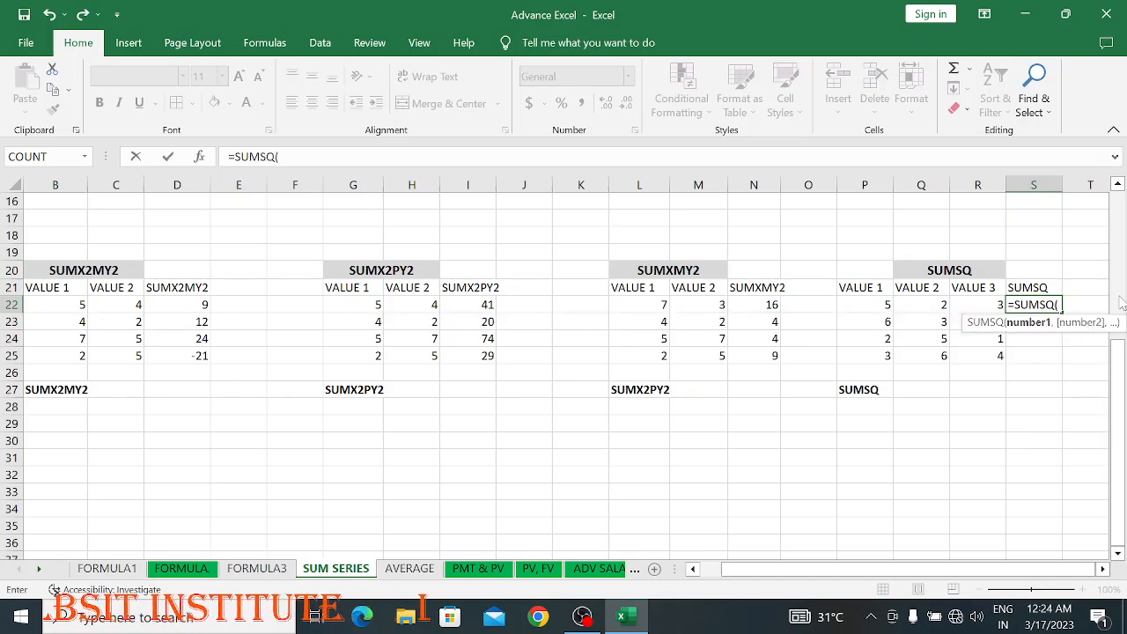
click(875, 305)
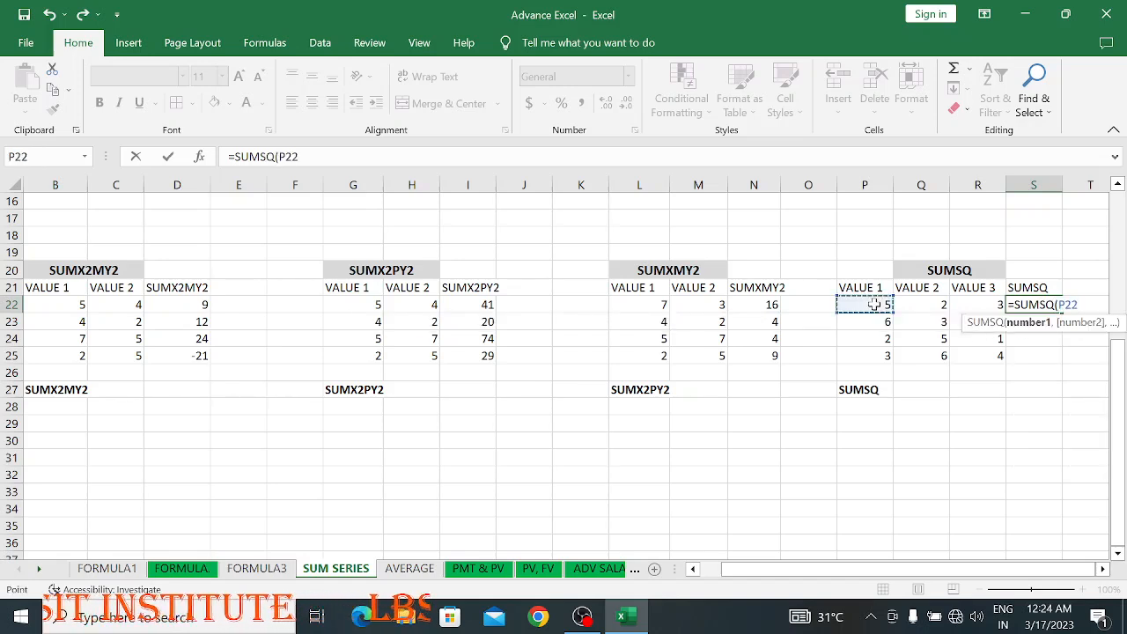
text(,)
click(912, 310)
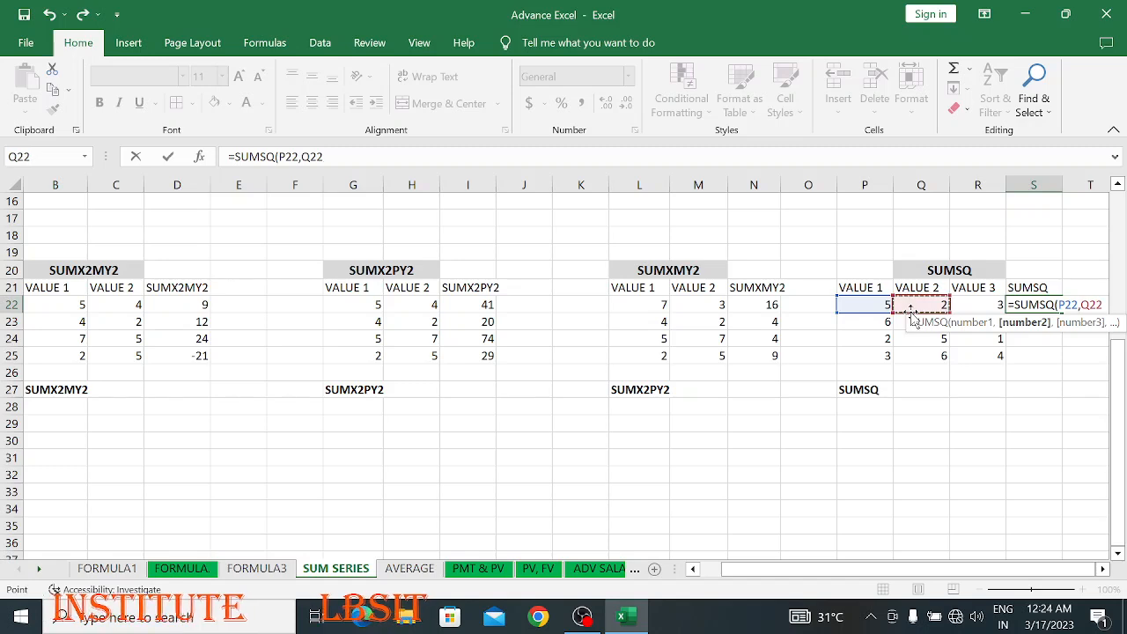
text(,)
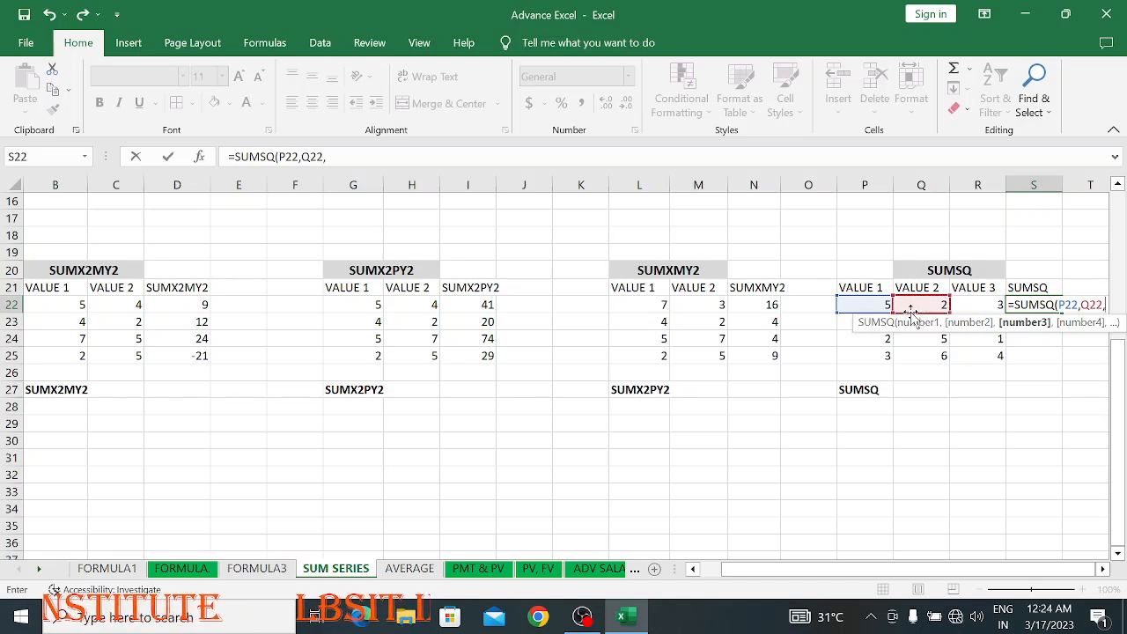
click(975, 305)
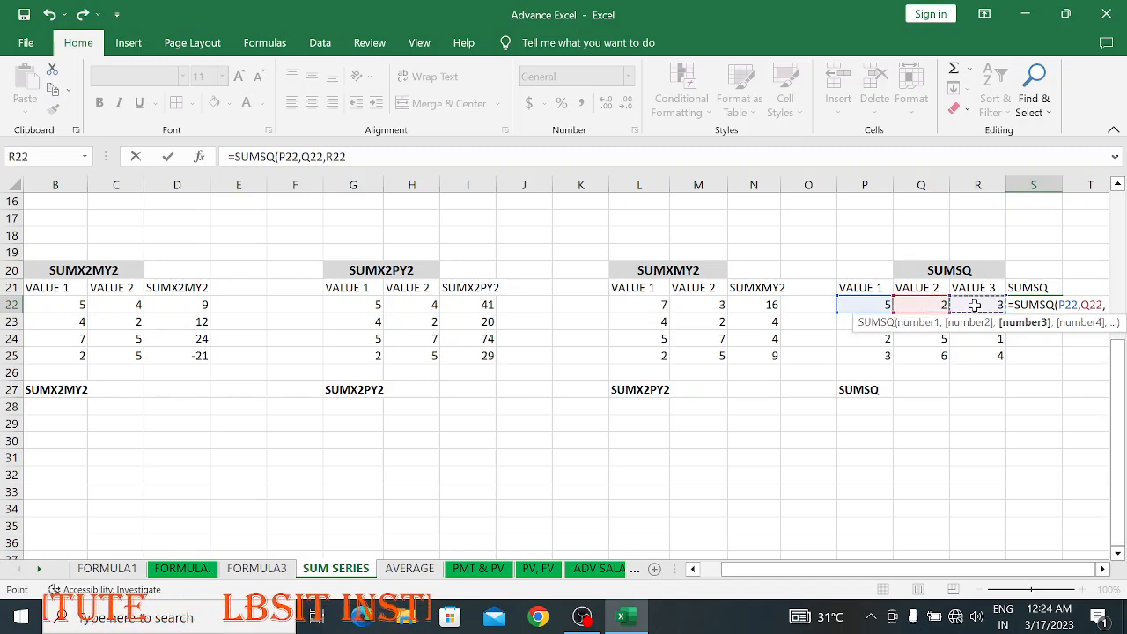
text())
key(Return)
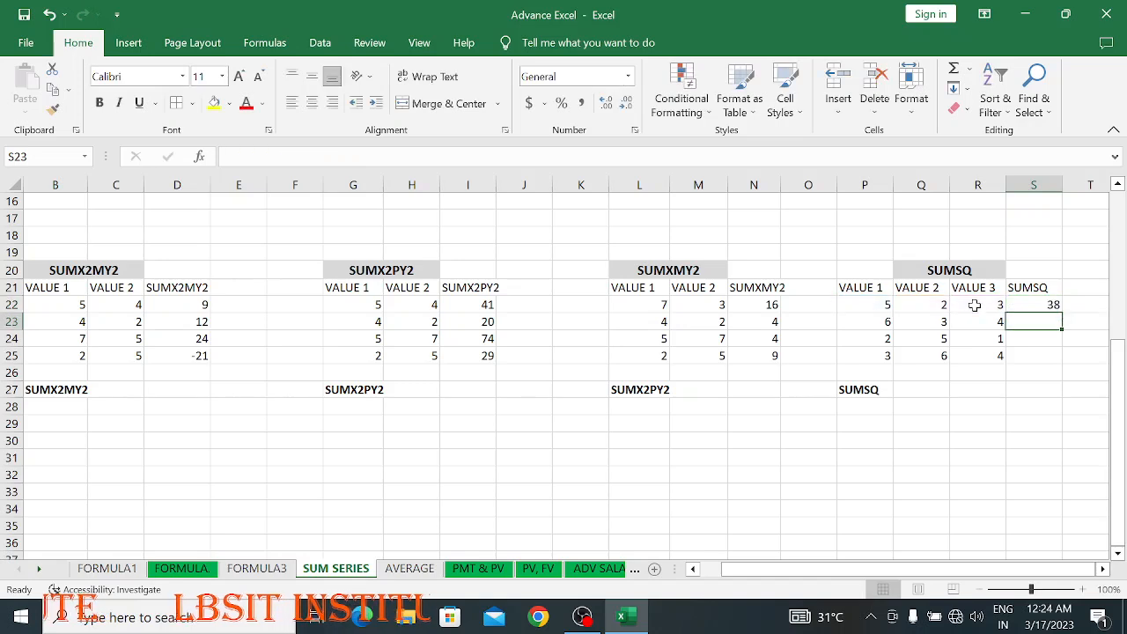
Step: Enter the manual check =25+4+9 in cell P29 and compare it with the SUMSQ result in S22
key(Up)
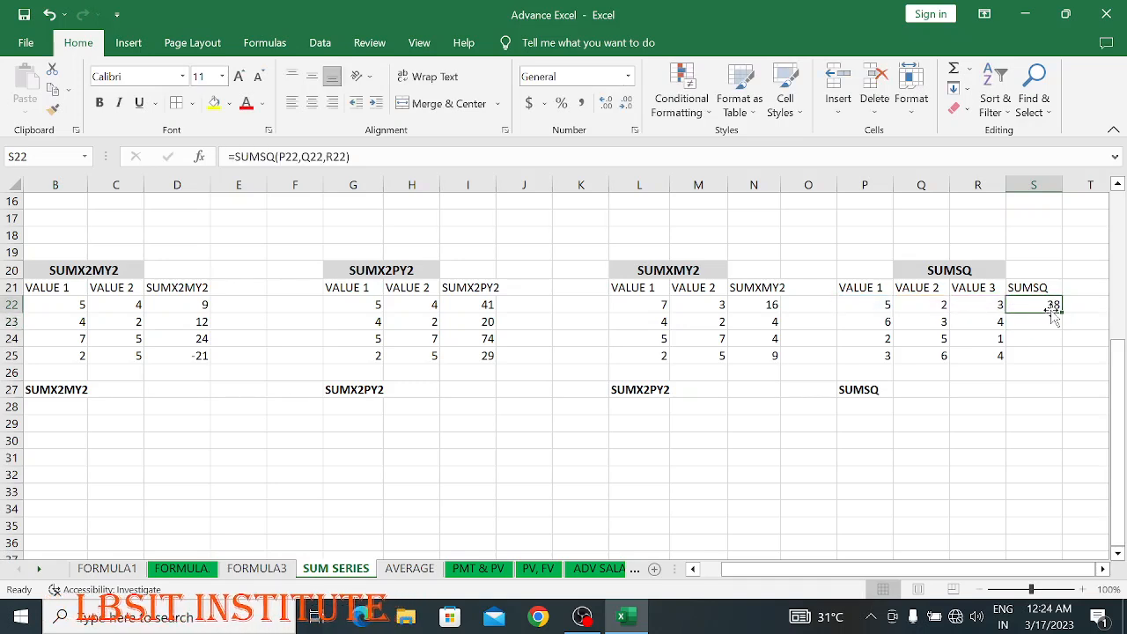
click(874, 303)
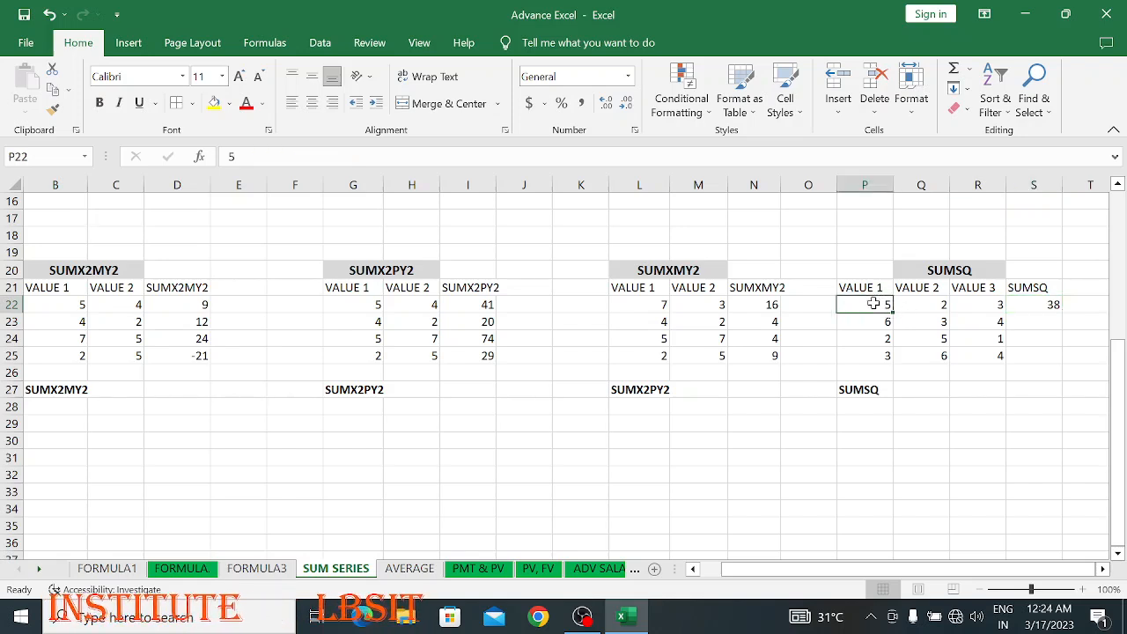
click(869, 423)
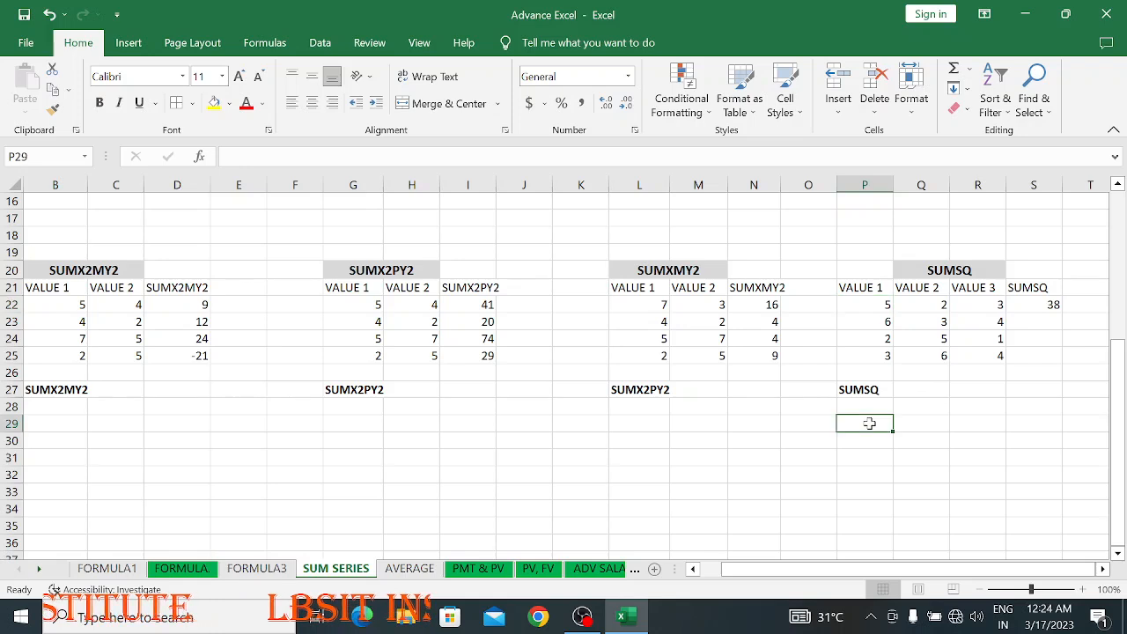
text(=25+4+9)
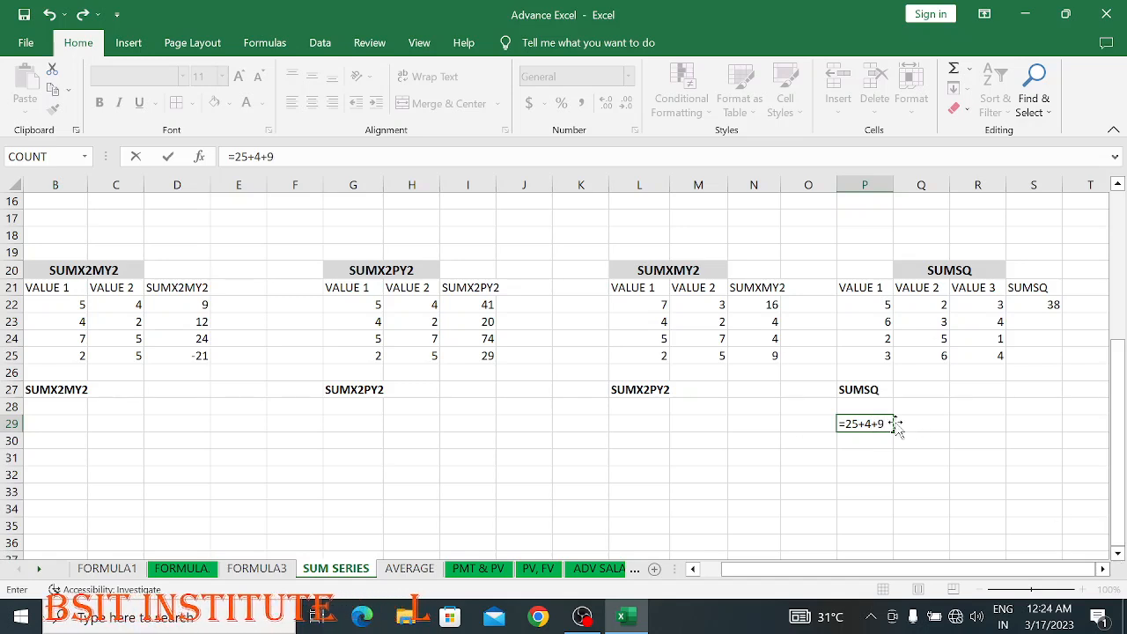
key(Return)
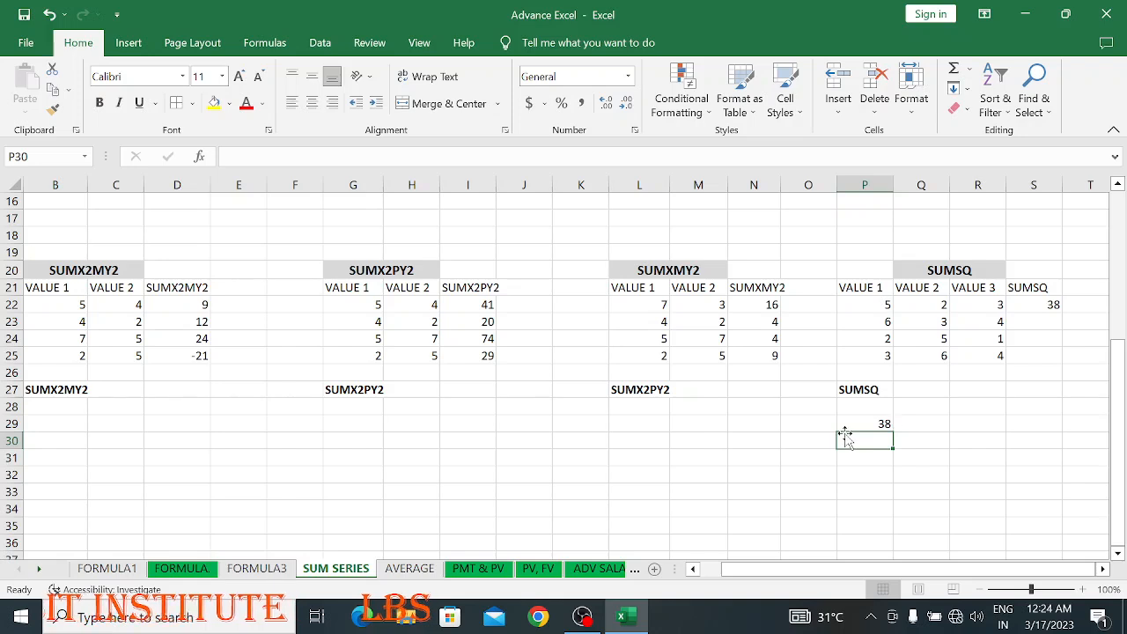
click(1042, 305)
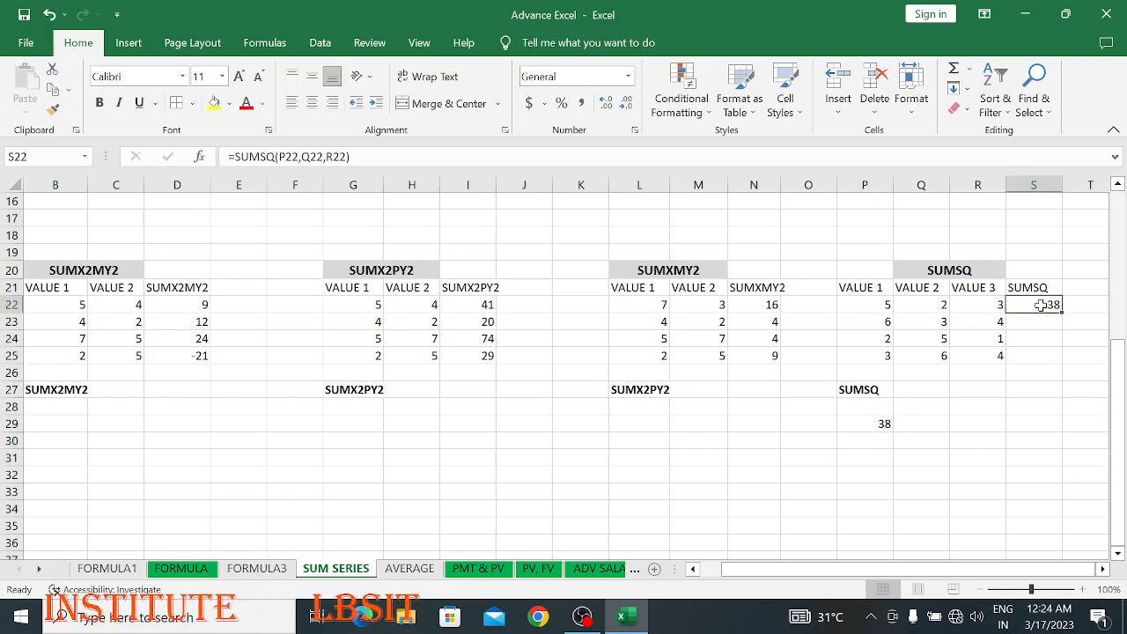
click(854, 423)
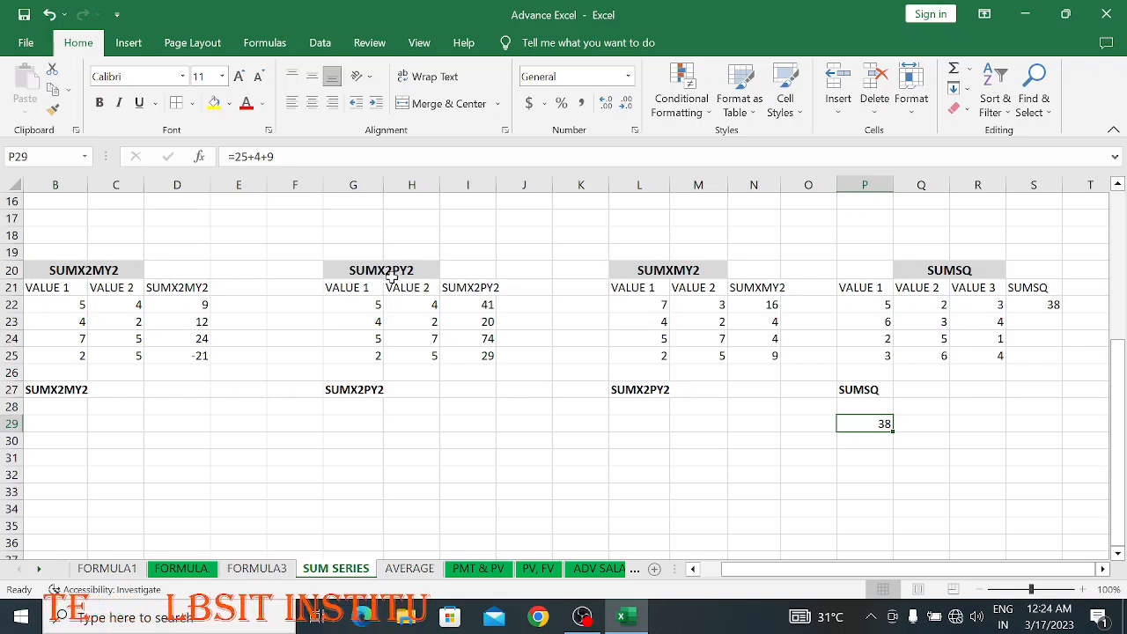
Step: Compare the two-value SUMX2PY2 example in G22:H22 with the three-value SUMSQ example in P22:R22 and its check in P29
click(420, 273)
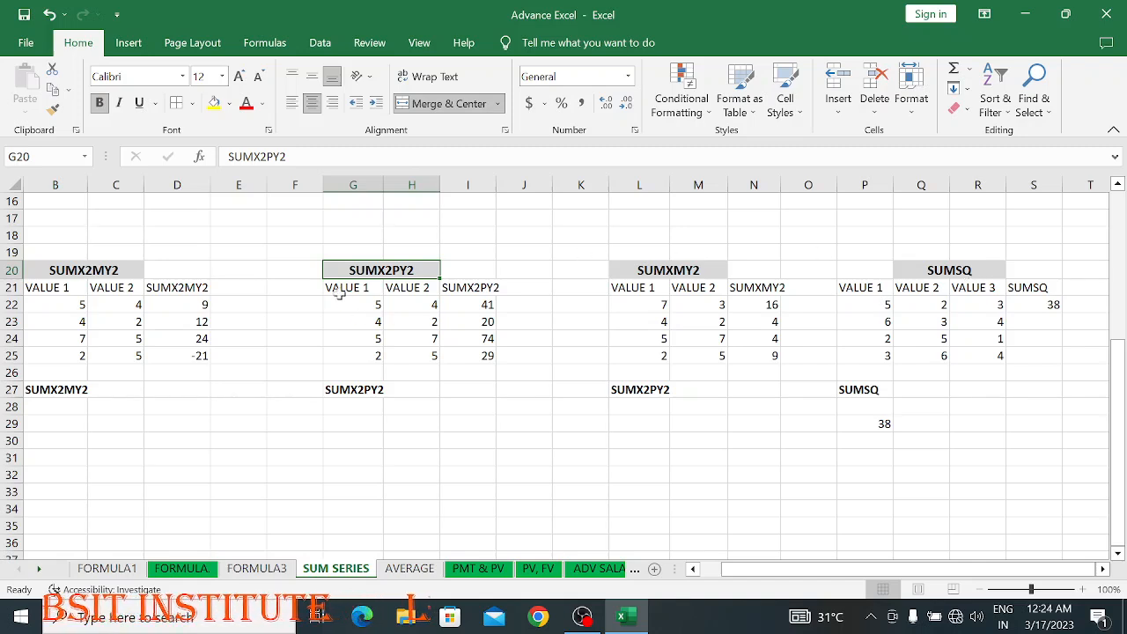
click(413, 312)
click(374, 304)
click(426, 305)
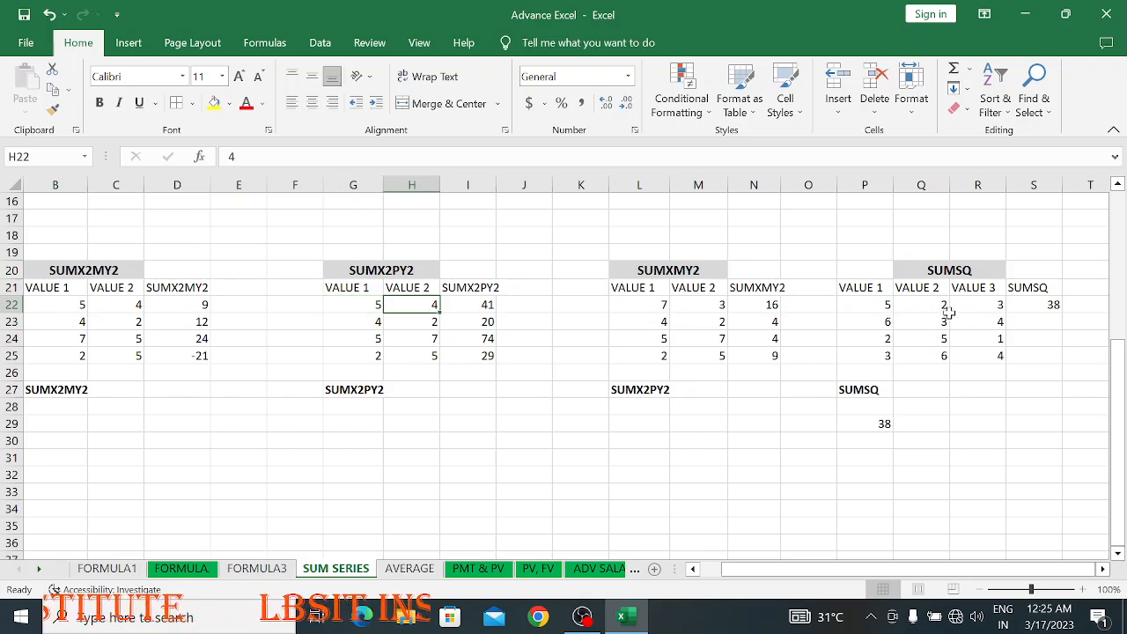
click(879, 305)
click(922, 305)
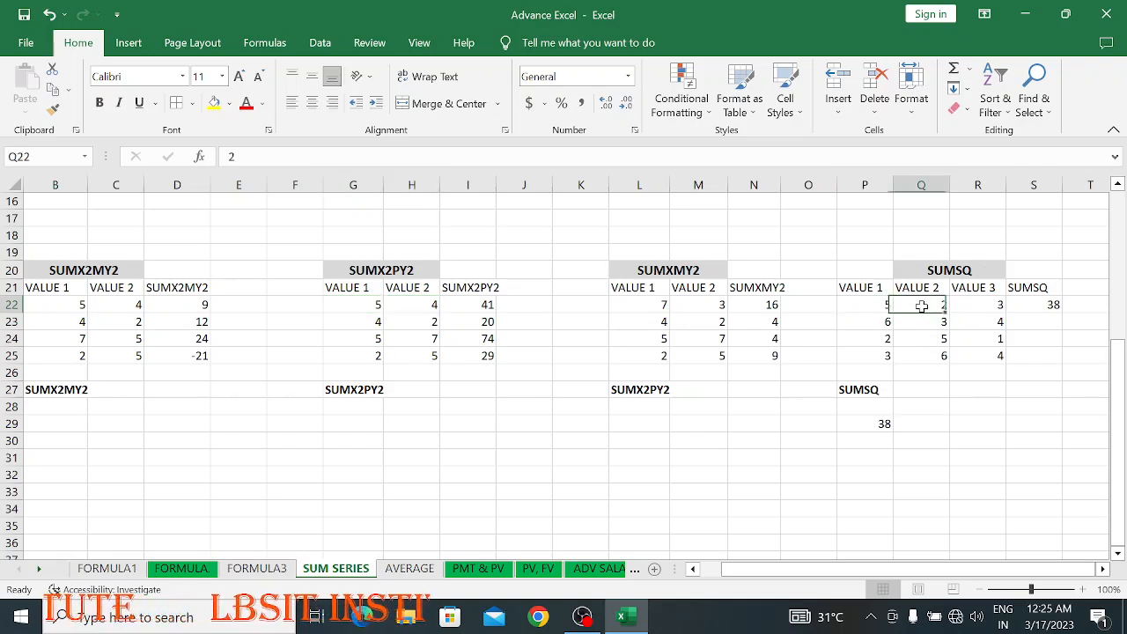
click(976, 307)
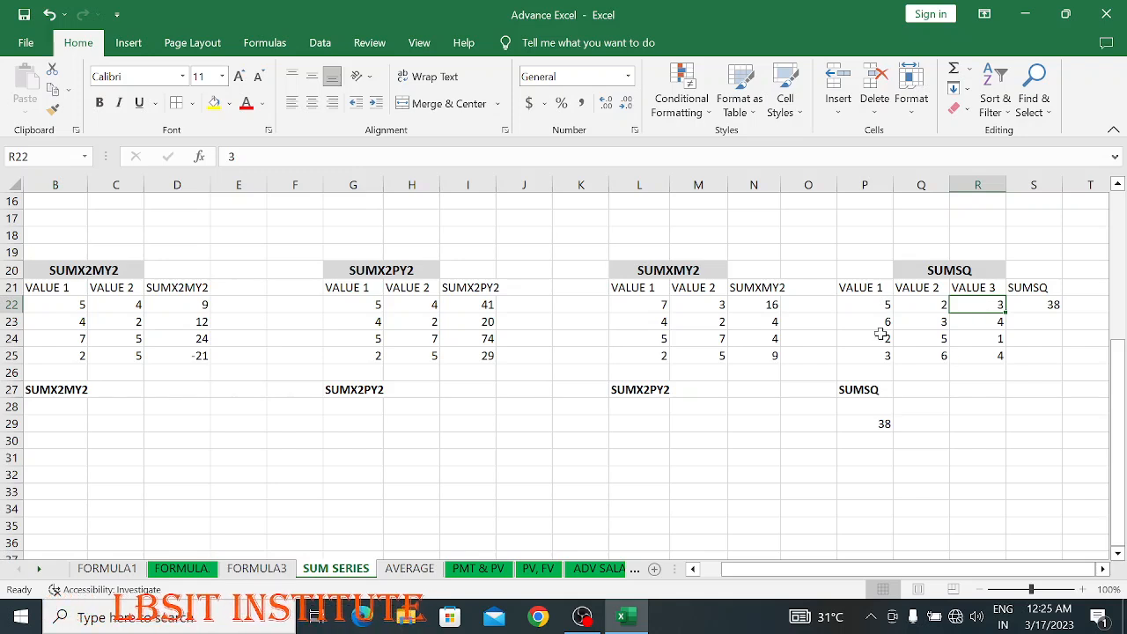
click(878, 423)
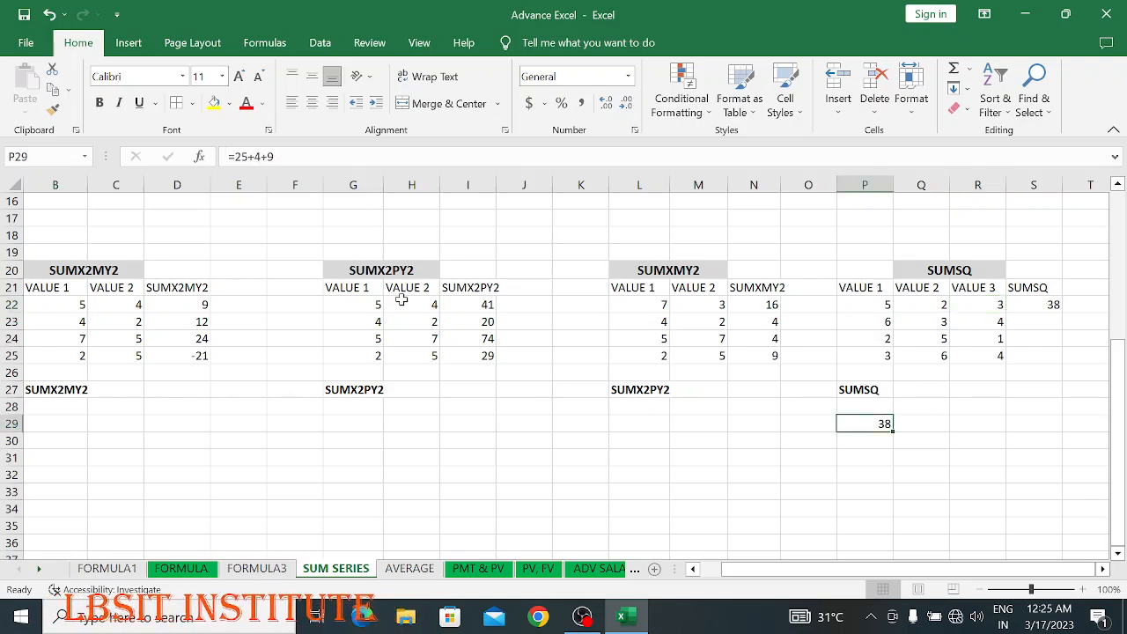
click(387, 271)
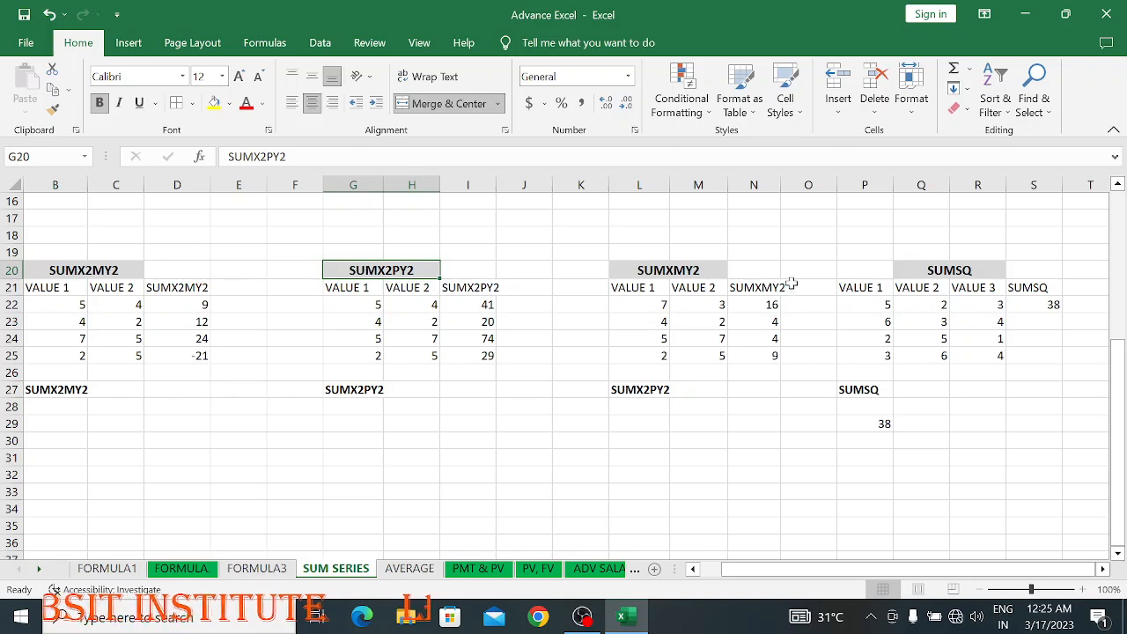
click(961, 273)
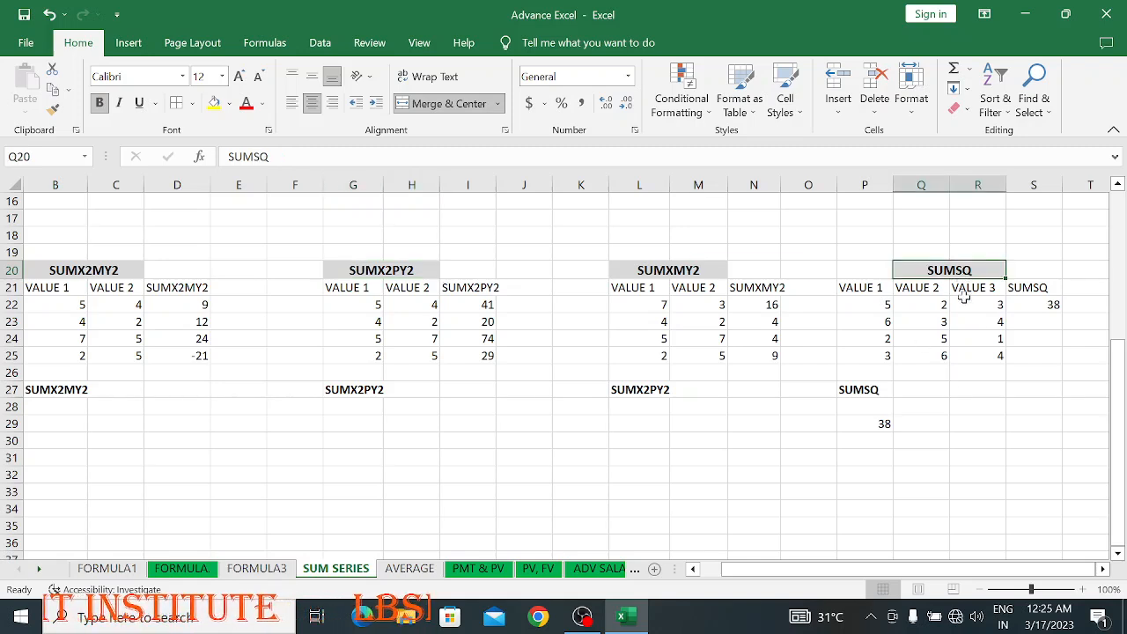
Step: Examine the SUMSQ formula in S22 and its three source values in P22, Q22 and R22
click(1043, 308)
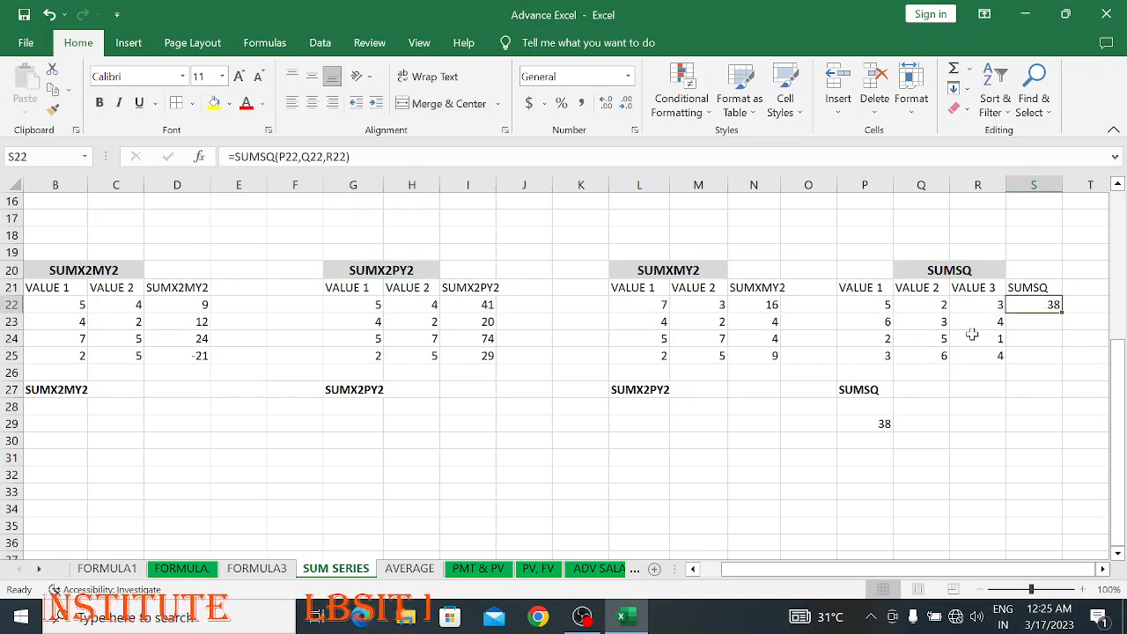
click(878, 306)
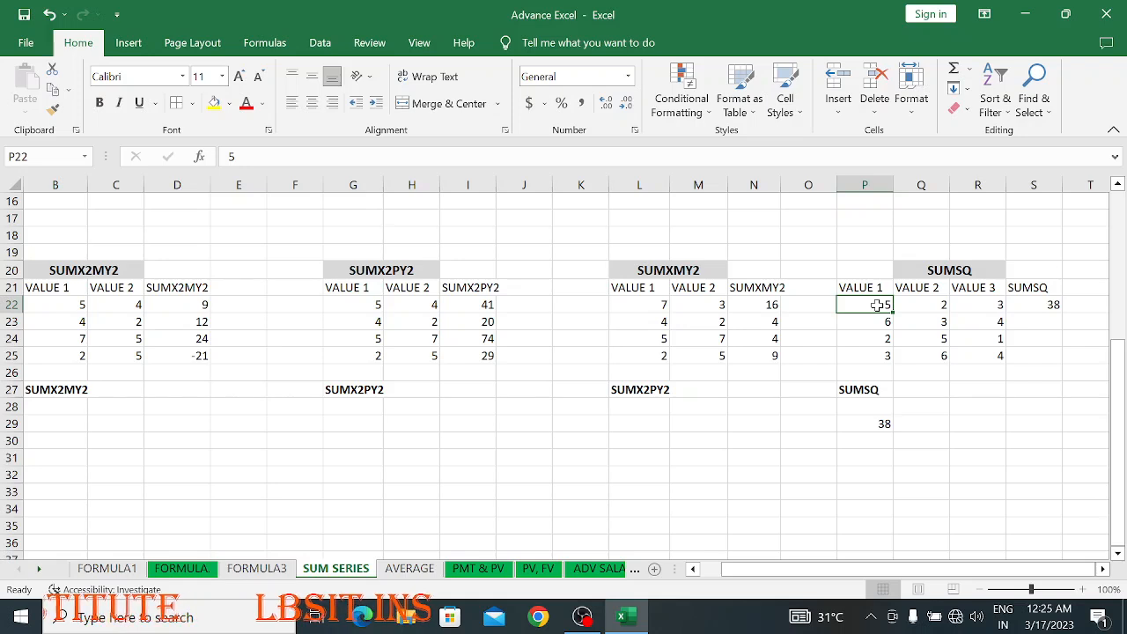
click(918, 305)
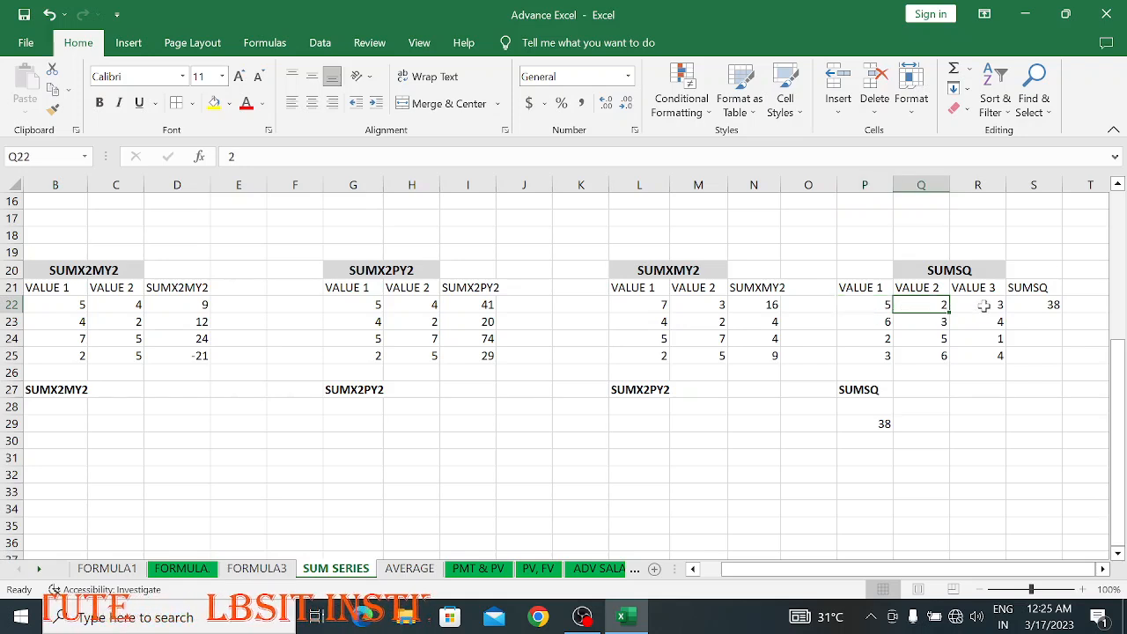
click(984, 305)
click(876, 305)
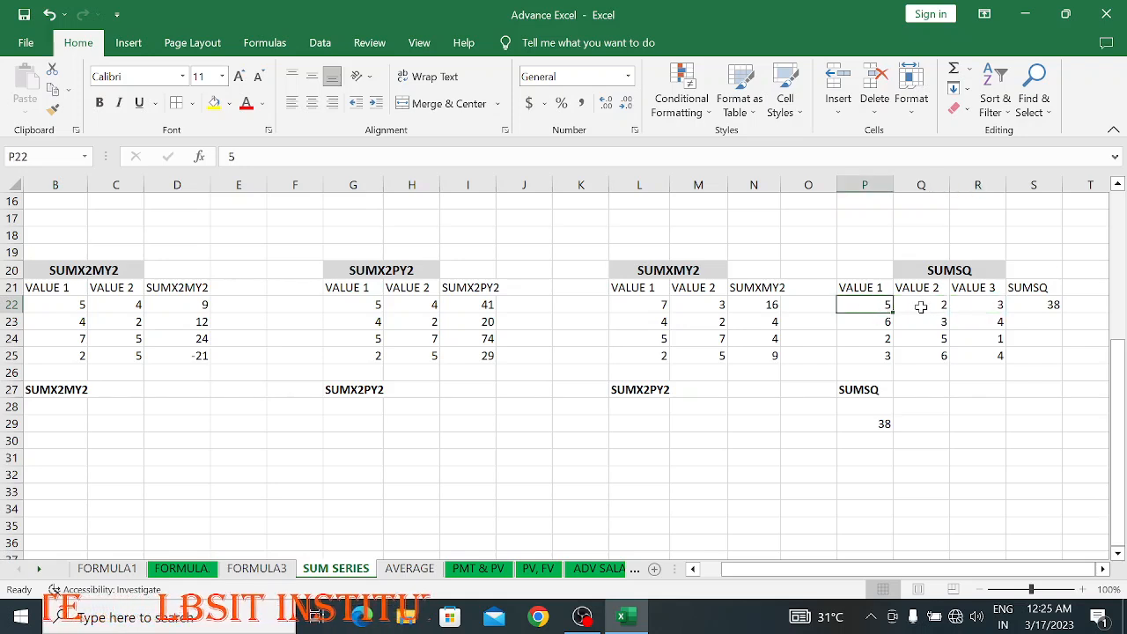
click(920, 306)
click(976, 305)
click(884, 305)
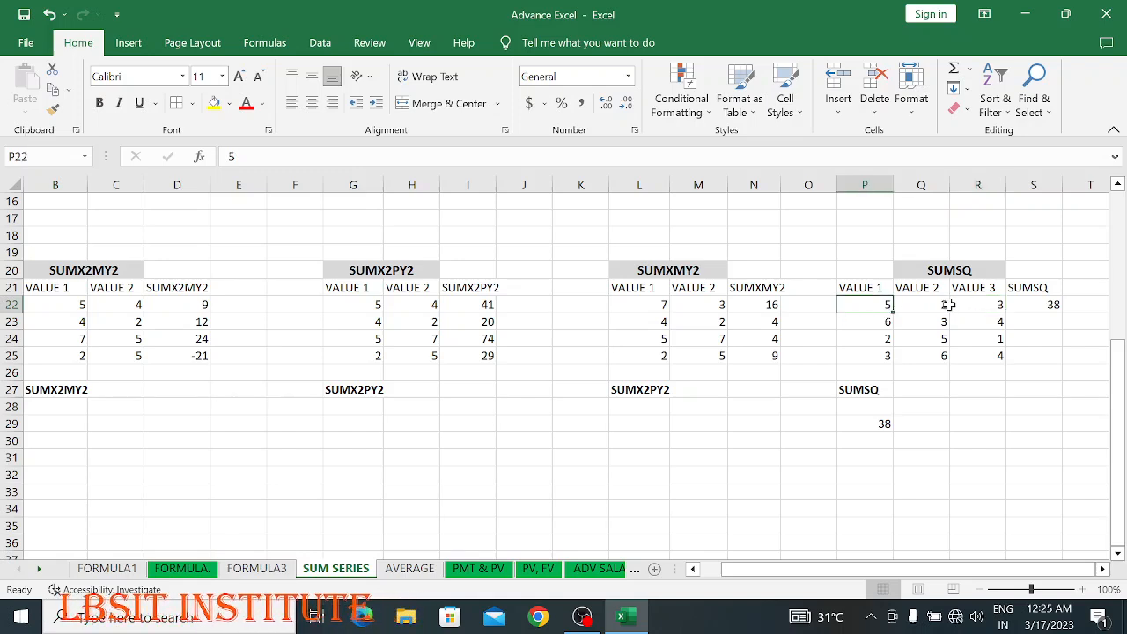
click(945, 306)
click(971, 304)
Step: Copy the SUMSQ formula from S22 down to S25 and clear the manual check calculation in P29
click(1030, 303)
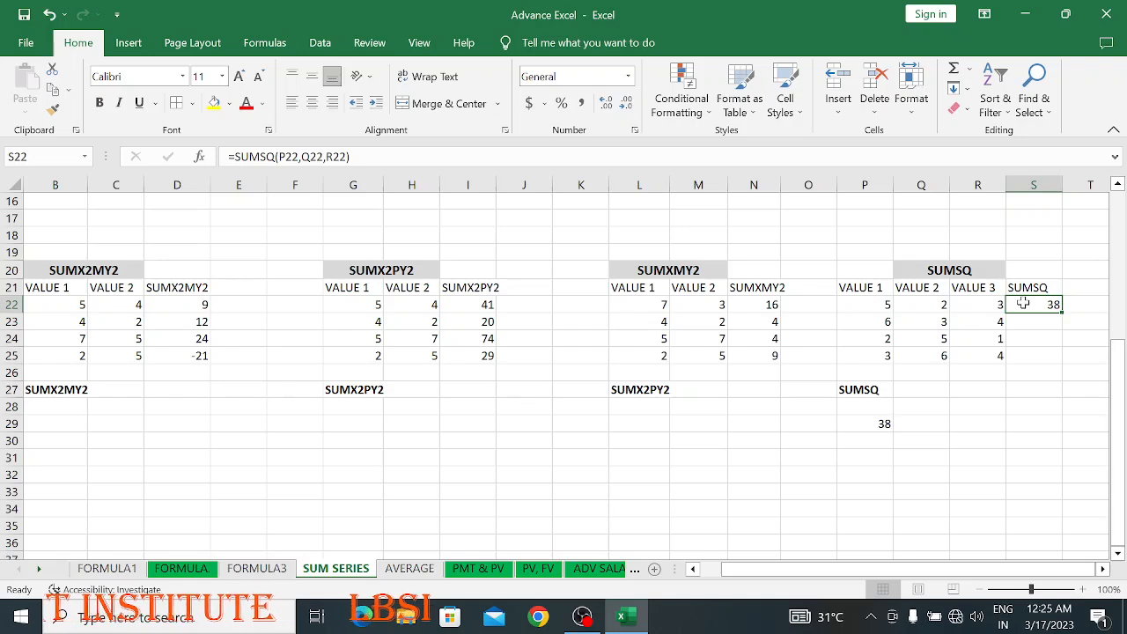
drag(1063, 312, 1055, 361)
click(869, 425)
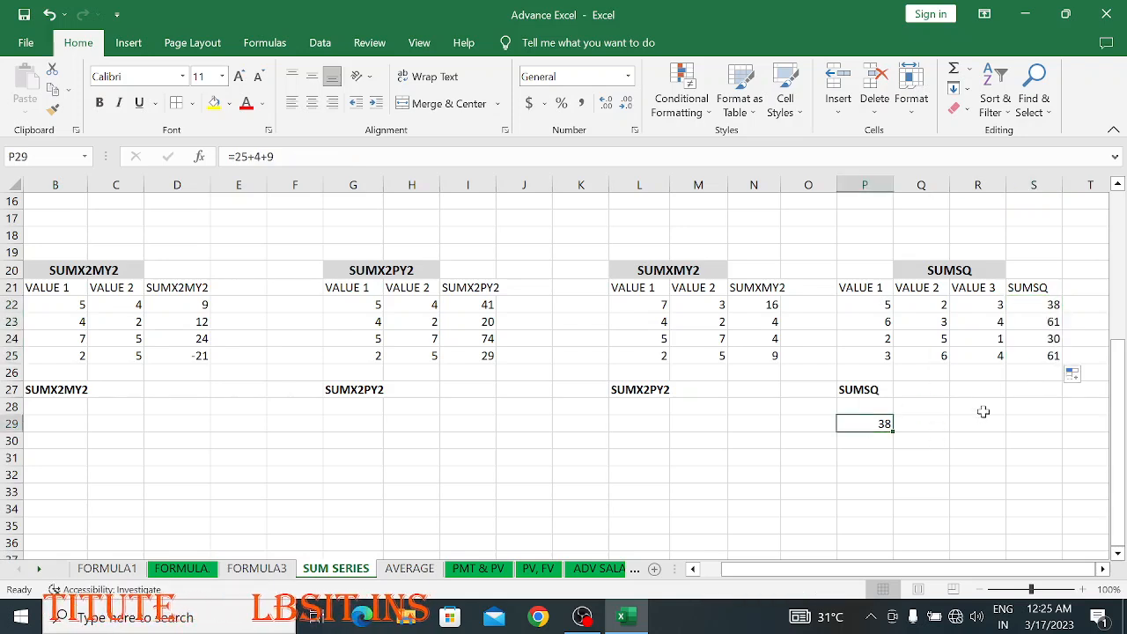
key(Delete)
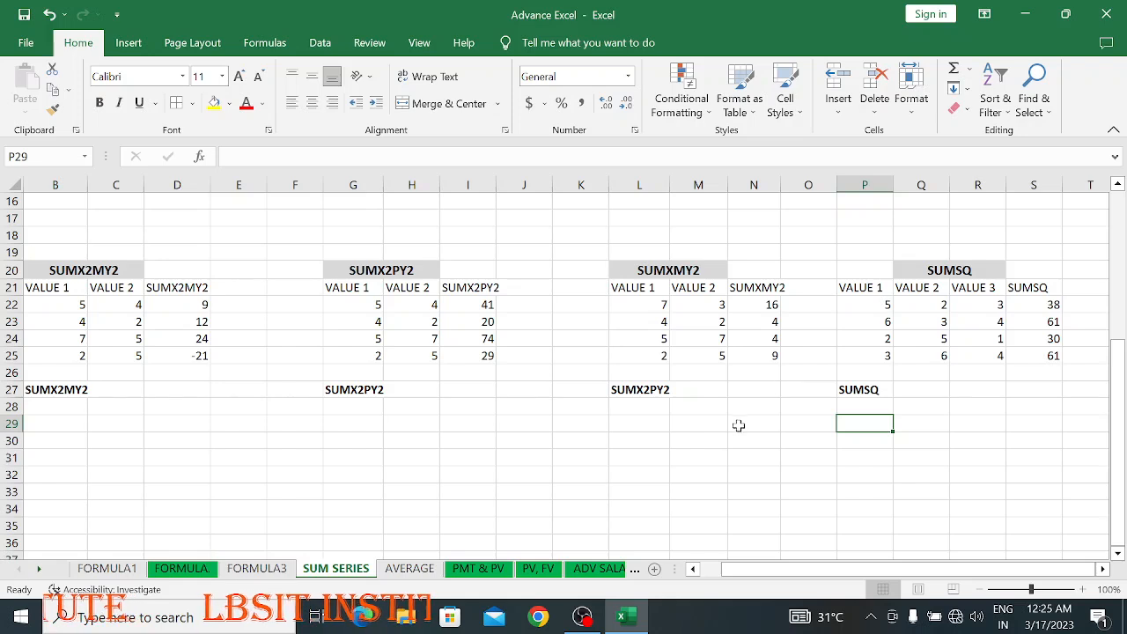